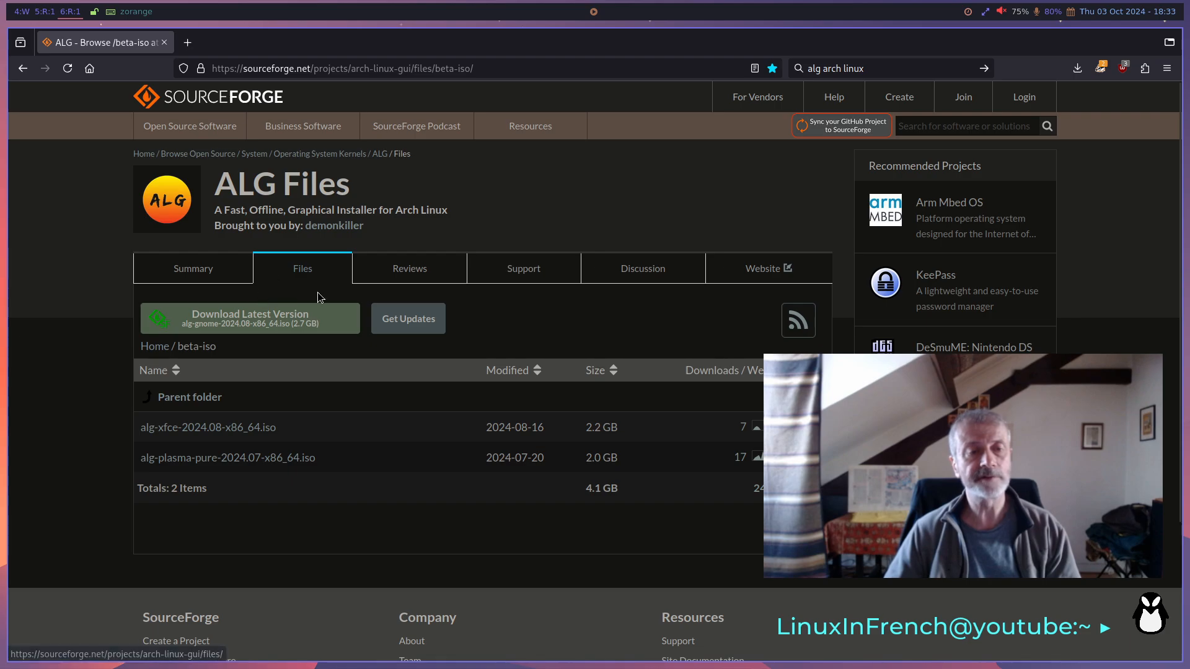
# - Review the ALG project's ISO downloads on SourceForge and open the beta-iso folder
pyautogui.click(305, 273)
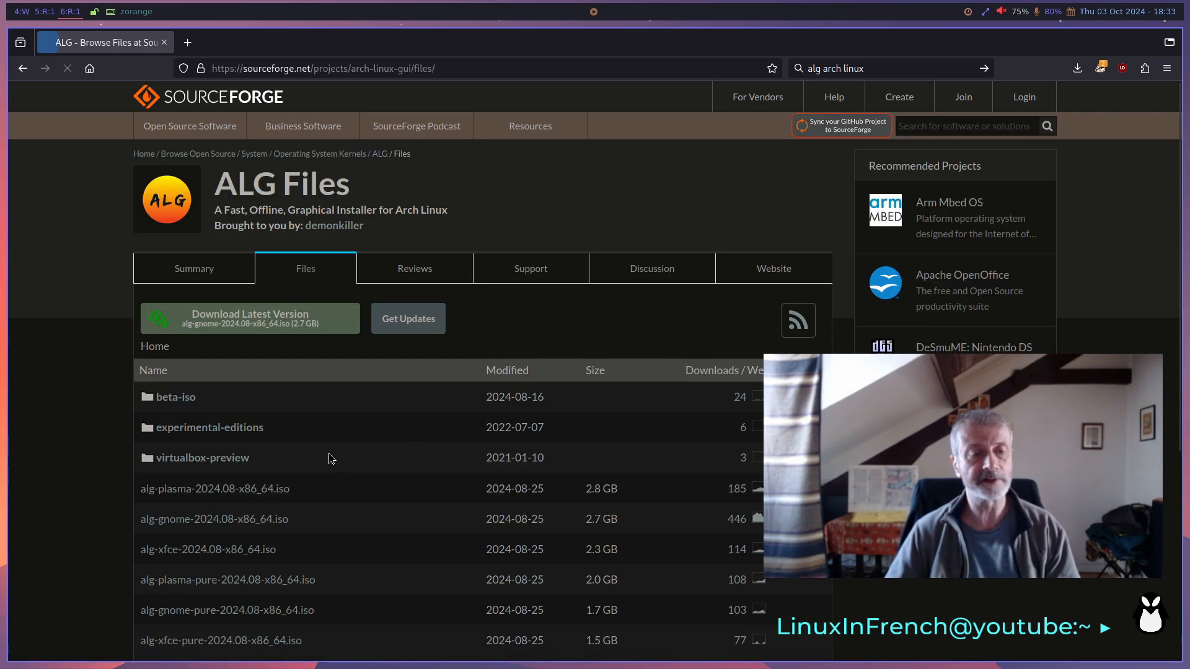
pyautogui.scroll(-3, 326, 446)
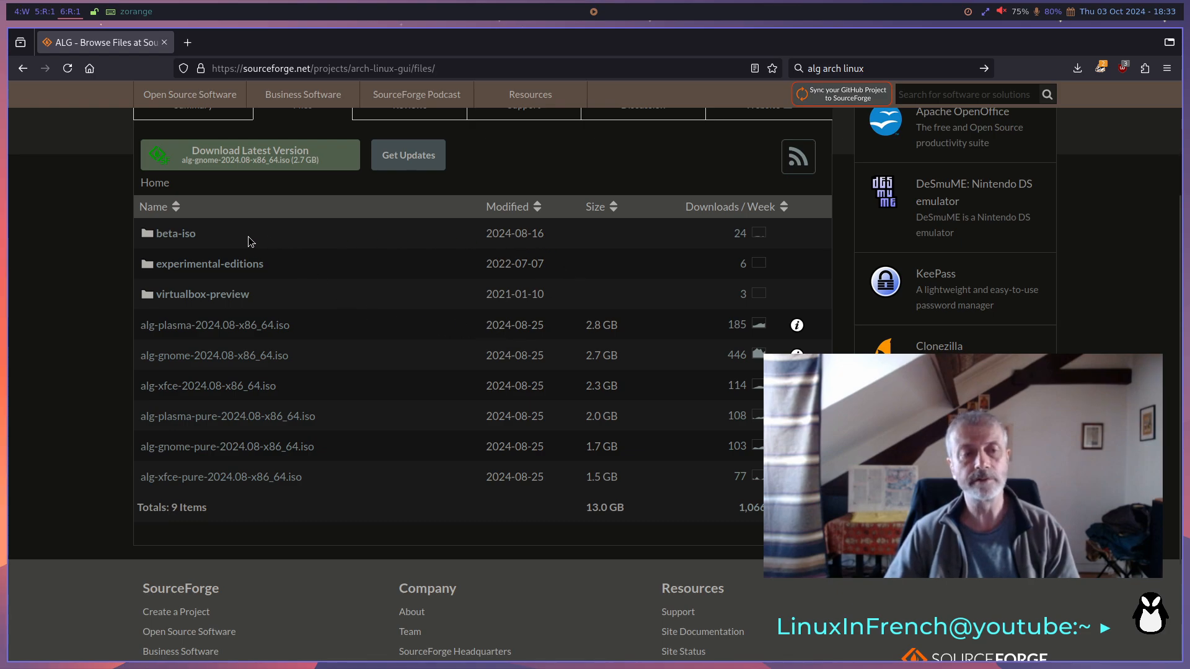
pyautogui.click(172, 241)
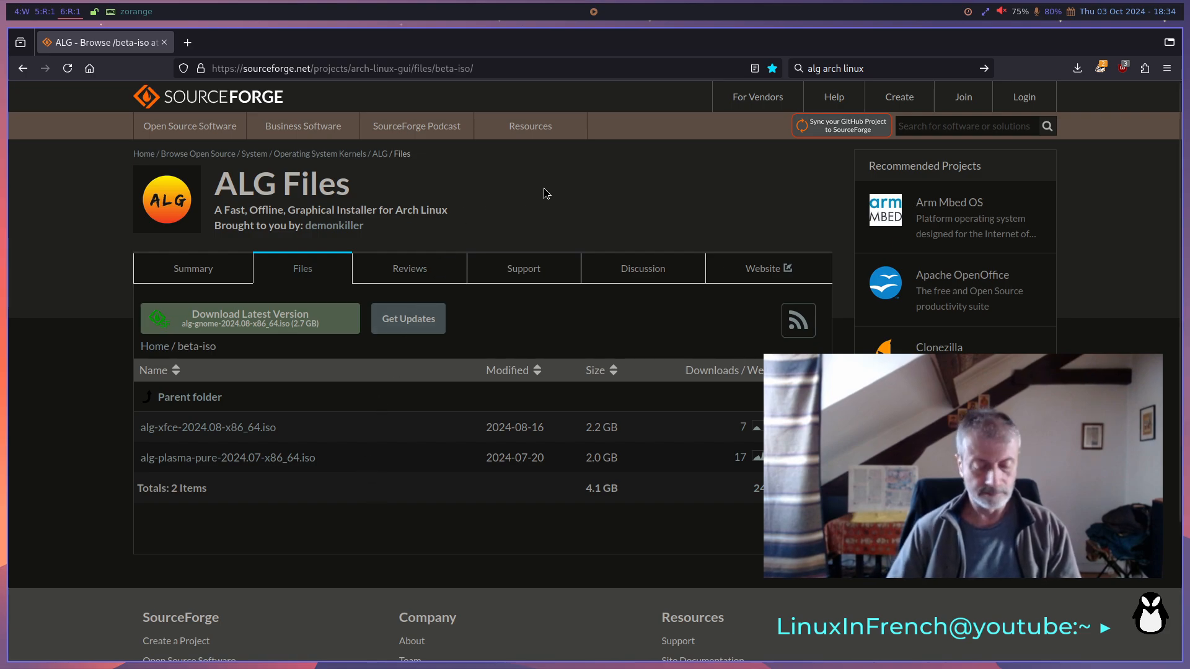
# - Switch to Boxes, dismiss the deletion notice, and start a new virtual machine from alg-xfce-2024.08-x86_64.iso
pyautogui.press('super+5')
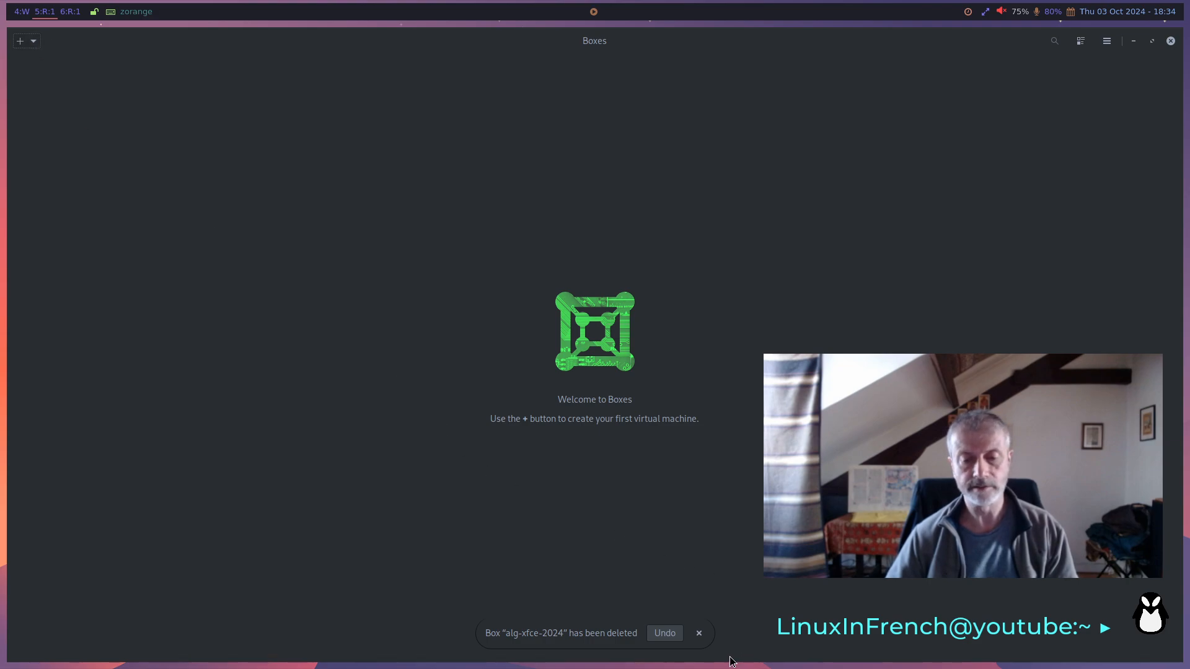
pyautogui.click(699, 633)
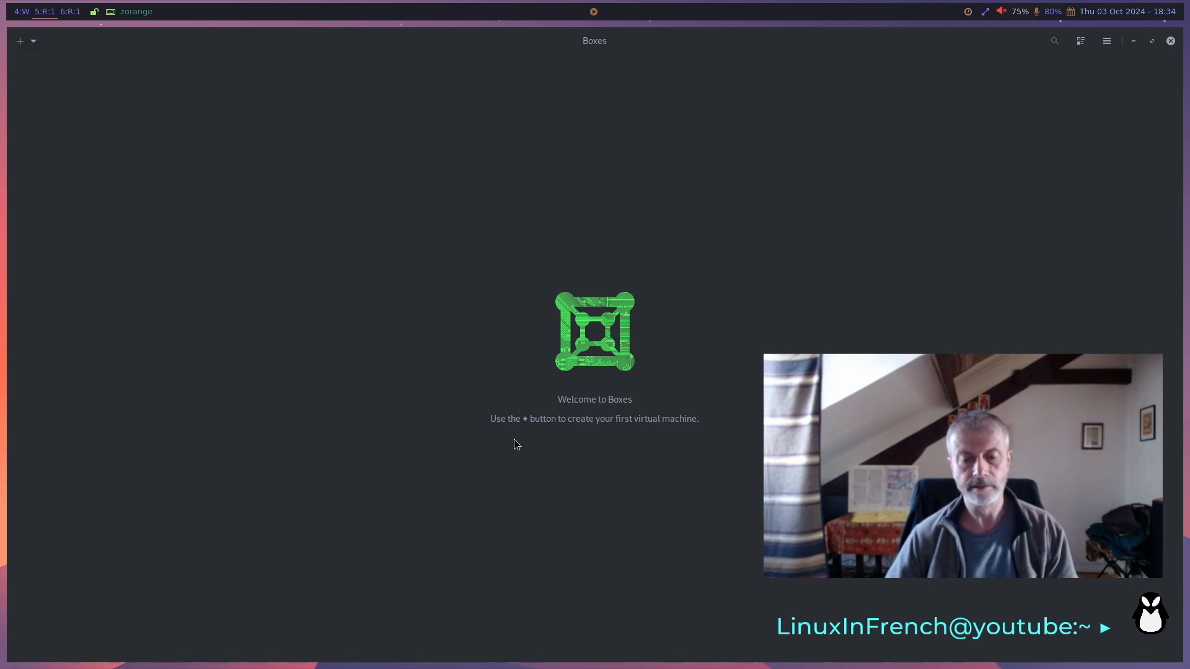
pyautogui.click(35, 41)
pyautogui.click(202, 115)
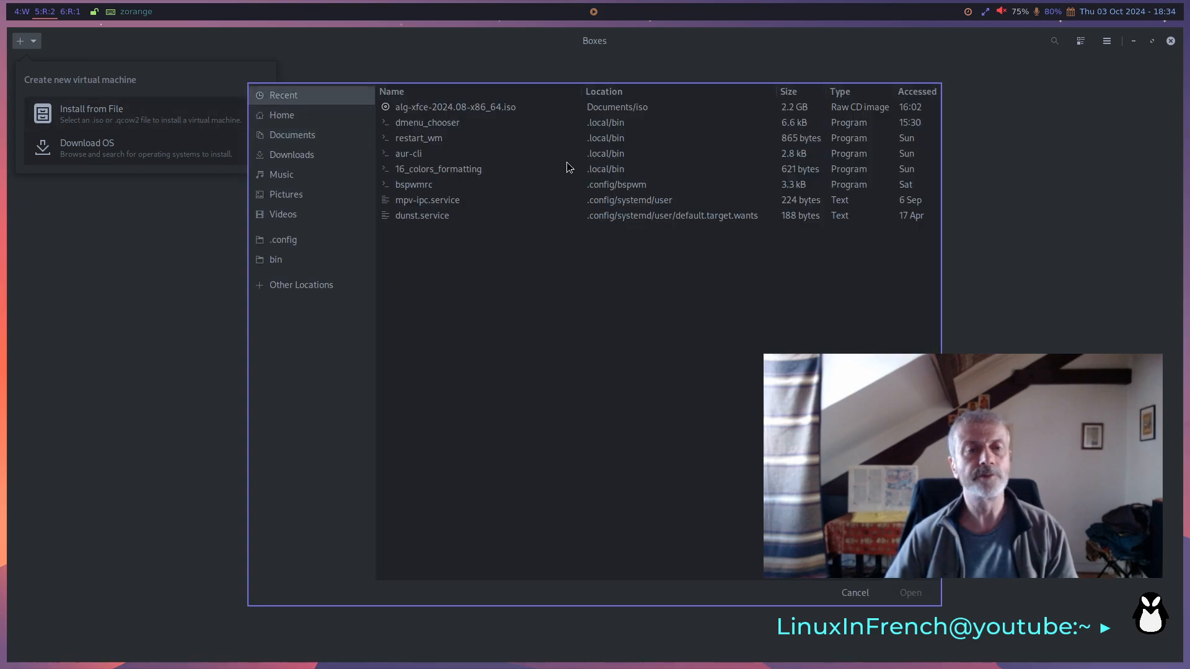
pyautogui.click(478, 108)
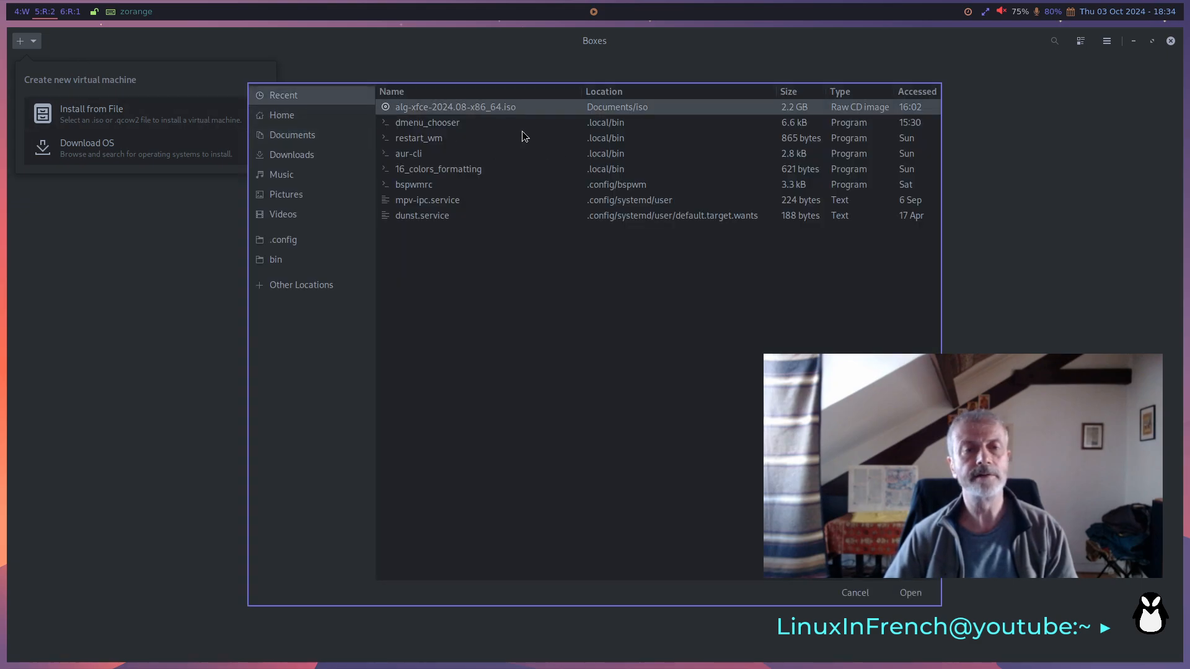
pyautogui.click(921, 593)
# - Set the new virtual machine's operating system to Arch Linux and its firmware to UEFI
pyautogui.click(499, 369)
pyautogui.write('a')
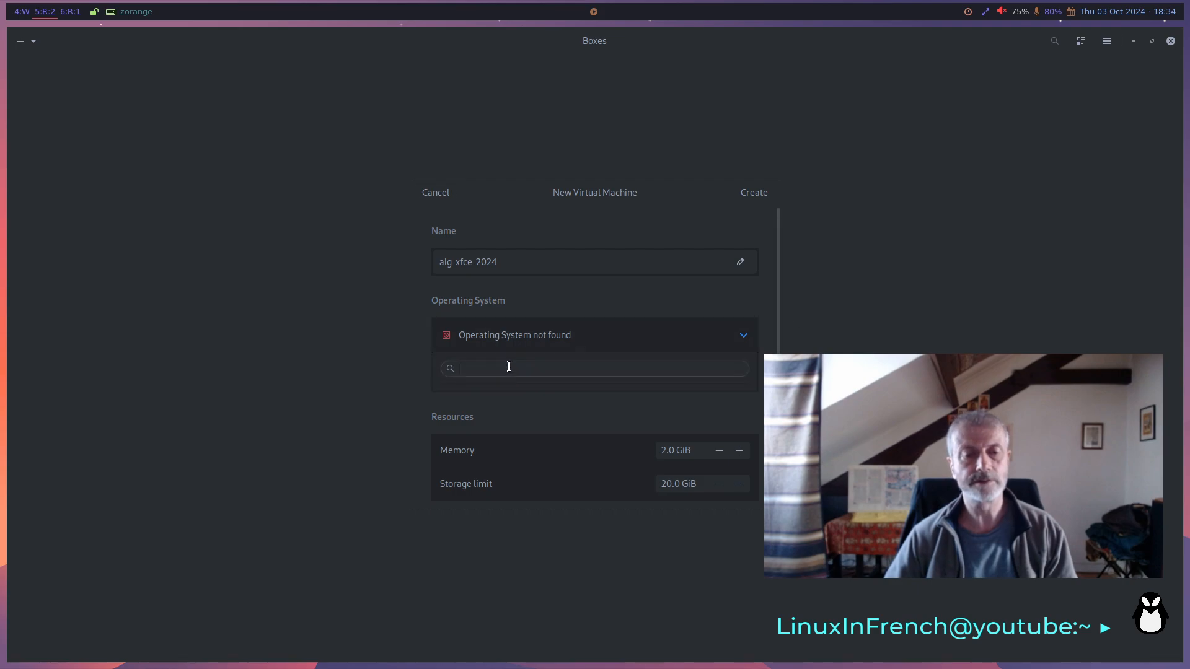
pyautogui.write('rch')
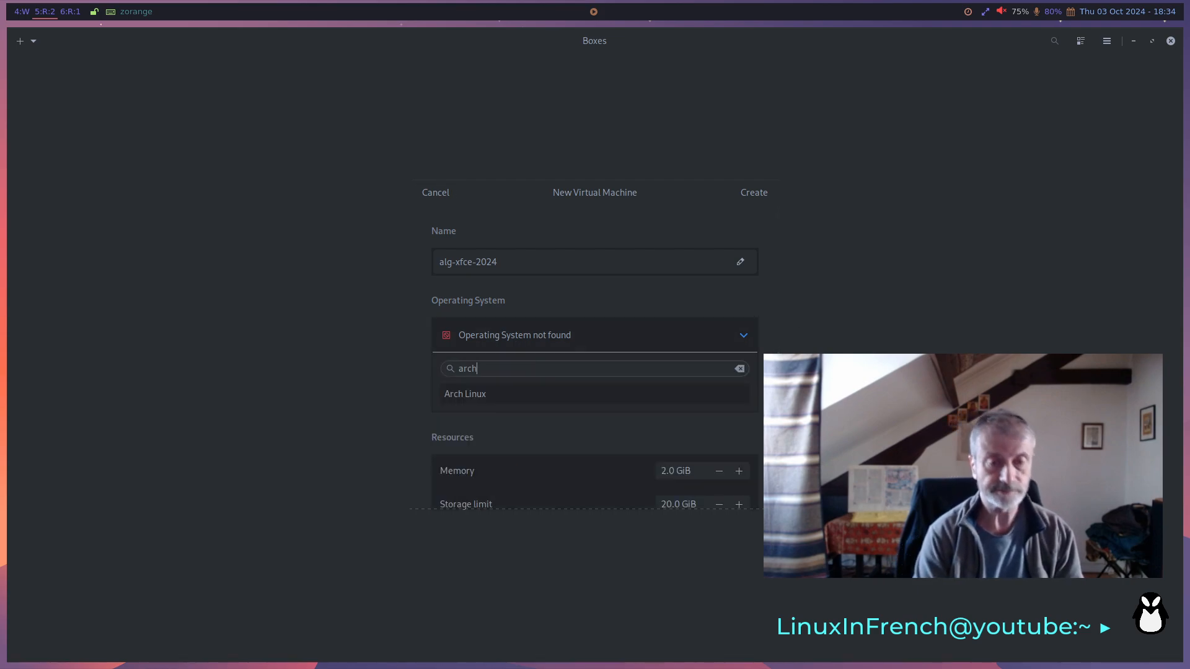
pyautogui.click(519, 394)
pyautogui.click(707, 376)
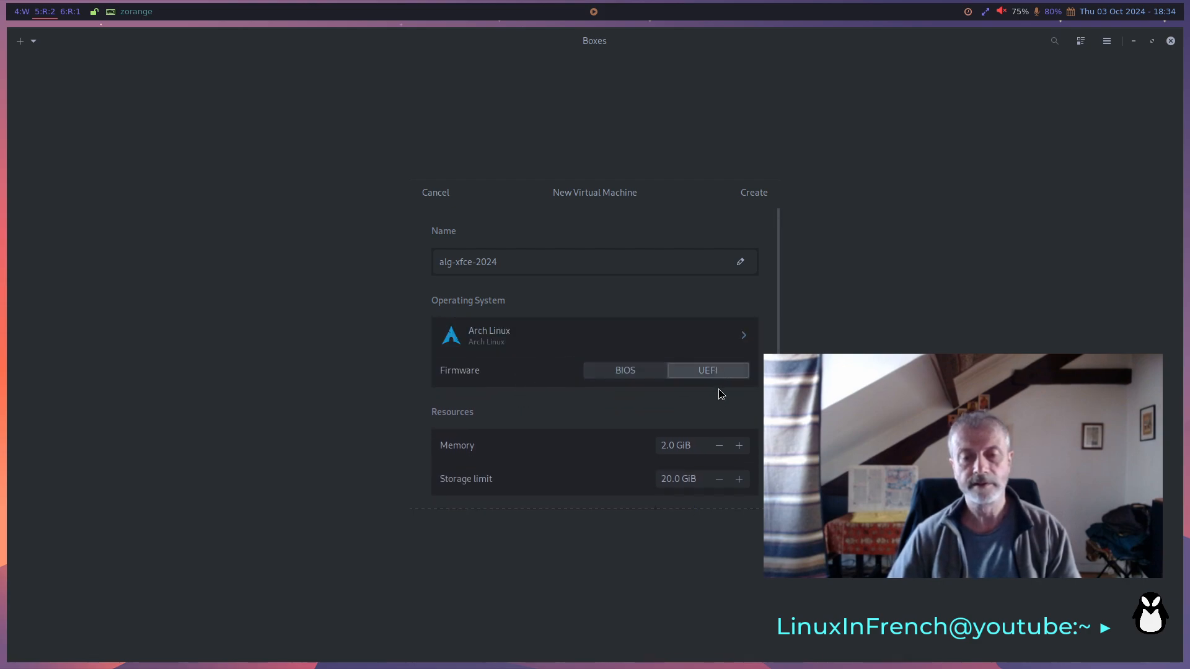
# - Set the memory to 4.0 GiB and the storage limit to 60.0 GiB, and create the virtual machine
pyautogui.click(666, 449)
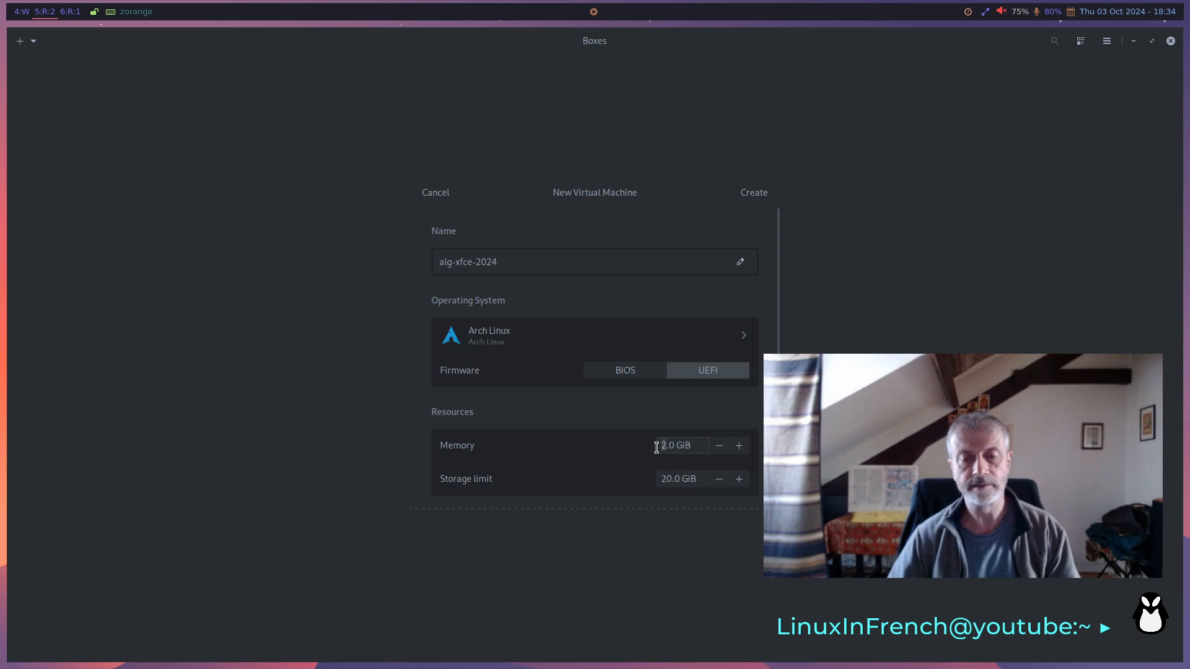
pyautogui.click(661, 479)
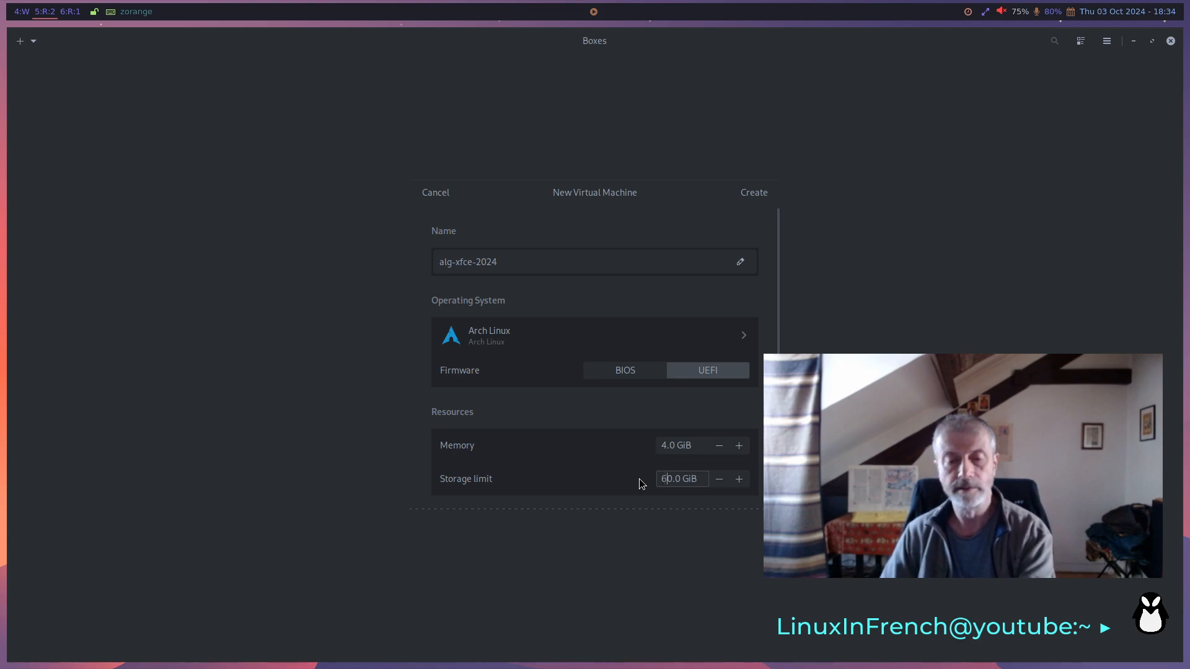
pyautogui.press('Delete')
pyautogui.write('6')
pyautogui.click(755, 193)
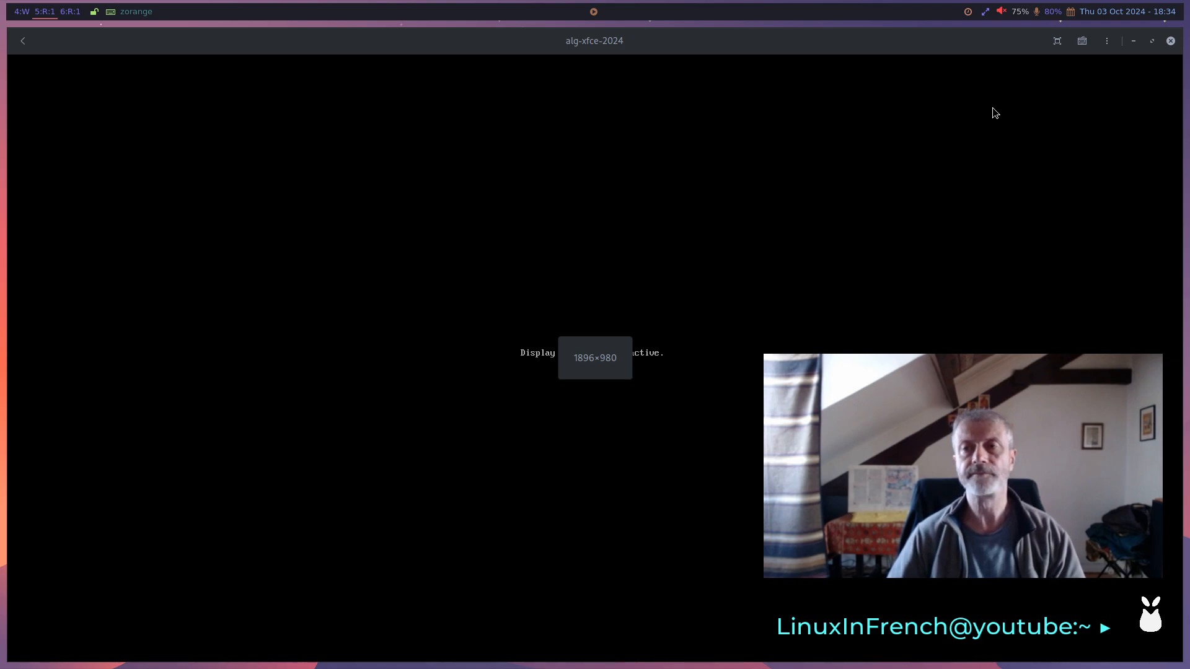
# - Display the virtual machine fullscreen and boot ALG with the free and open source graphics drivers (nouveau)
pyautogui.click(1055, 42)
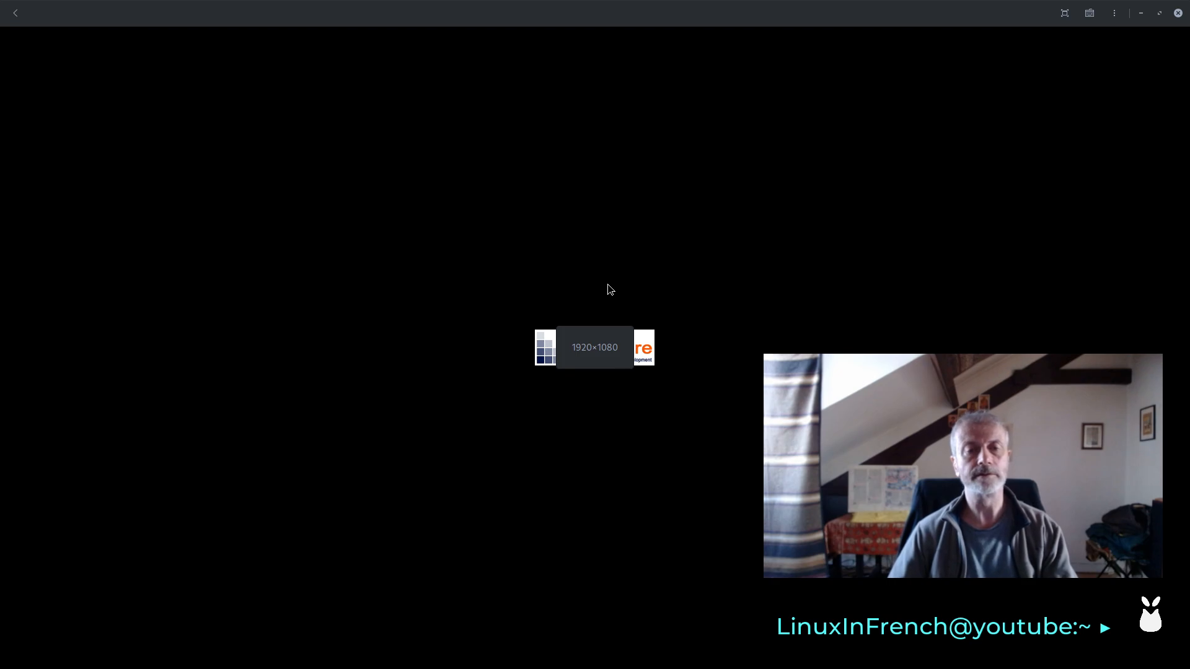
pyautogui.click(608, 289)
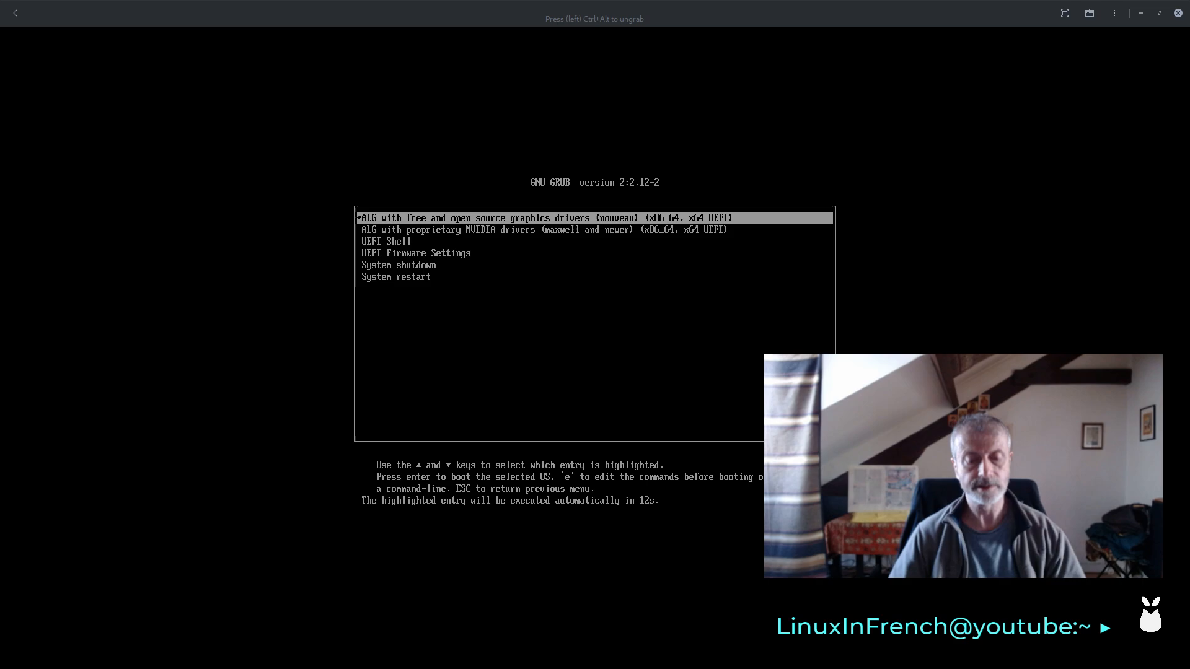
pyautogui.press('Return')
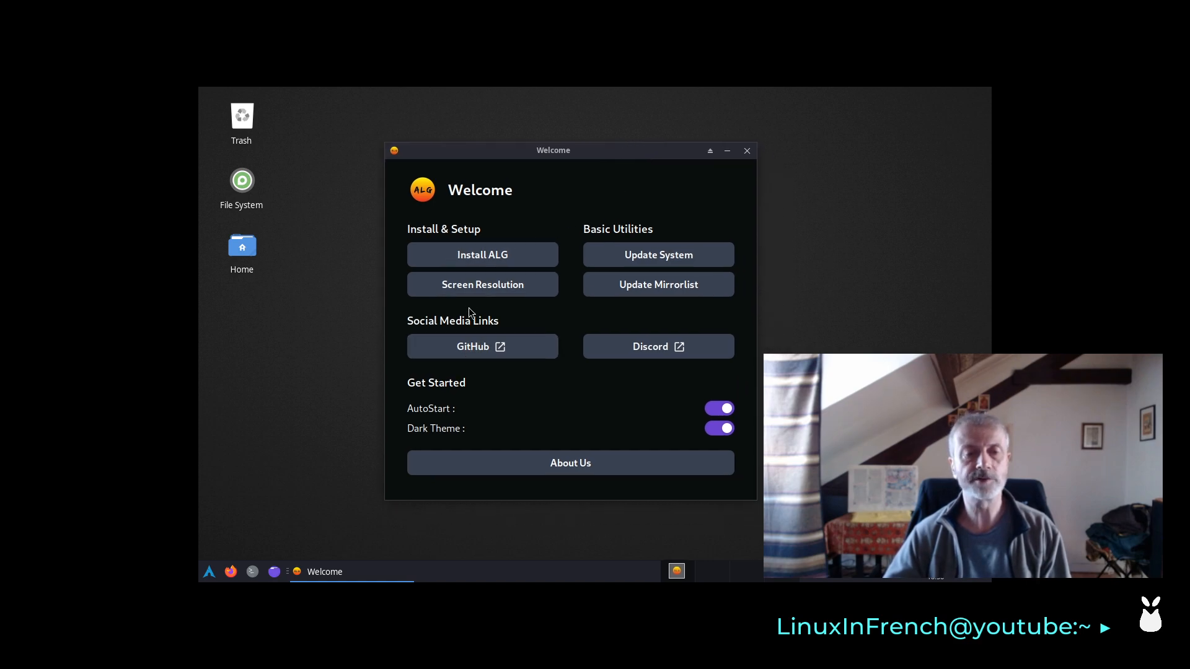
# - Set the live system's screen resolution to 1920x1080, keep the configuration, and close the display settings
pyautogui.click(490, 284)
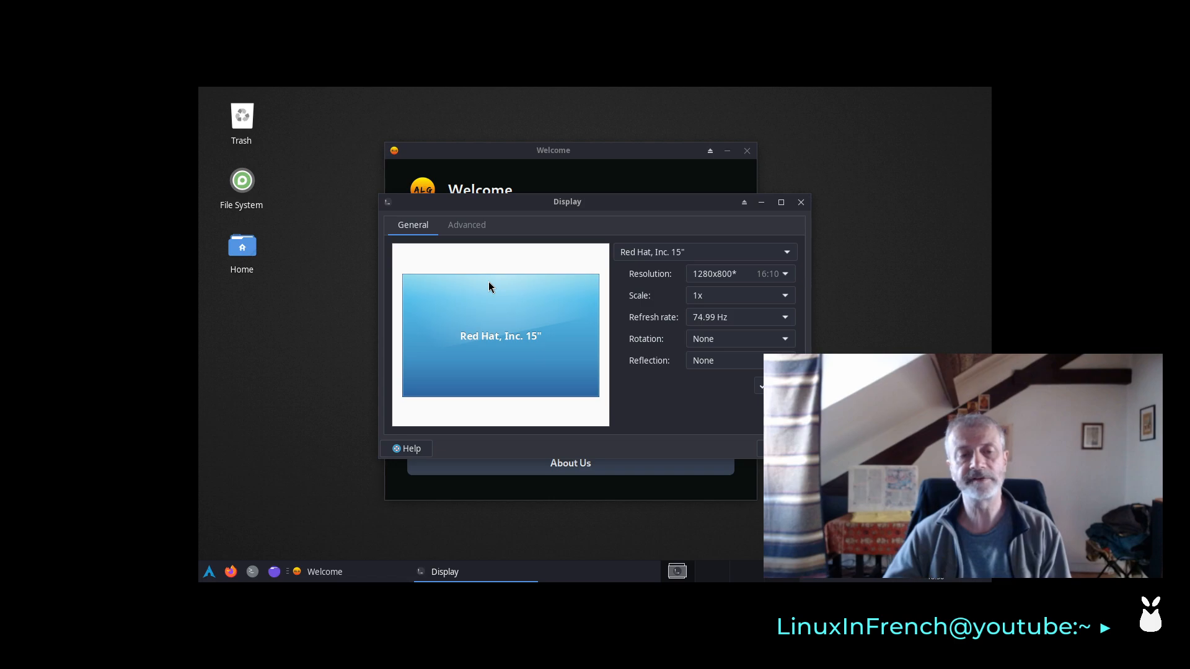
pyautogui.click(744, 277)
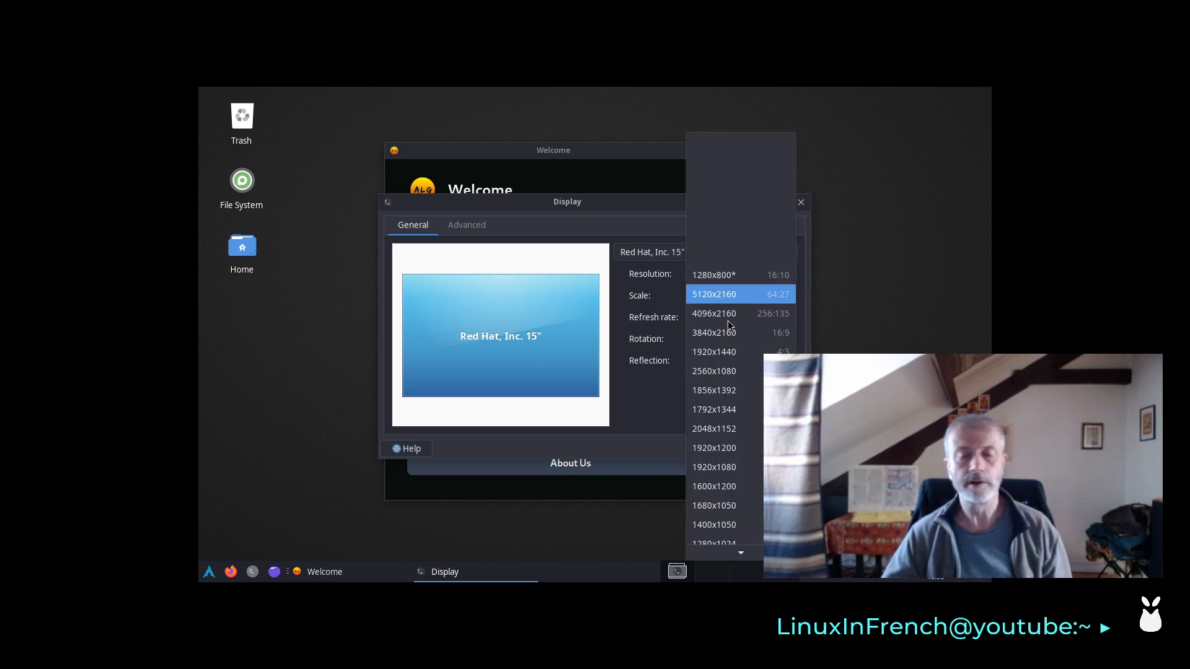
pyautogui.click(737, 461)
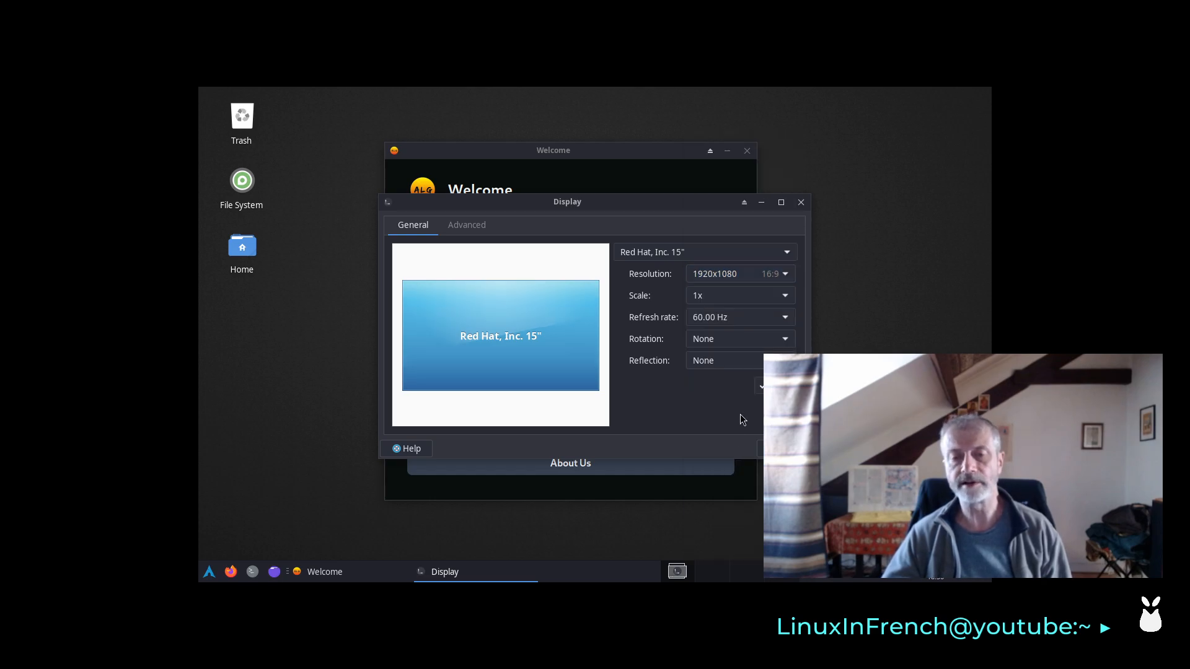
pyautogui.click(759, 385)
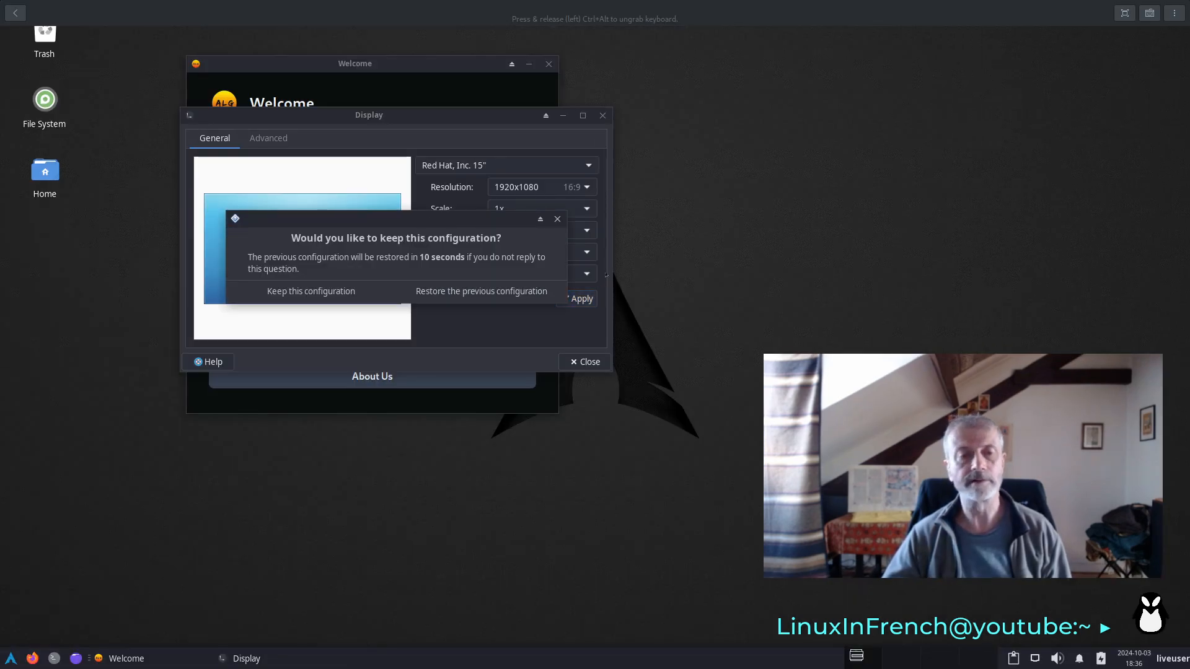
pyautogui.click(306, 287)
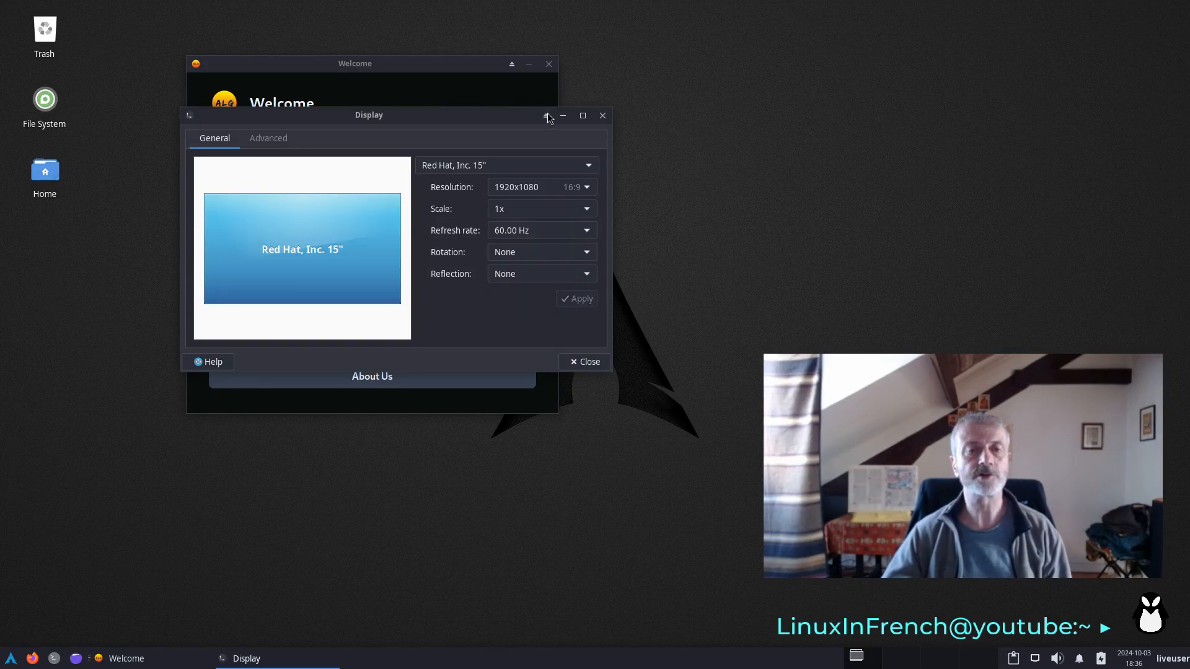
pyautogui.click(603, 115)
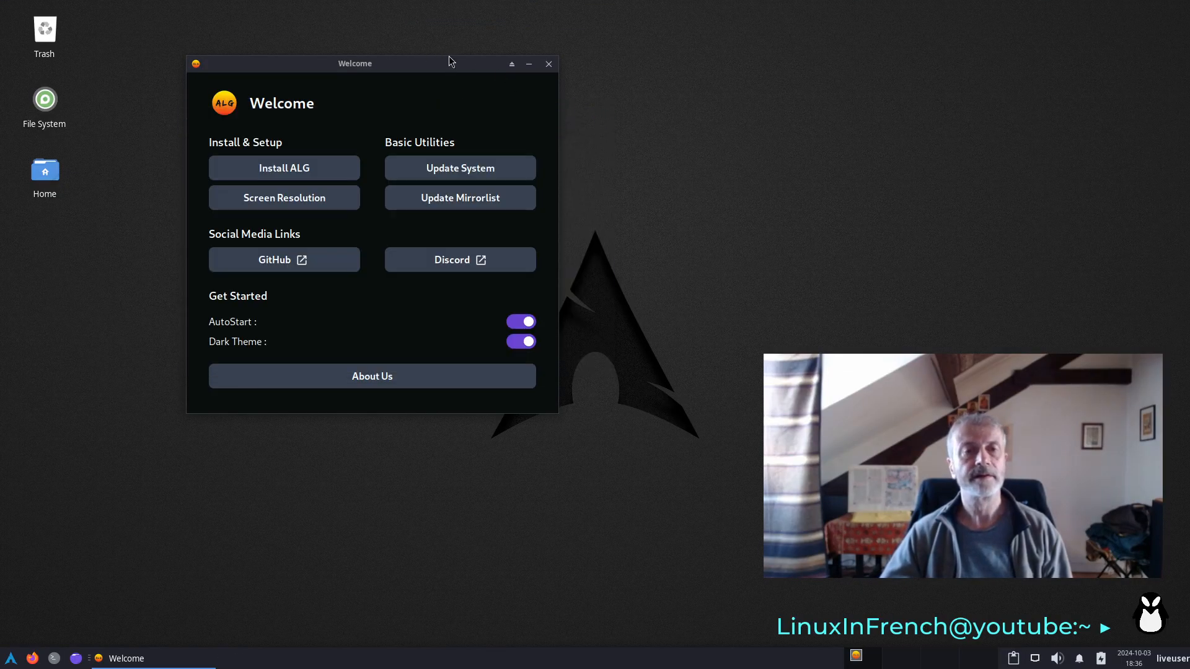
# - Update the mirrorlist with HTTPS mirrors from France, allowing at most 10 fresh mirrors, and return to the Welcome page
pyautogui.moveTo(443, 67); pyautogui.dragTo(521, 140)
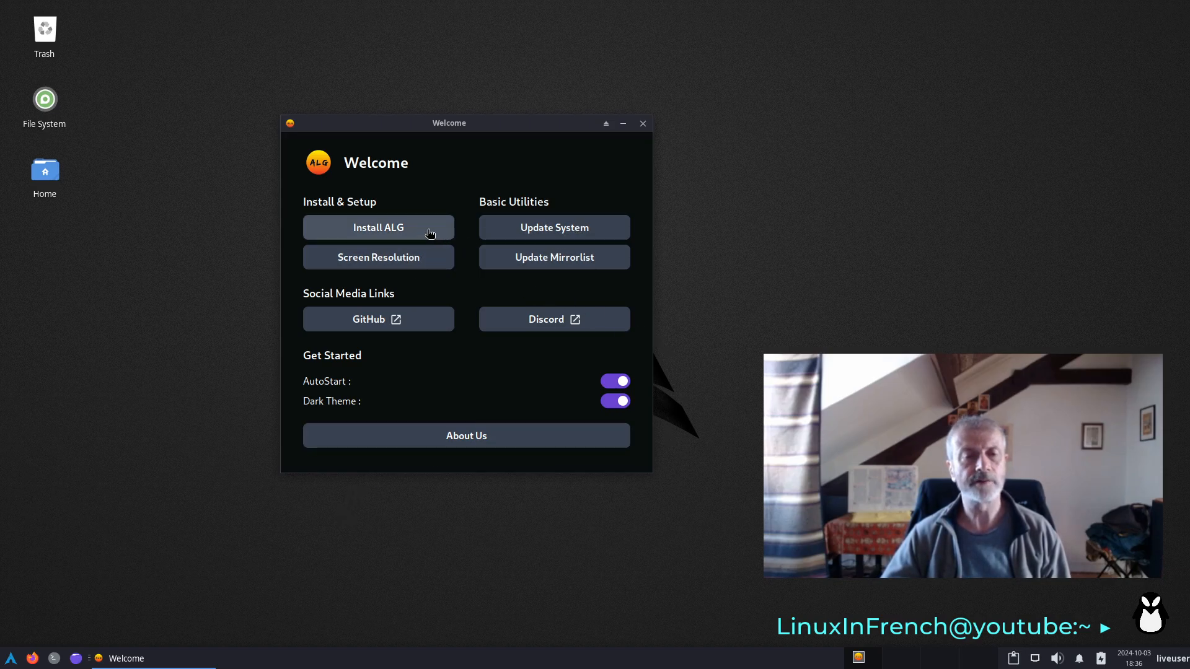
pyautogui.click(582, 264)
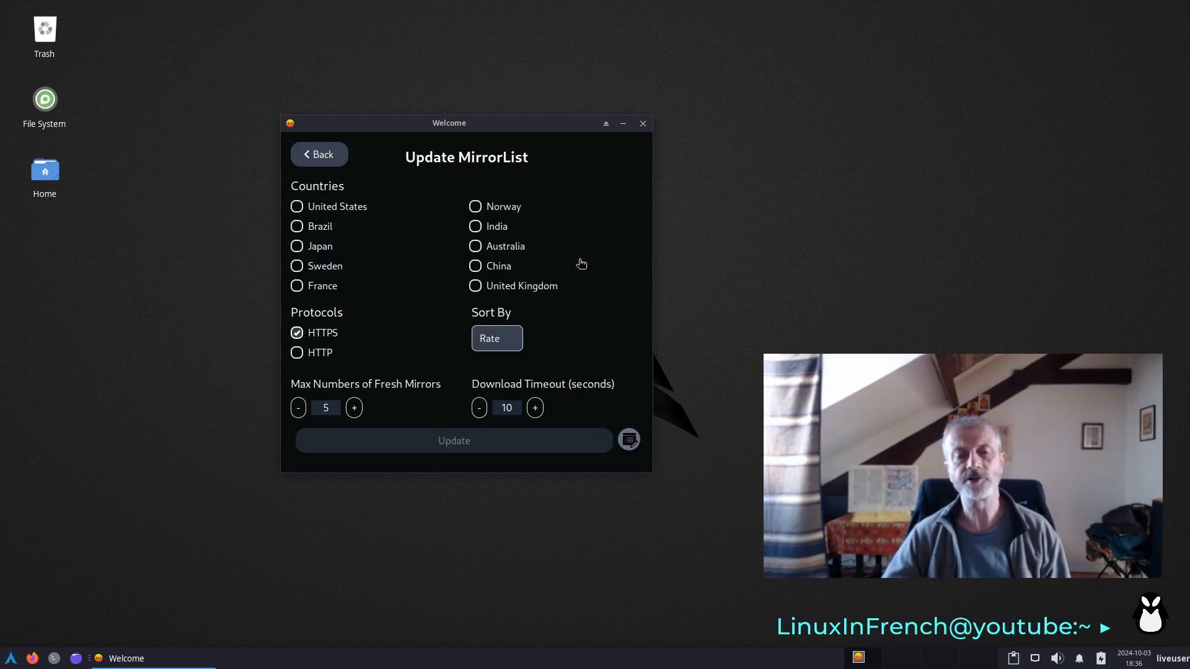
pyautogui.click(298, 288)
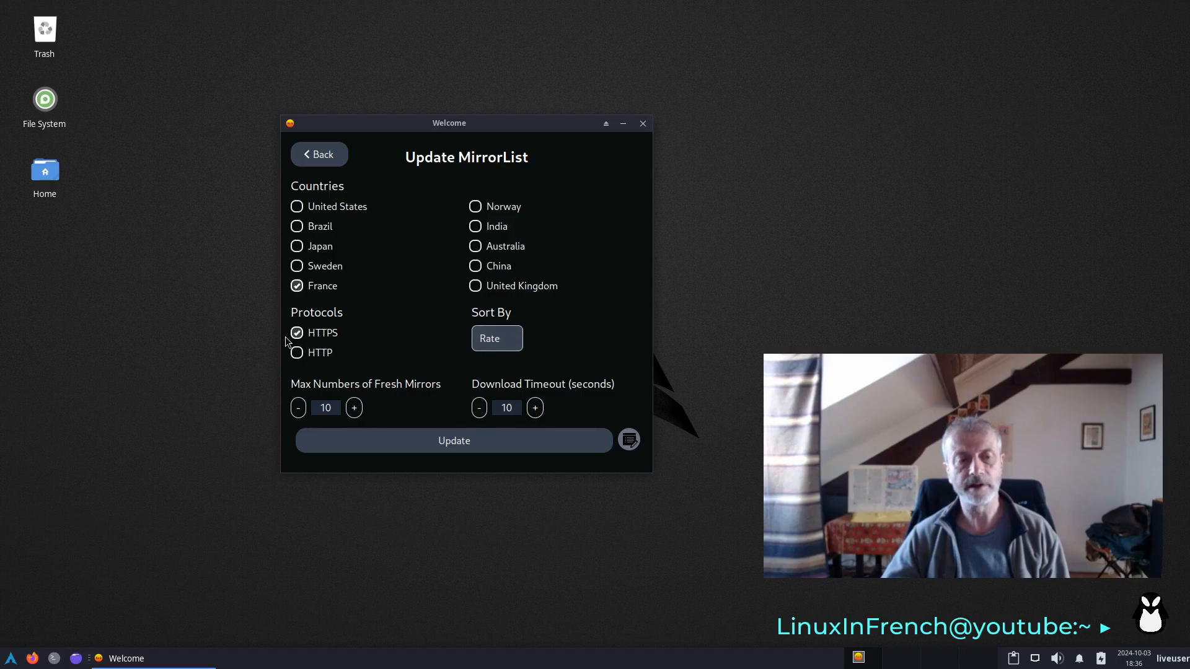
pyautogui.click(526, 447)
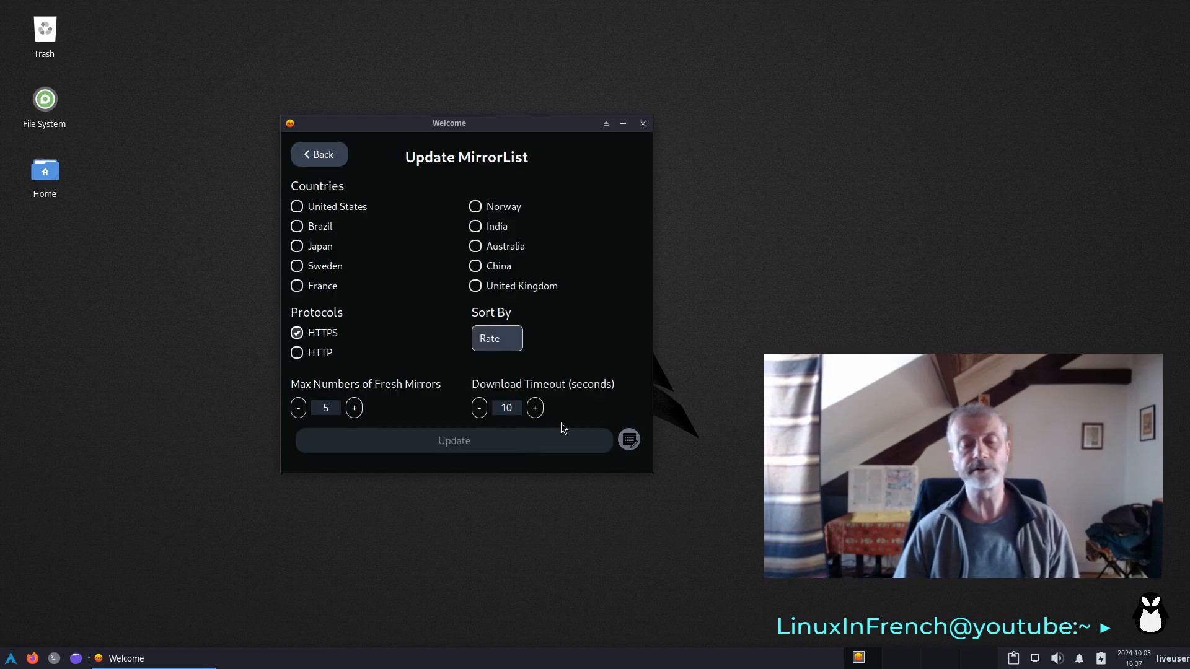
pyautogui.click(324, 155)
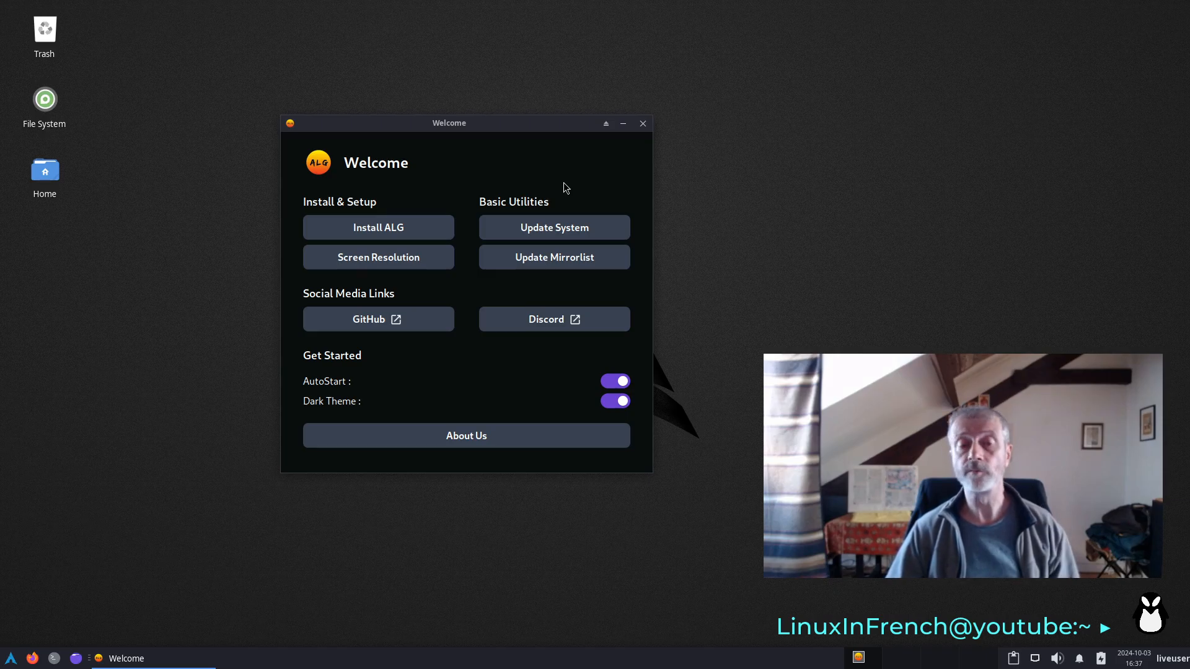
# - Launch the ALG installer and accept American English as the language and Europe/Paris as the location
pyautogui.click(380, 225)
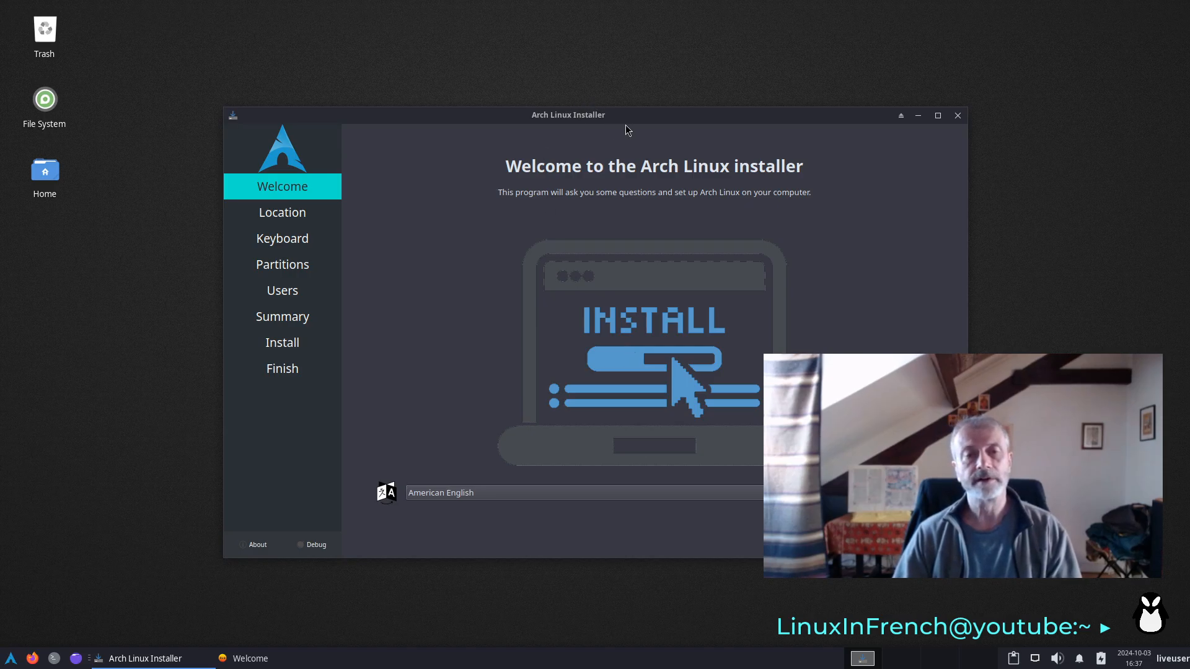
pyautogui.moveTo(613, 109); pyautogui.dragTo(417, 55)
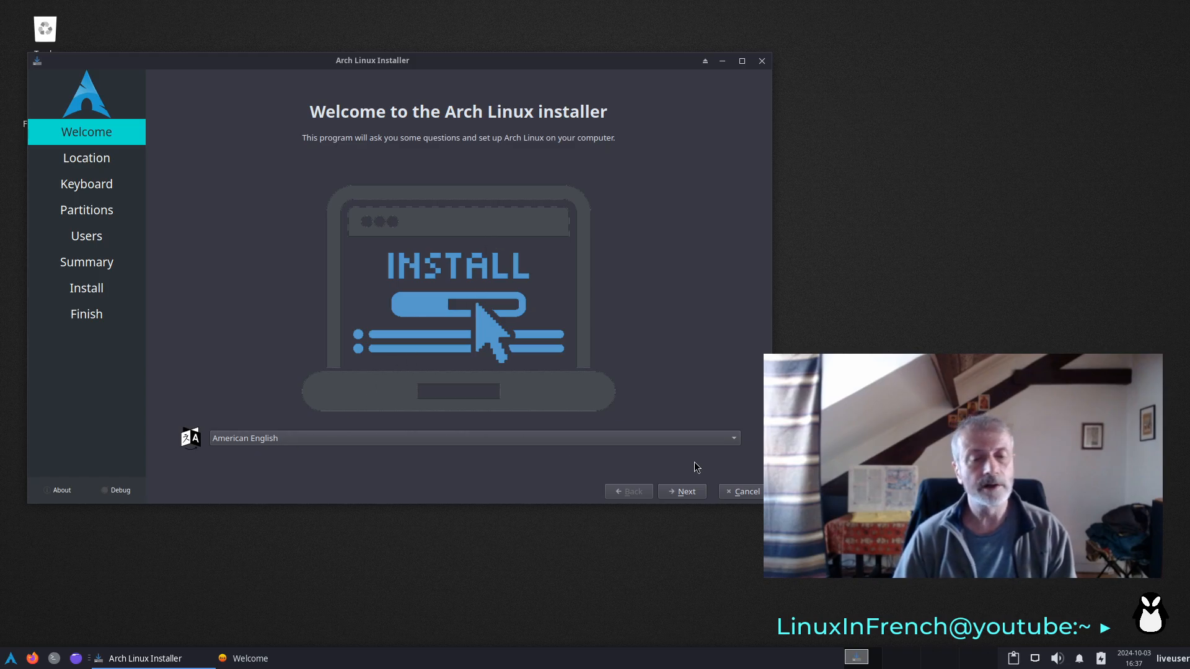
pyautogui.click(683, 491)
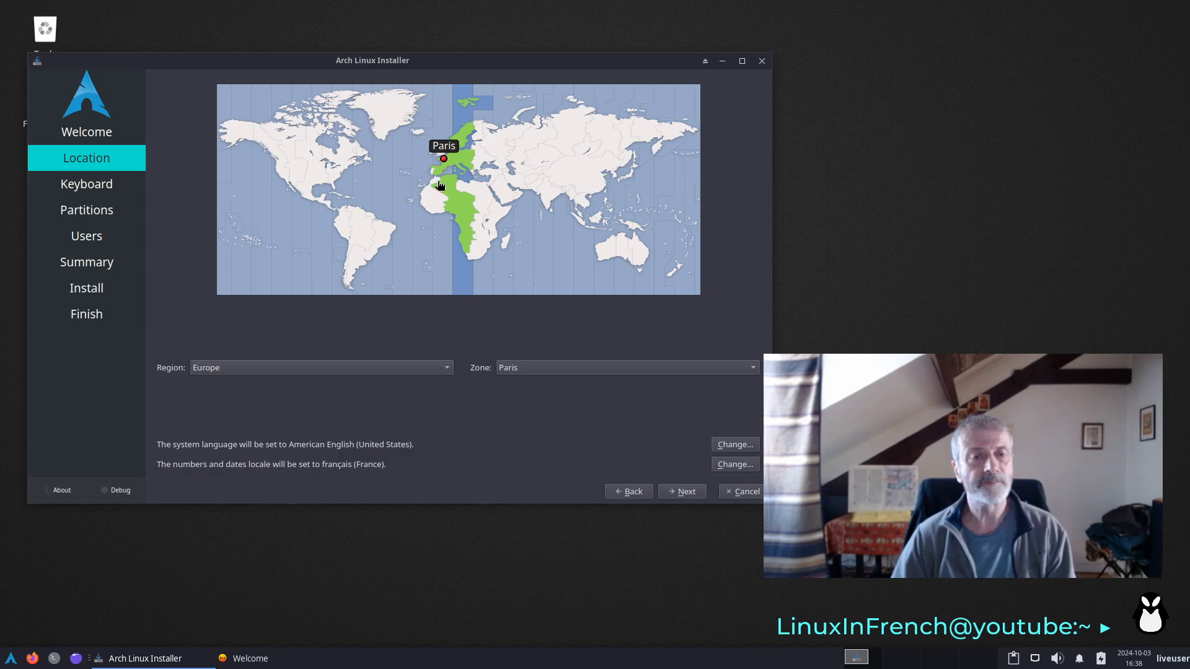
pyautogui.click(685, 492)
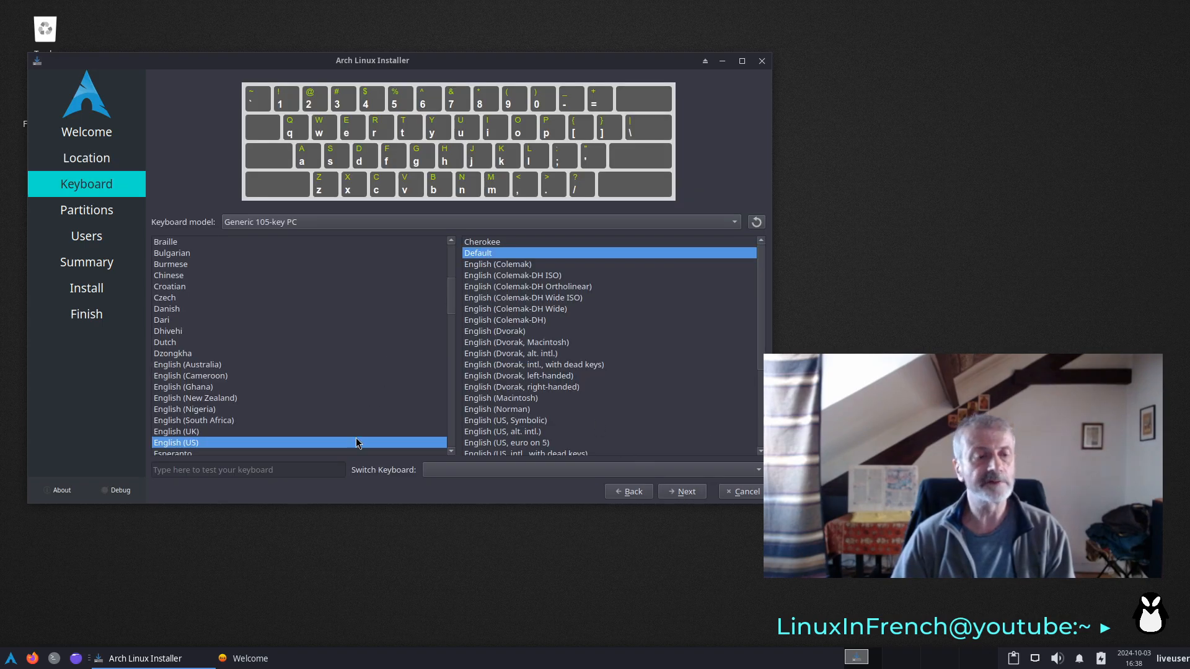
# - Select the French keyboard layout with the Default variant and continue to partitioning
pyautogui.scroll(-3, 329, 434)
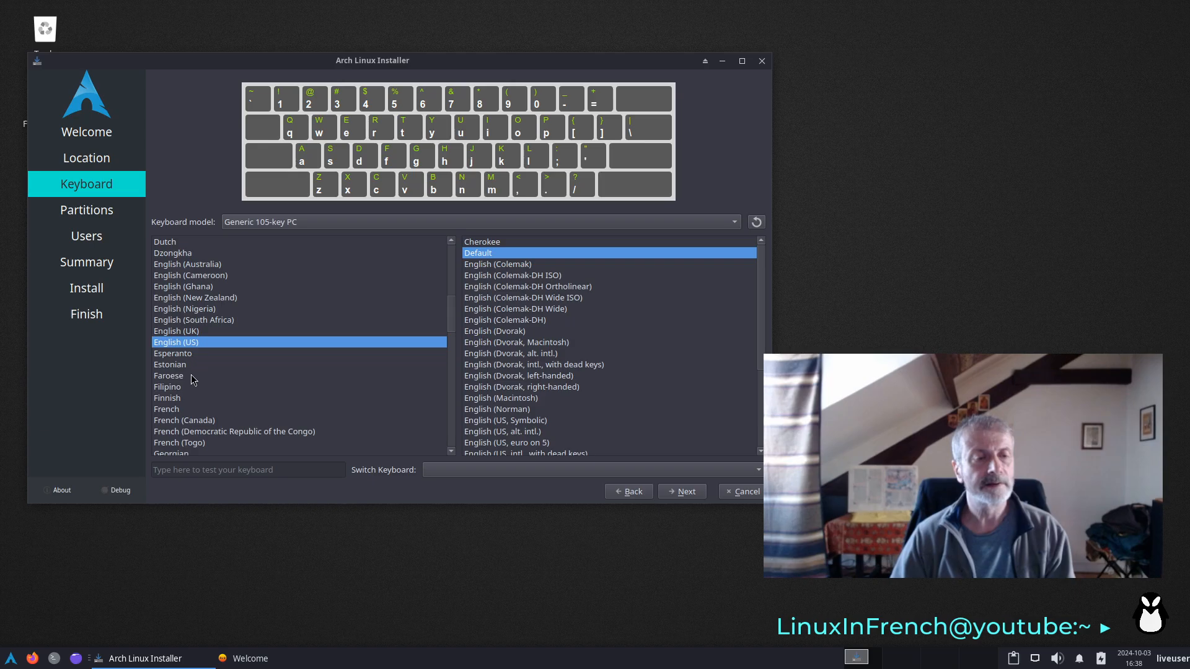
pyautogui.click(184, 409)
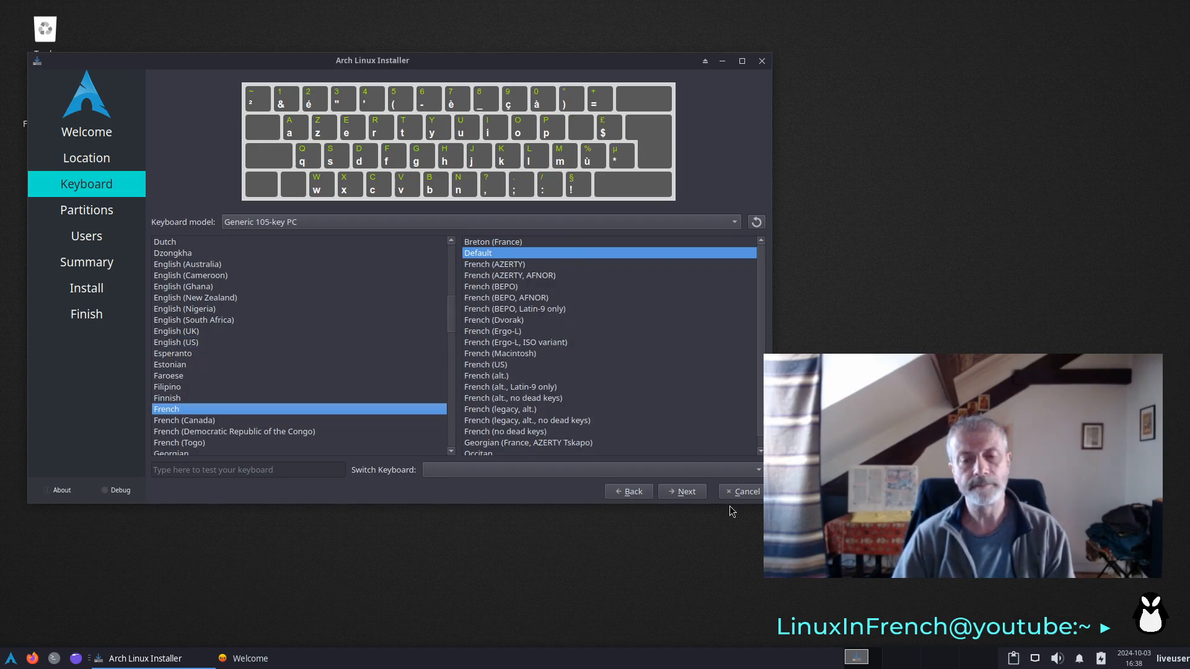
pyautogui.click(688, 492)
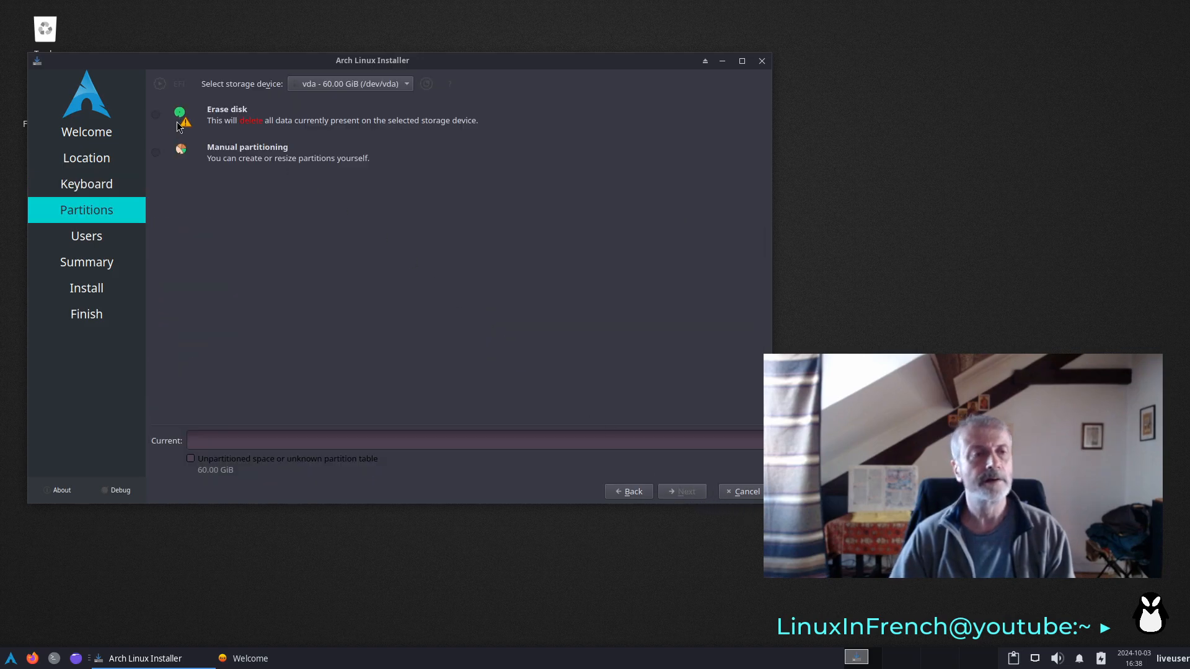
# - Choose to erase the disk with no swap and the ext4 file system, and continue to the user settings
pyautogui.click(155, 115)
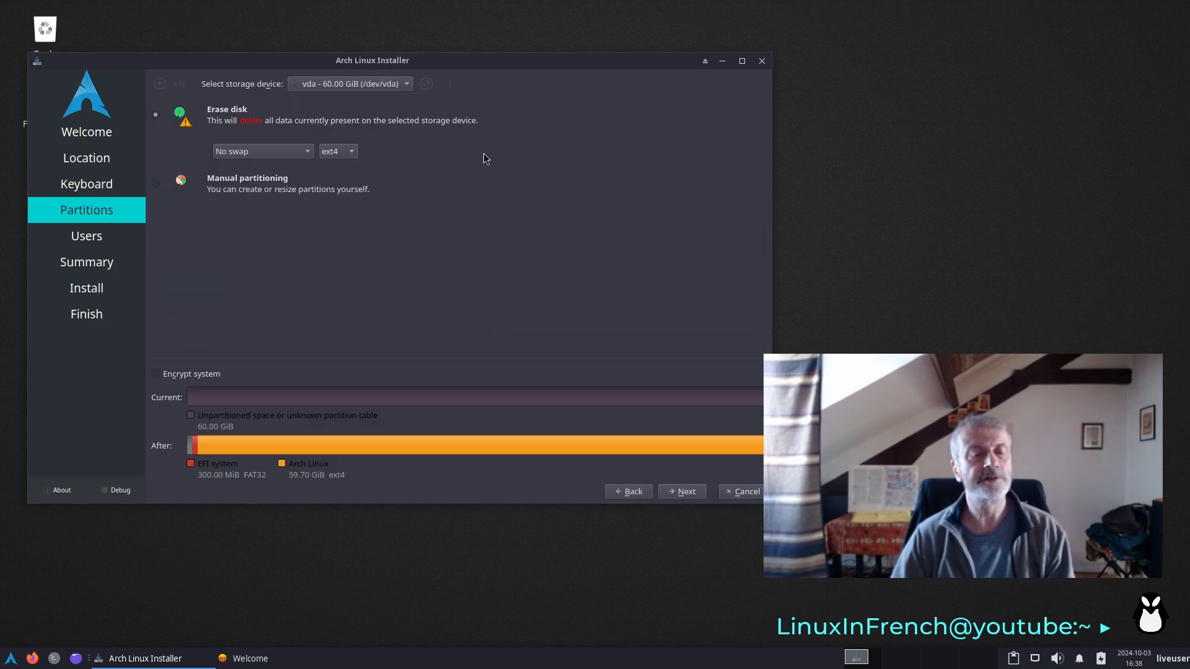
pyautogui.click(342, 154)
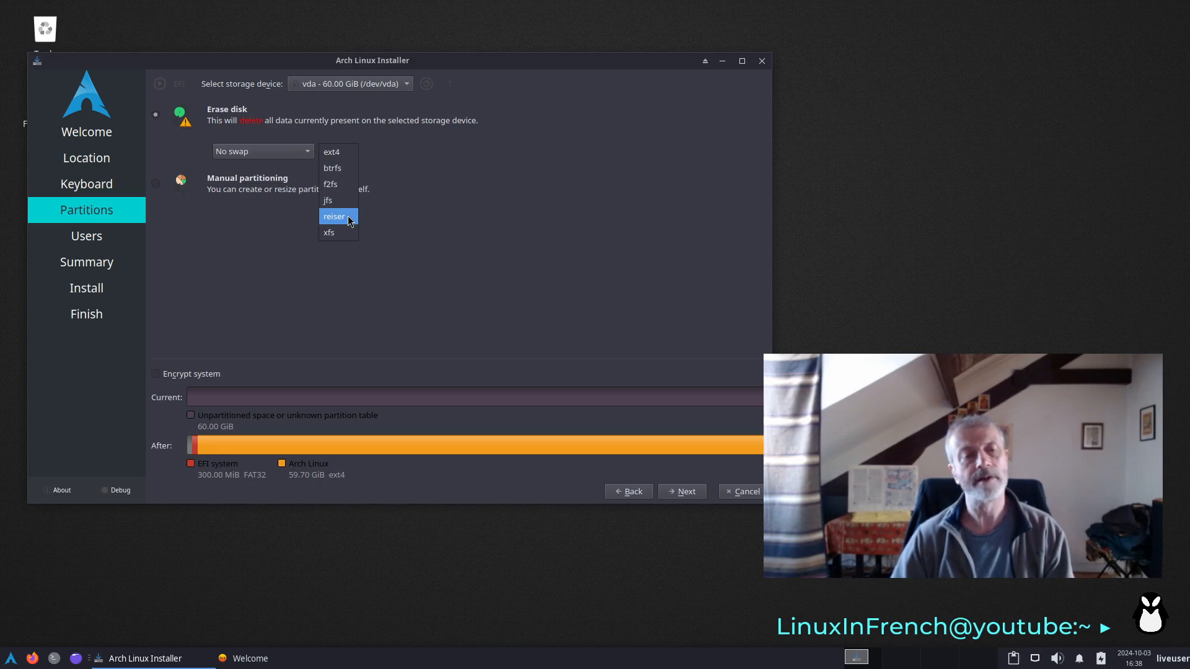
pyautogui.click(496, 235)
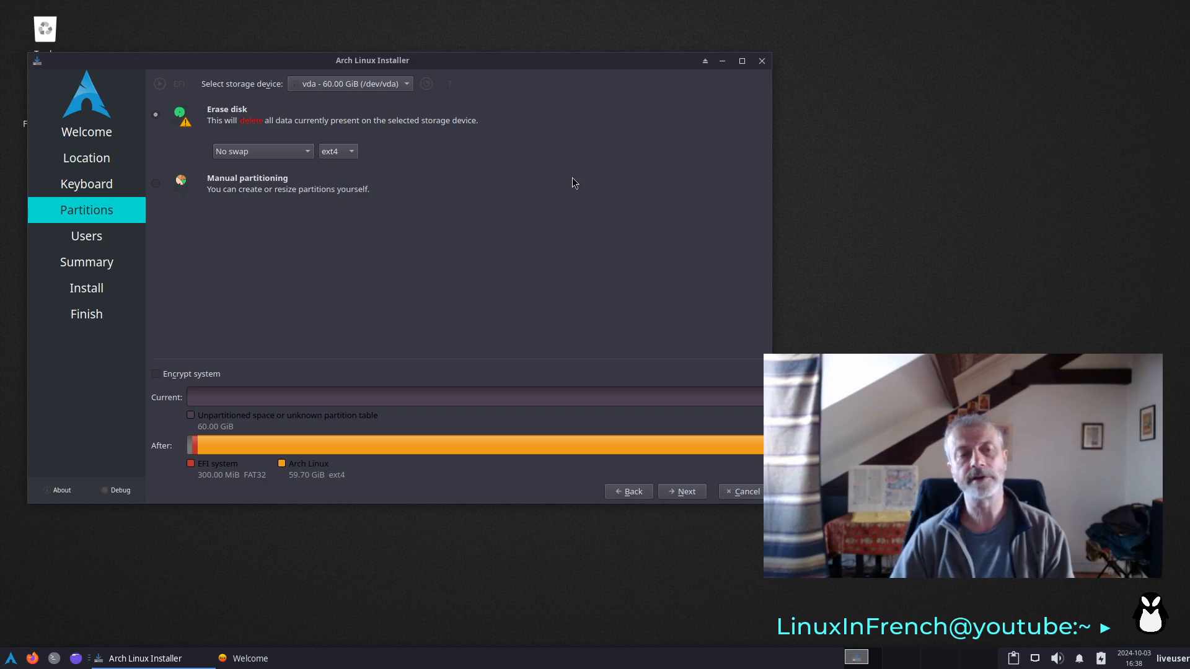
pyautogui.click(692, 494)
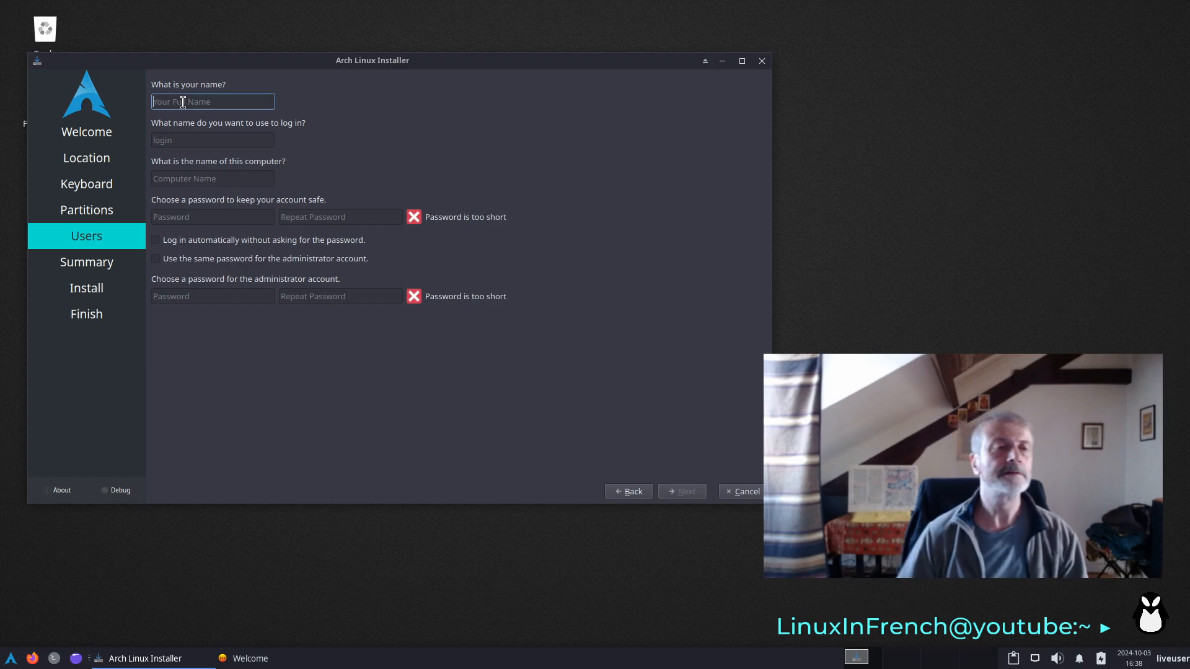
# - Set the user's full name and login to tester and the computer name to alg
pyautogui.write('tes')
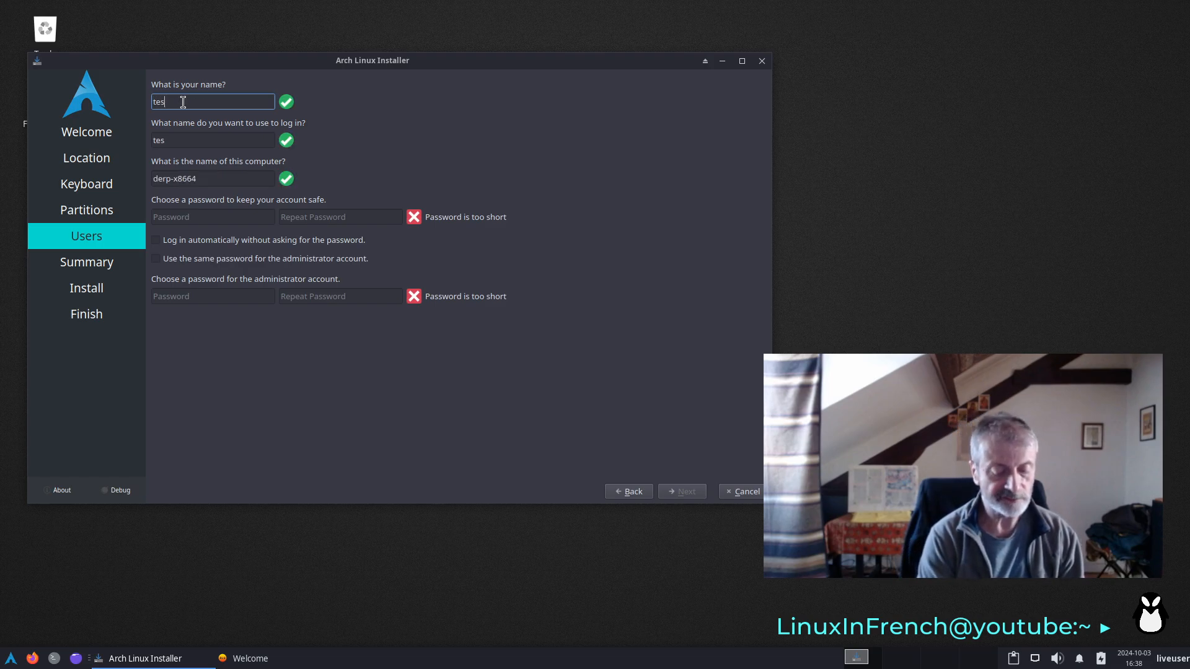
pyautogui.write('ter')
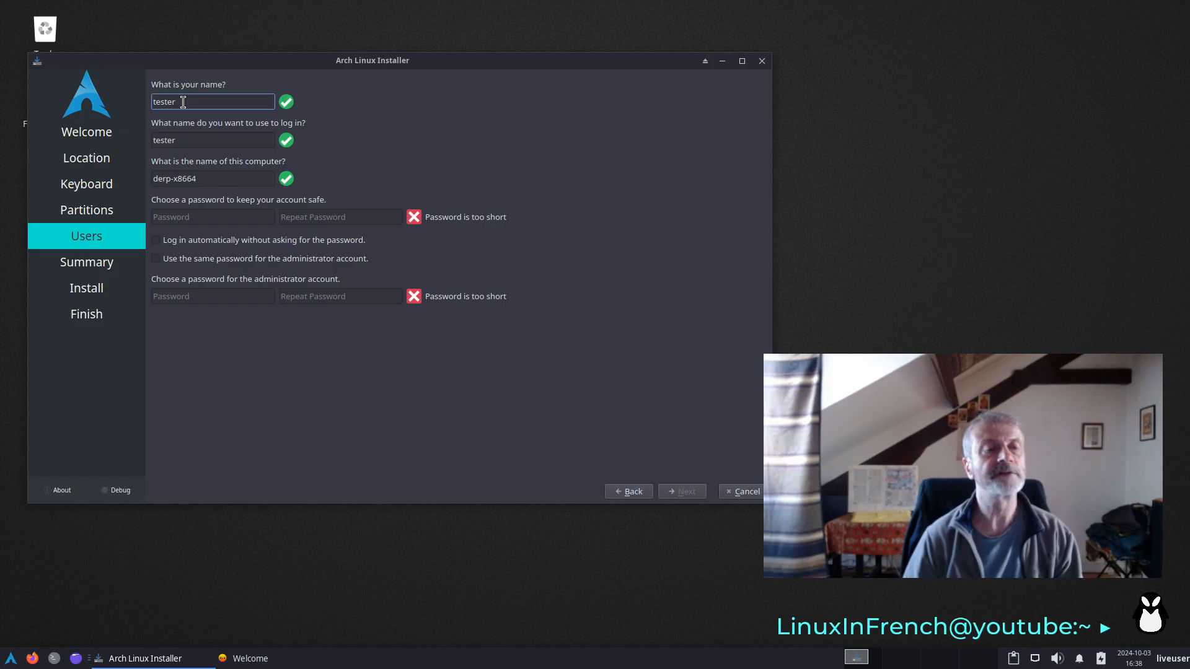
pyautogui.press('Tab')
pyautogui.press('Tab')
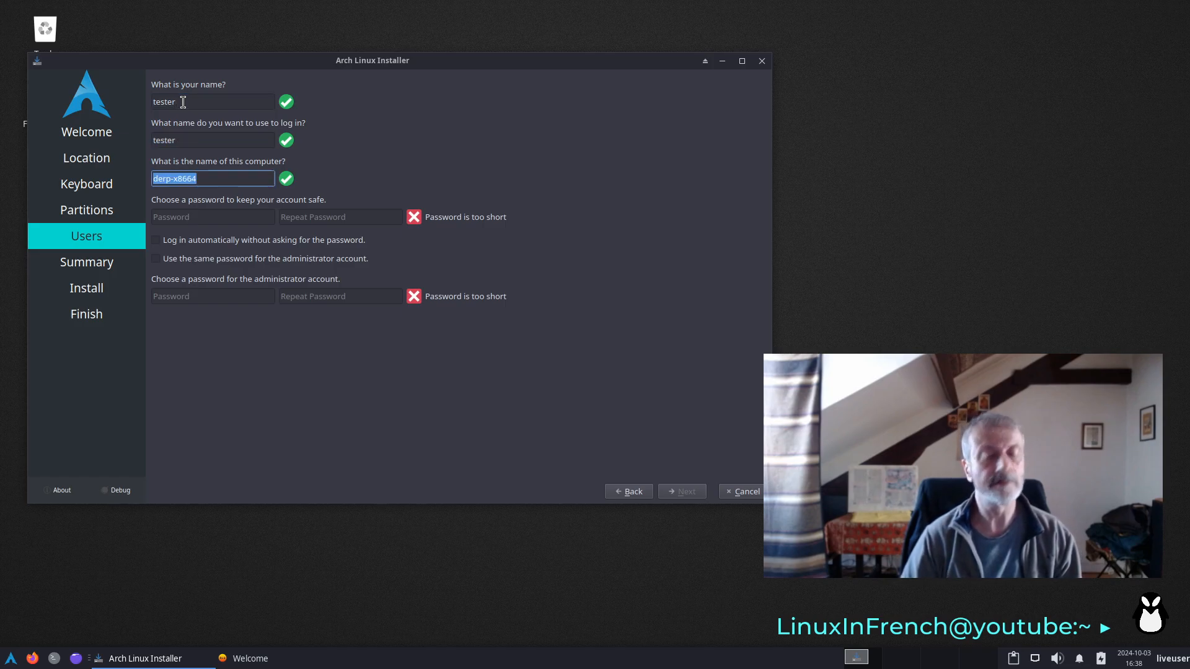
pyautogui.press('BackSpace')
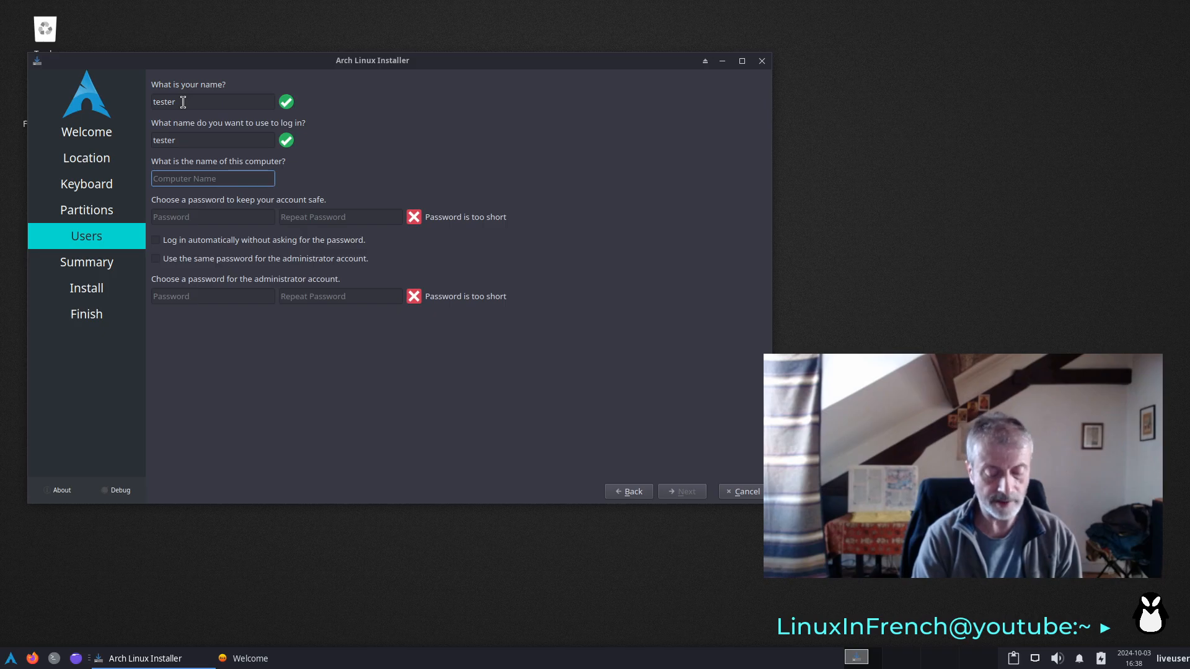
pyautogui.write('alg')
pyautogui.press('Tab')
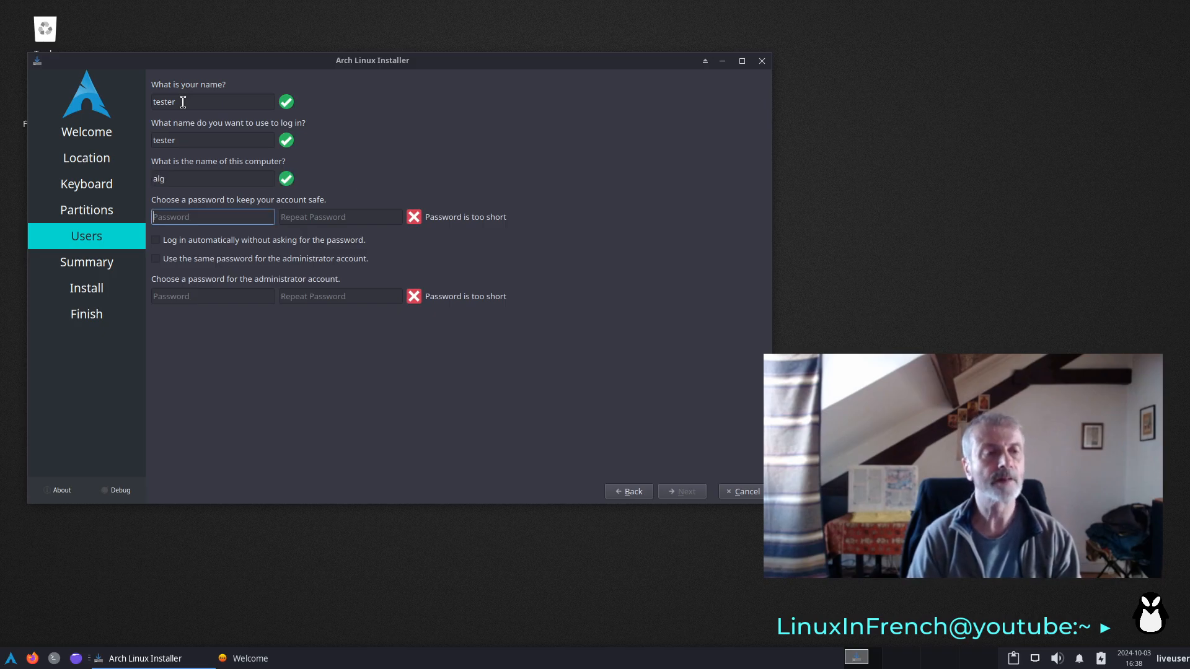
# - Enter and repeat the account password, use the same password for the administrator account, and continue to the summary
pyautogui.write('test')
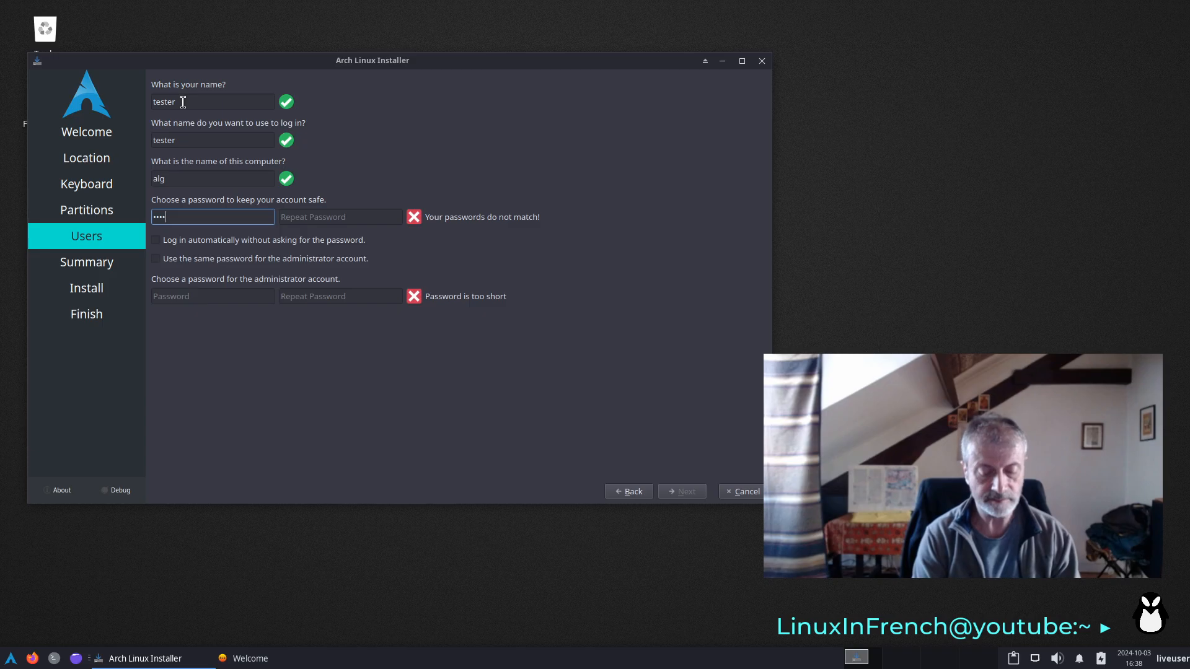
pyautogui.press('Tab')
pyautogui.write('test')
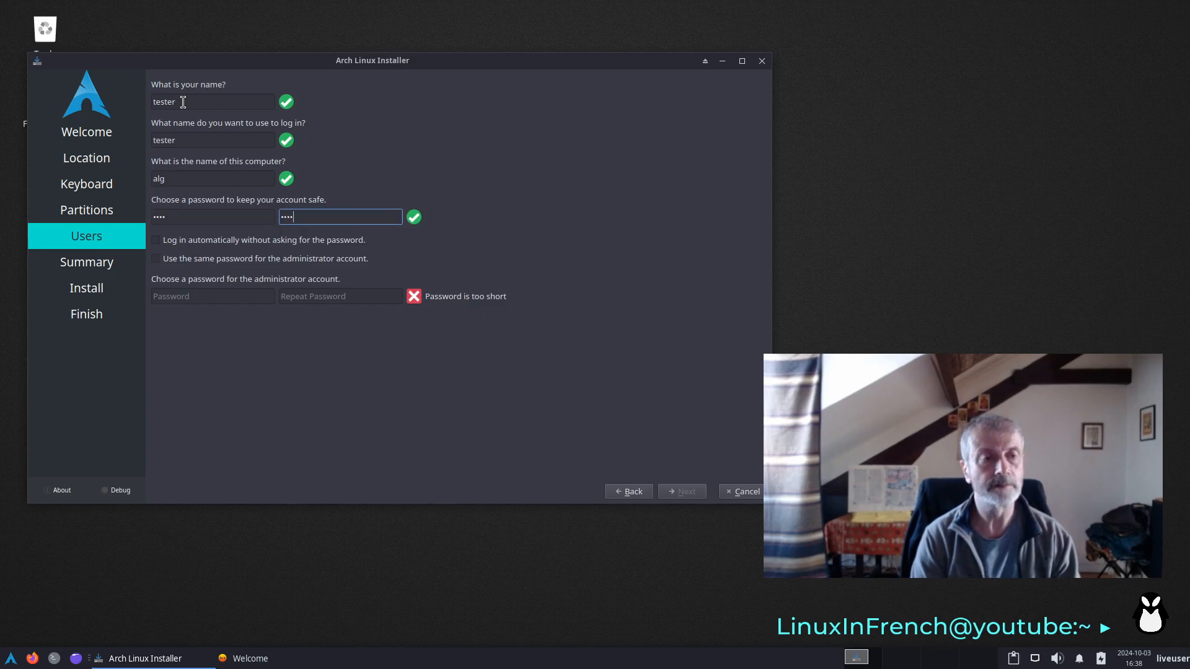
pyautogui.press('Tab')
pyautogui.press('Tab')
pyautogui.press('space')
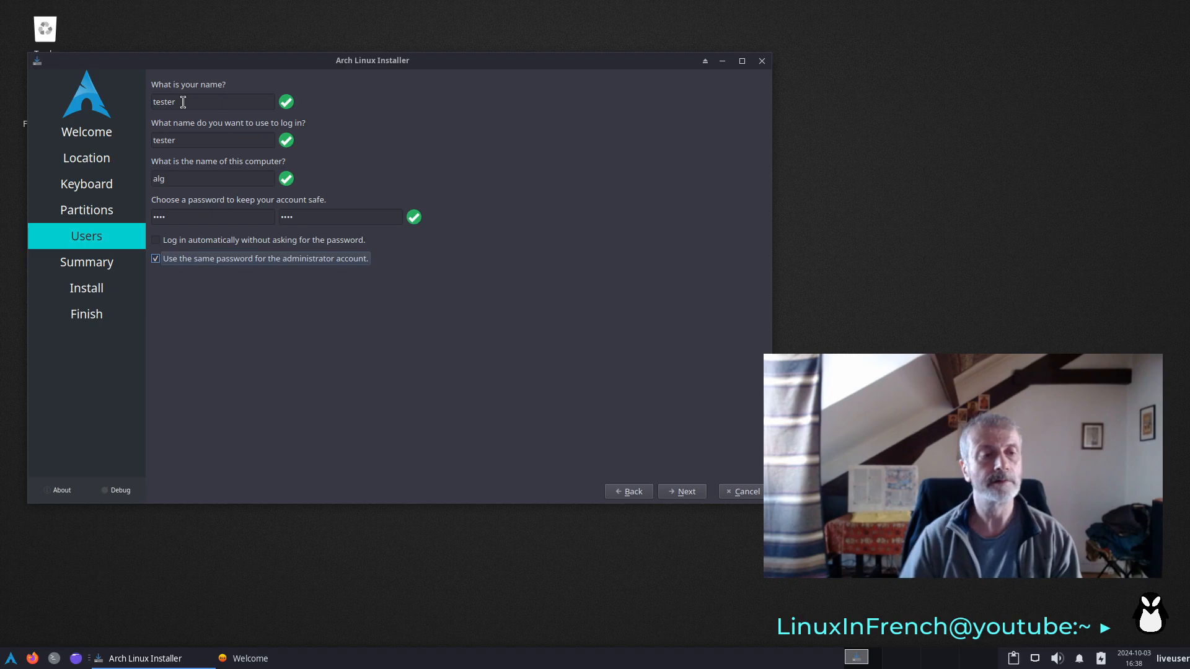
pyautogui.click(686, 498)
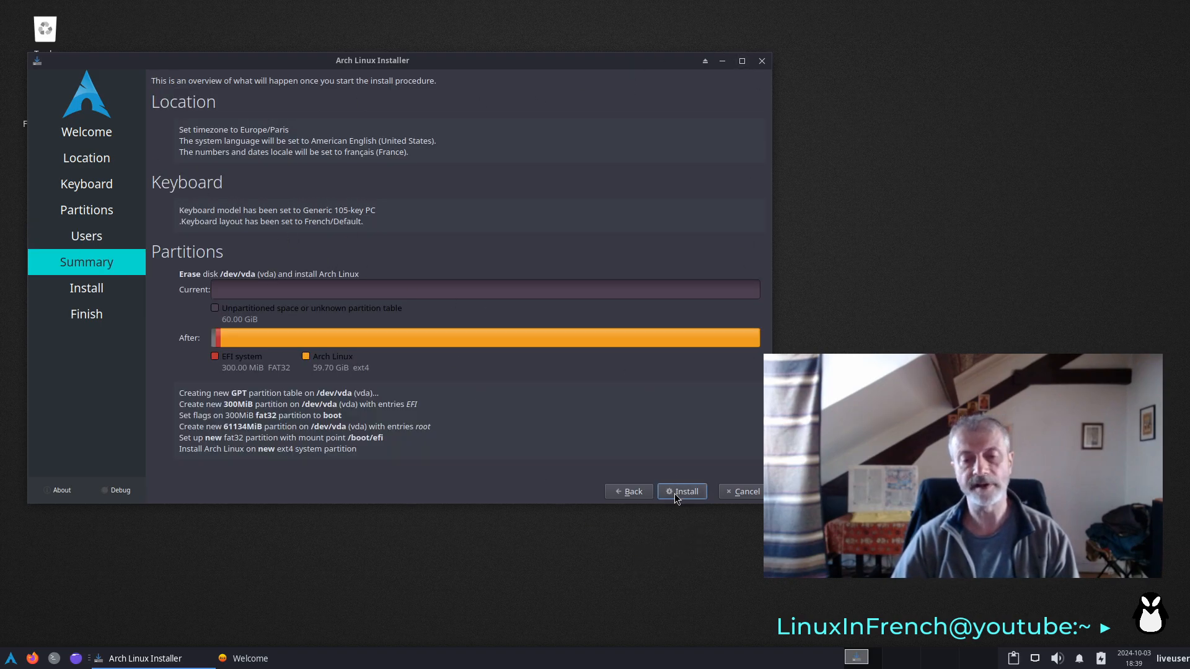
# - Start the installation, close the Welcome window behind the installer, and toggle the installation log
pyautogui.click(674, 493)
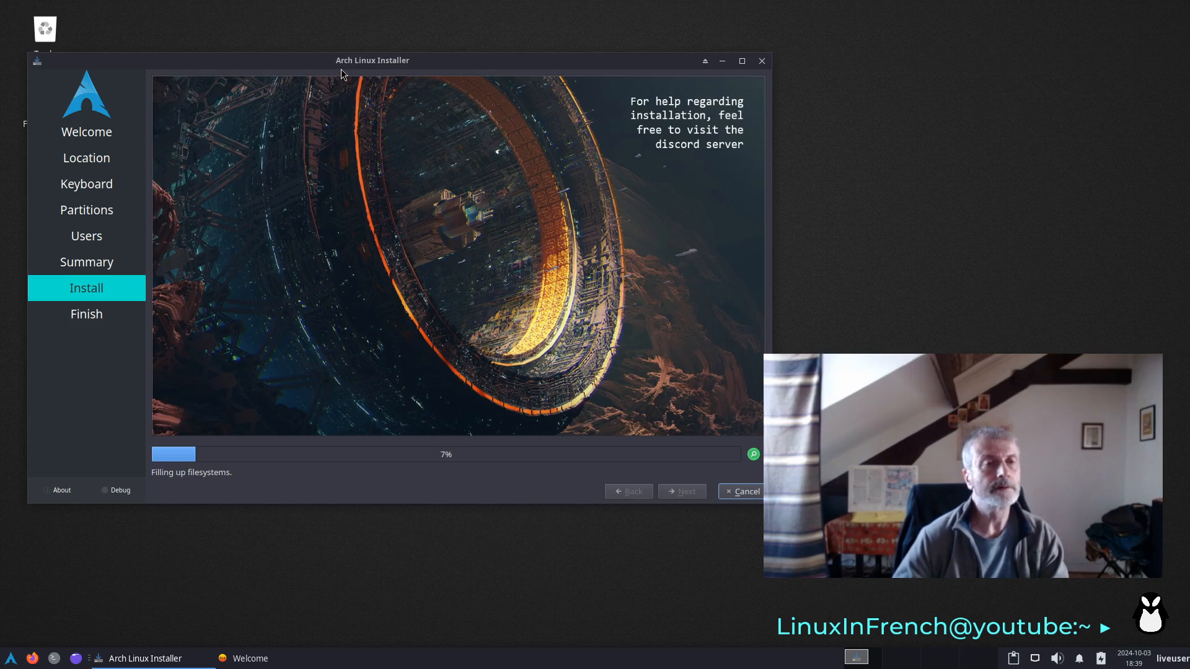
pyautogui.moveTo(348, 62); pyautogui.dragTo(350, 157)
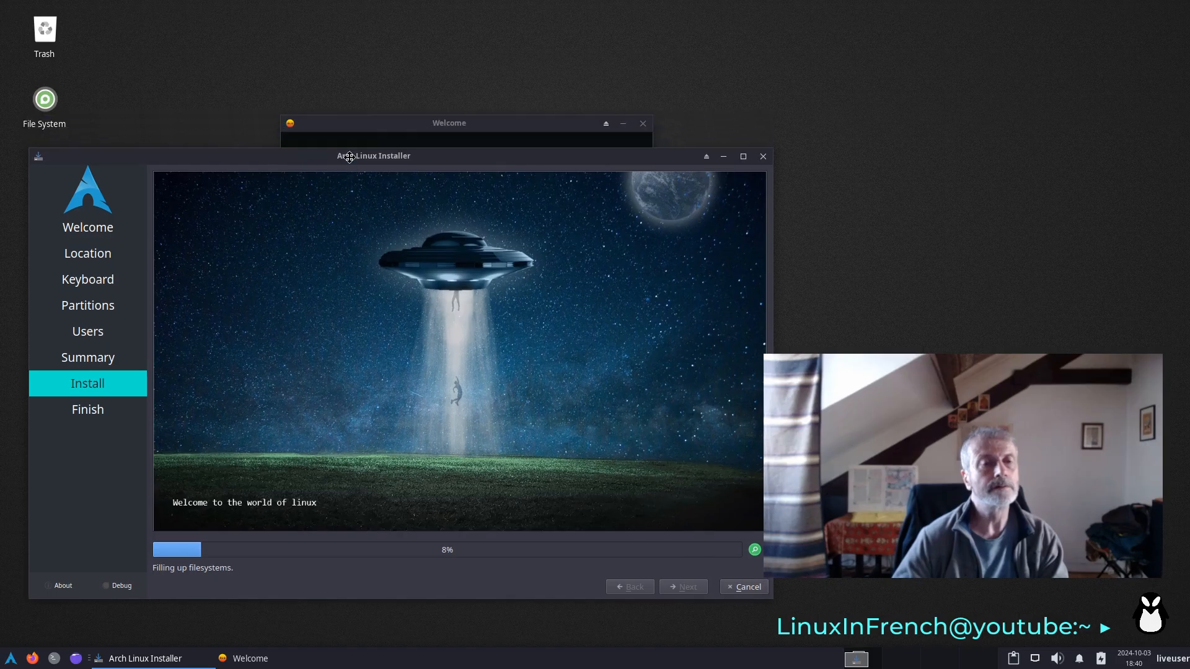
pyautogui.click(644, 126)
pyautogui.moveTo(561, 158); pyautogui.dragTo(559, 94)
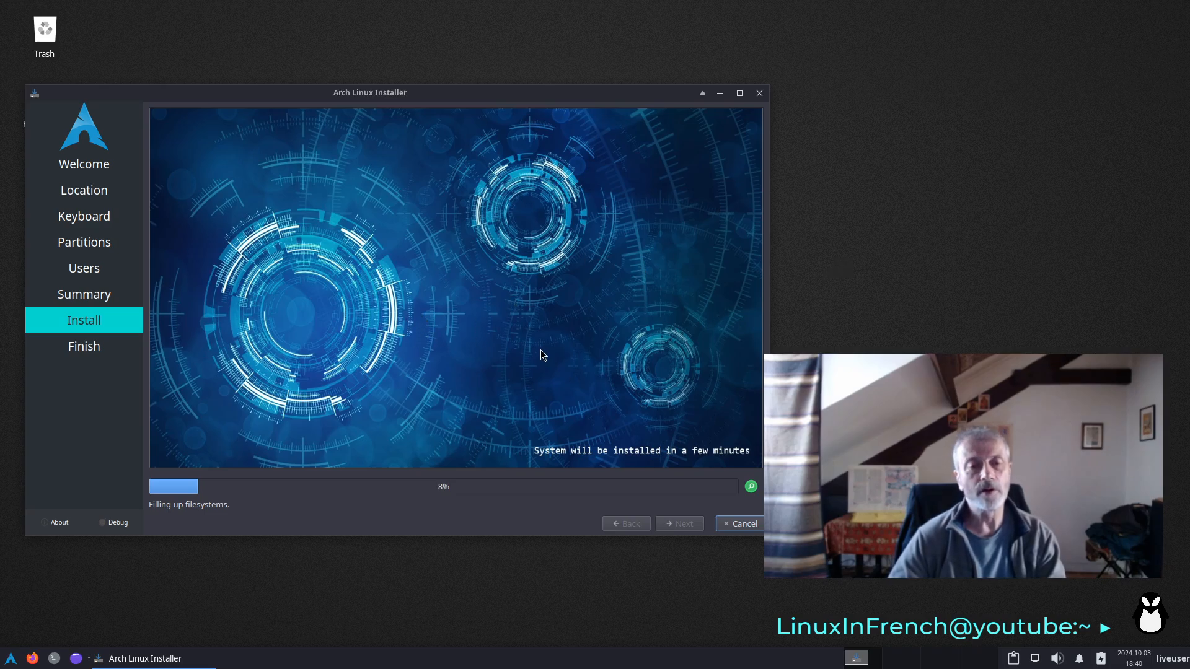
pyautogui.click(750, 487)
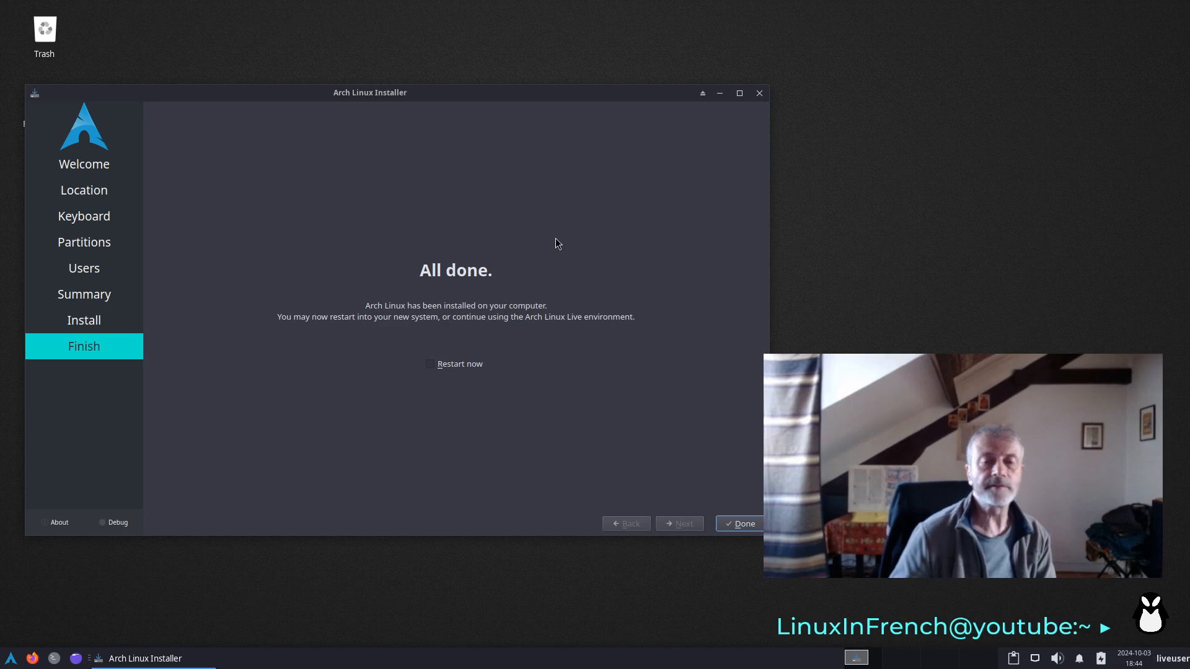
# - Finish the installer without restarting and shut down the live system
pyautogui.click(747, 532)
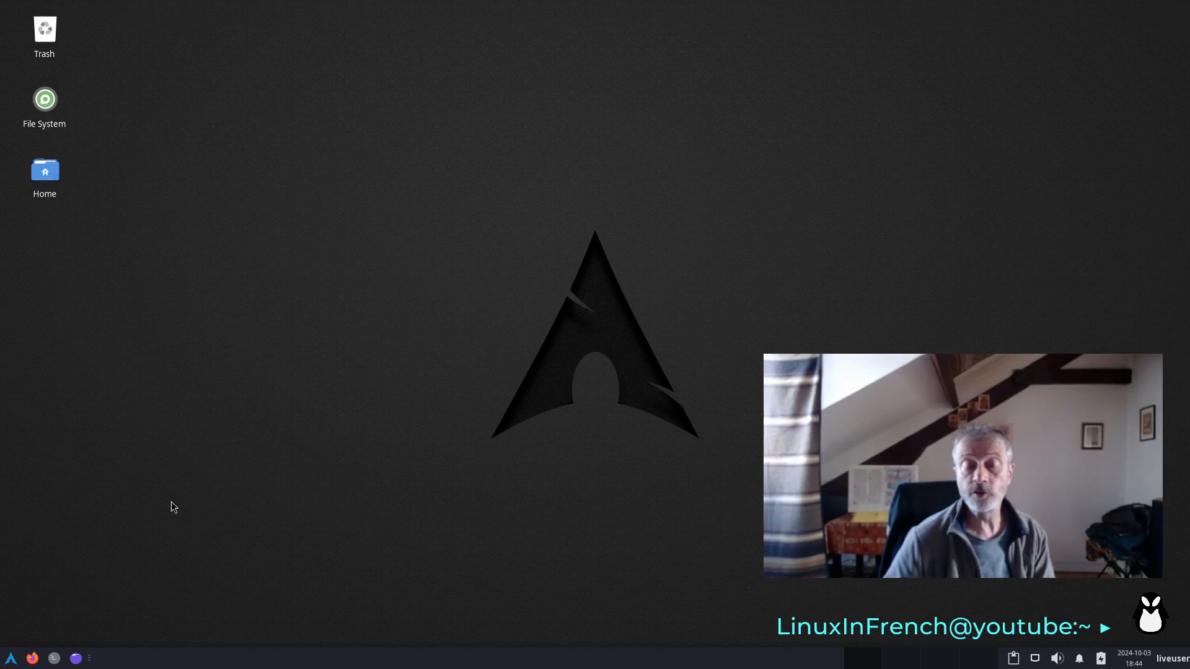
pyautogui.click(11, 659)
pyautogui.click(268, 354)
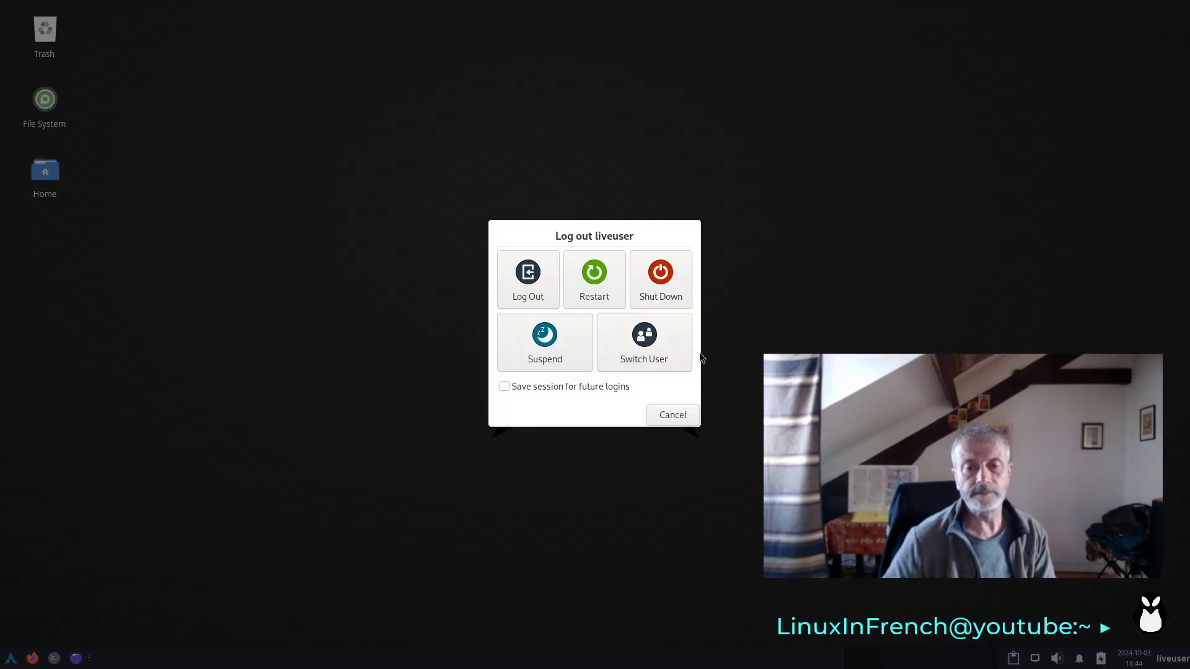
pyautogui.click(662, 282)
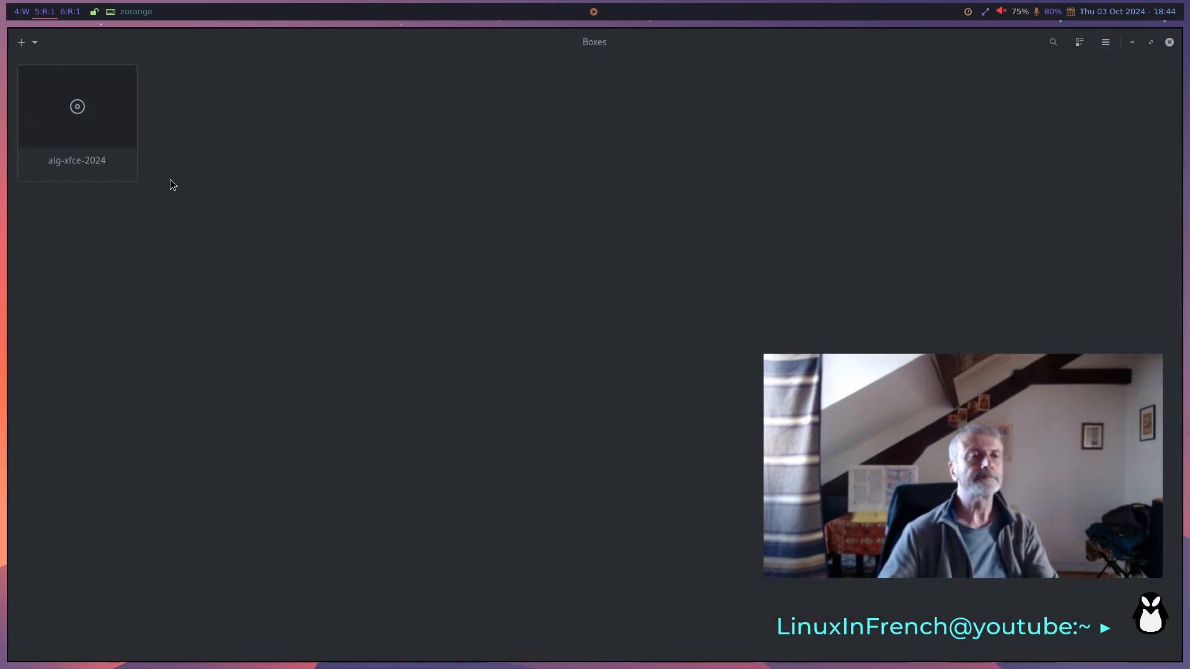
# - Start the alg-xfce-2024 virtual machine in full screen and boot the Arch Linux entry
pyautogui.click(95, 112)
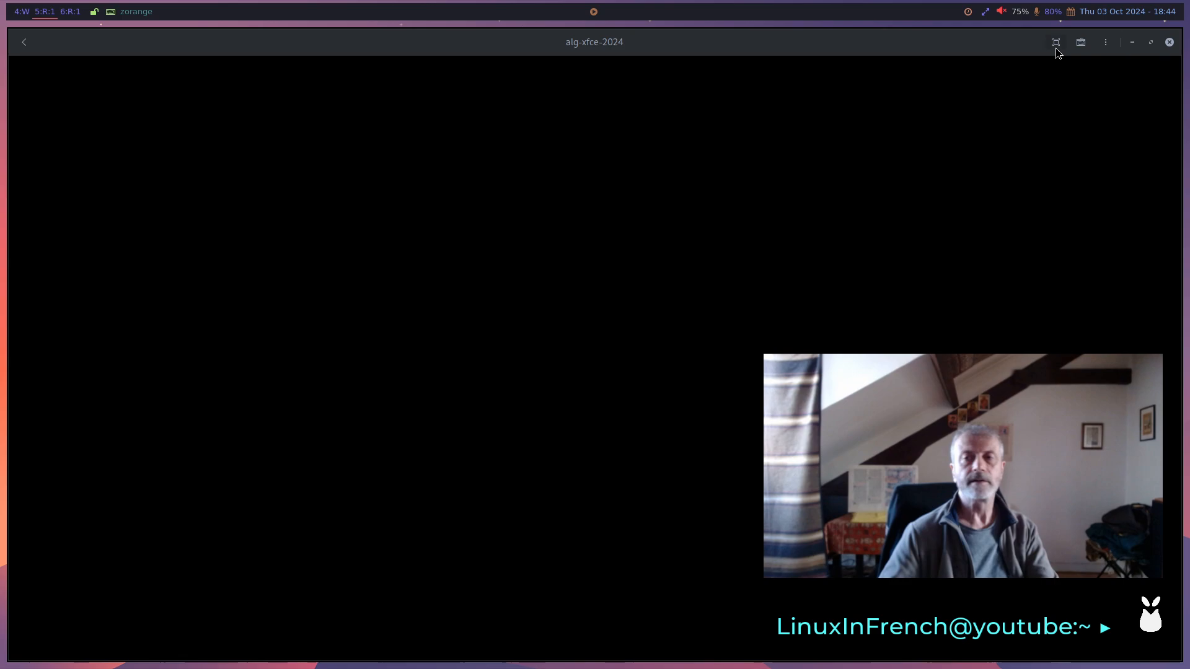
pyautogui.click(1056, 42)
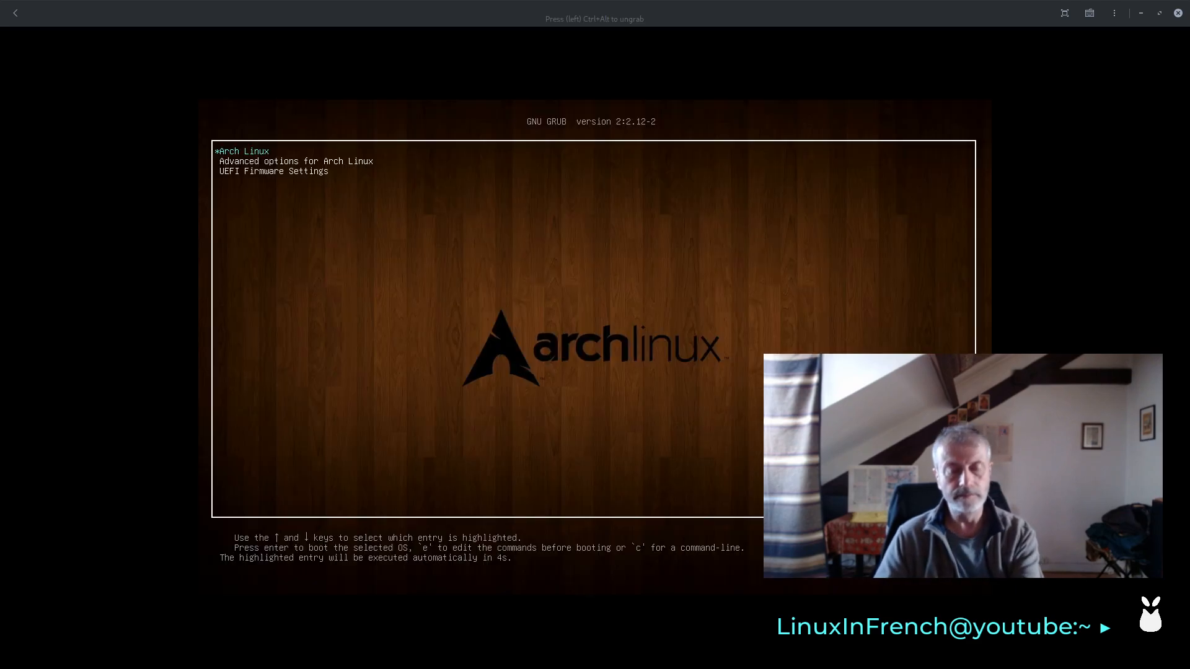
pyautogui.press('Return')
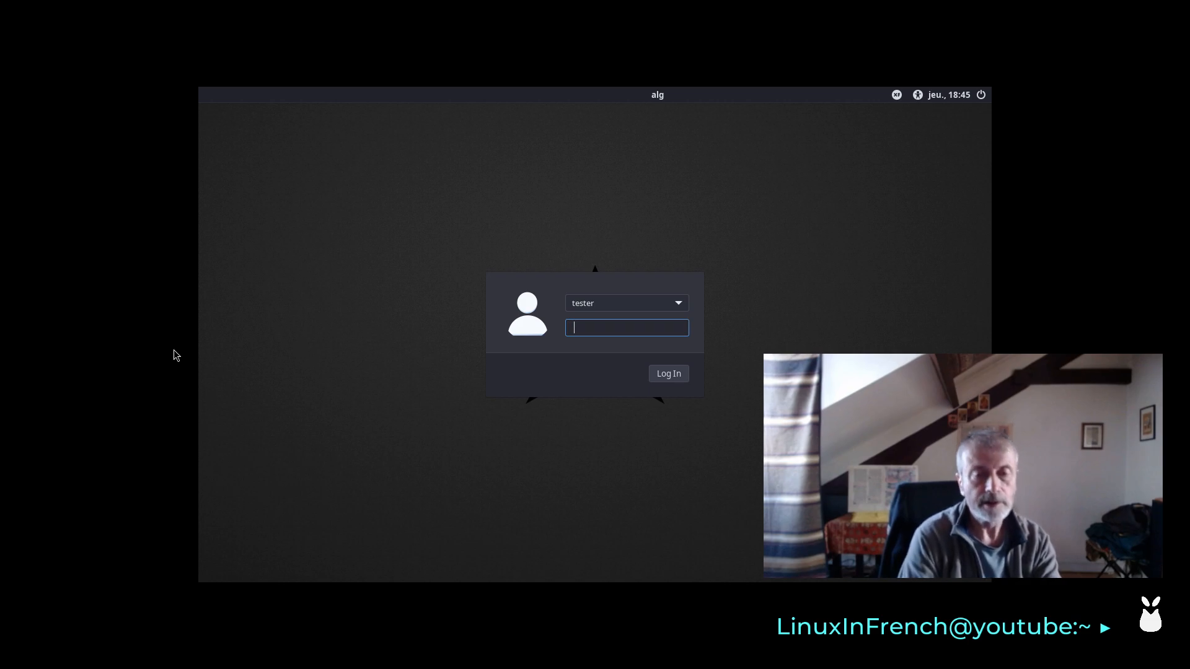
# - Log in as tester with the account password and move the Welcome window toward the desktop's upper-left corner
pyautogui.write('test')
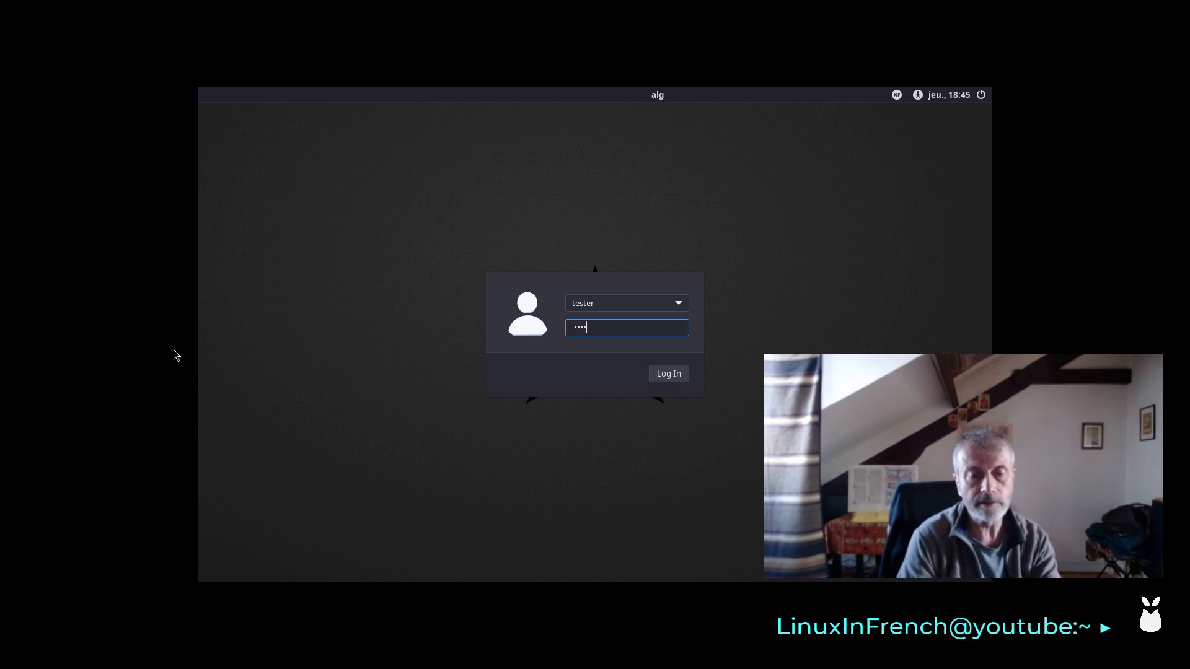
pyautogui.press('Return')
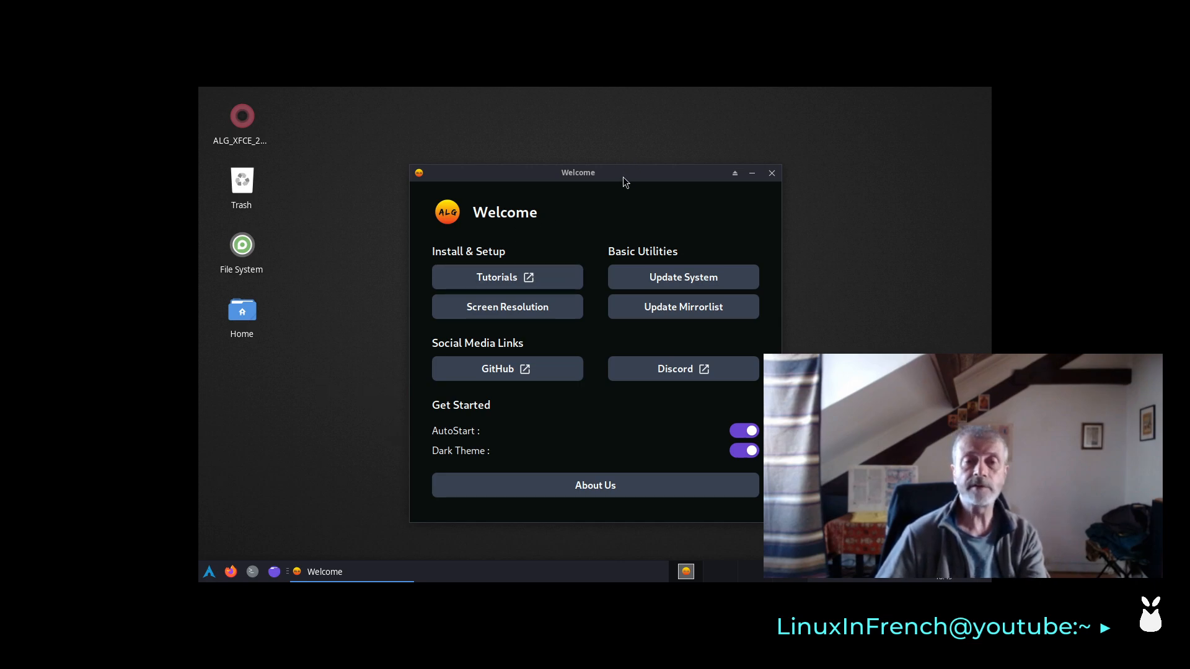
pyautogui.moveTo(623, 180); pyautogui.dragTo(432, 118)
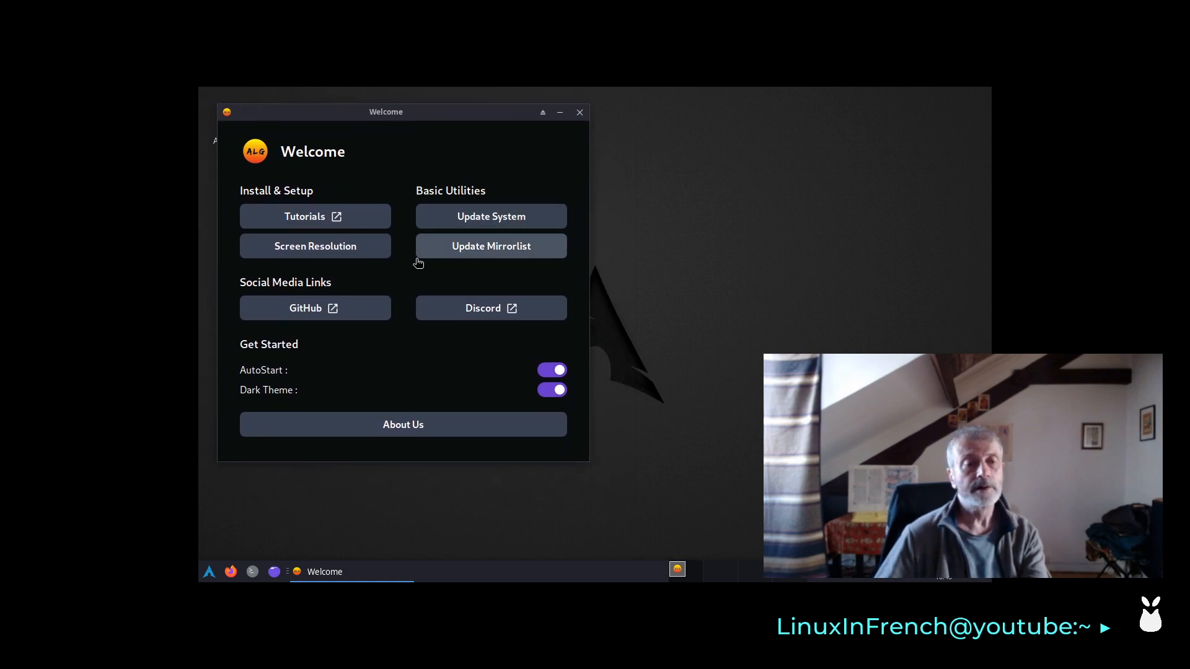
# - Set the installed system's display resolution to 1920x1080, keep the configuration, and move the Welcome window off the desktop icons
pyautogui.click(207, 573)
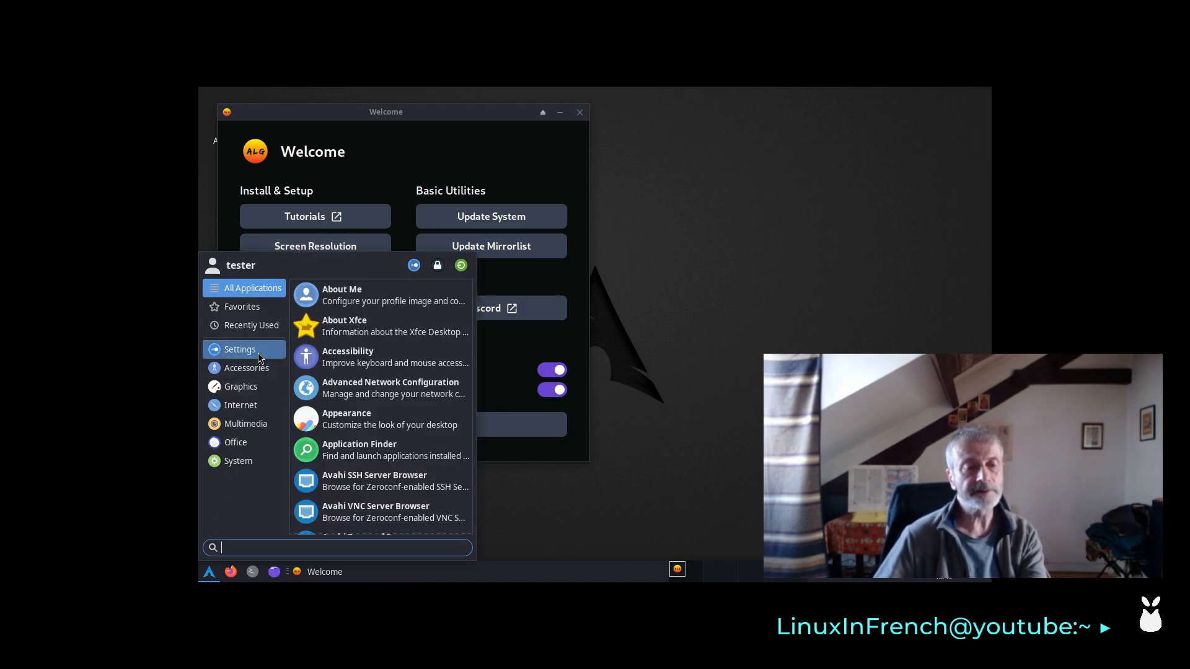
pyautogui.click(239, 349)
pyautogui.scroll(-3, 366, 376)
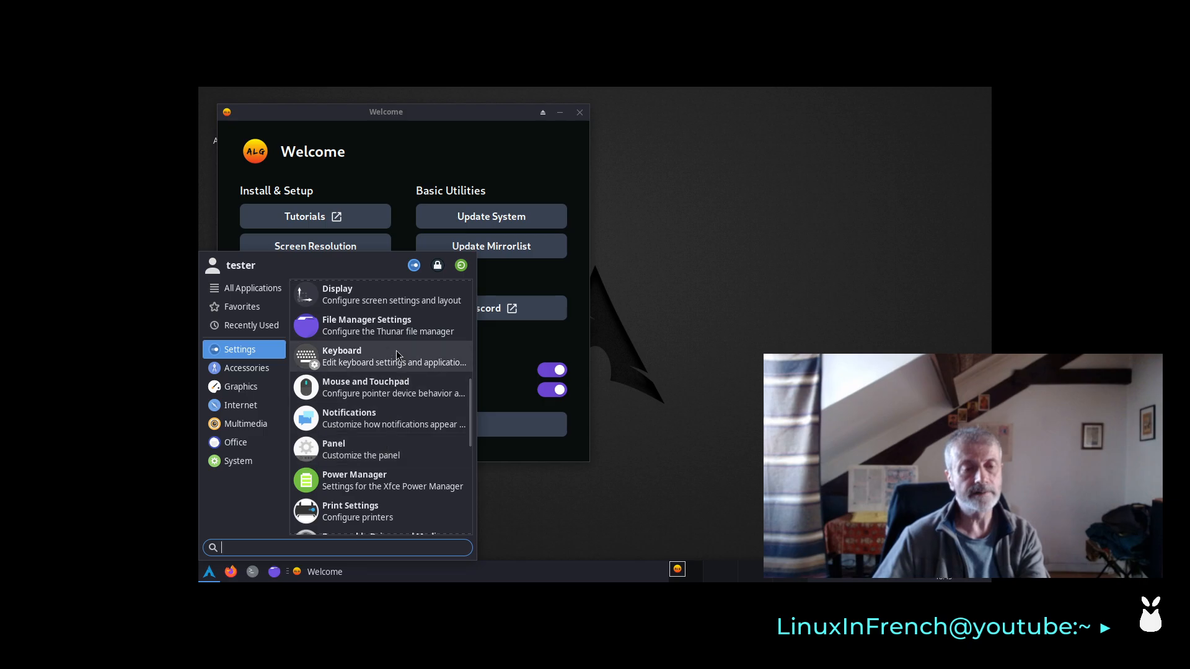
pyautogui.click(384, 295)
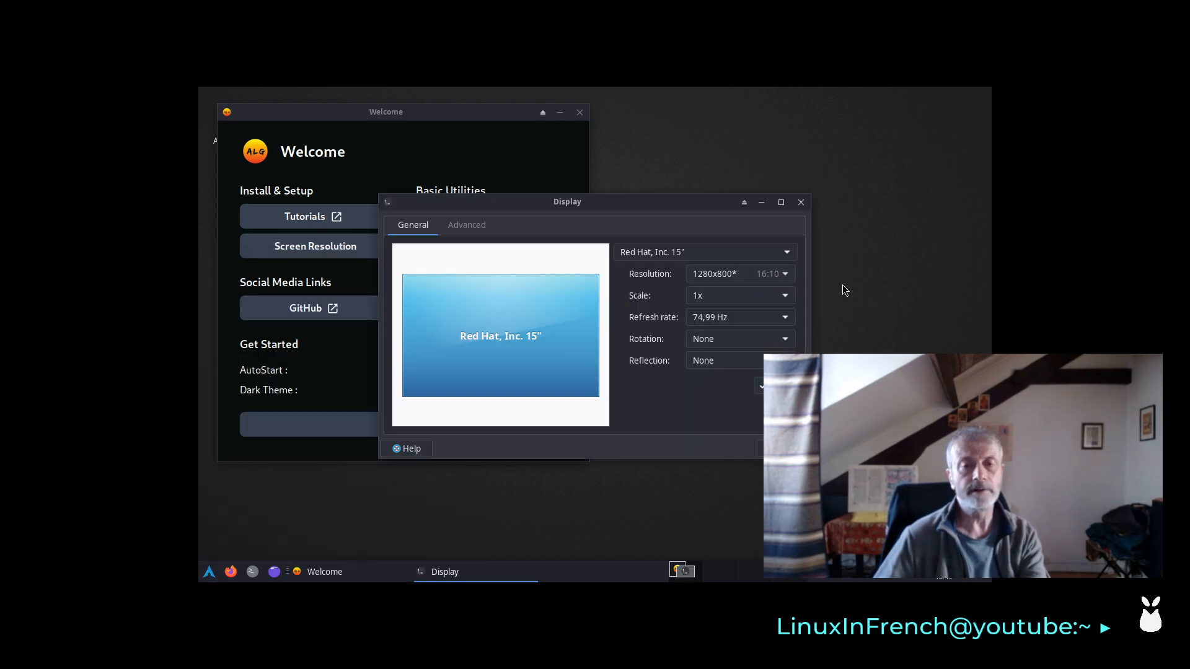
pyautogui.click(740, 280)
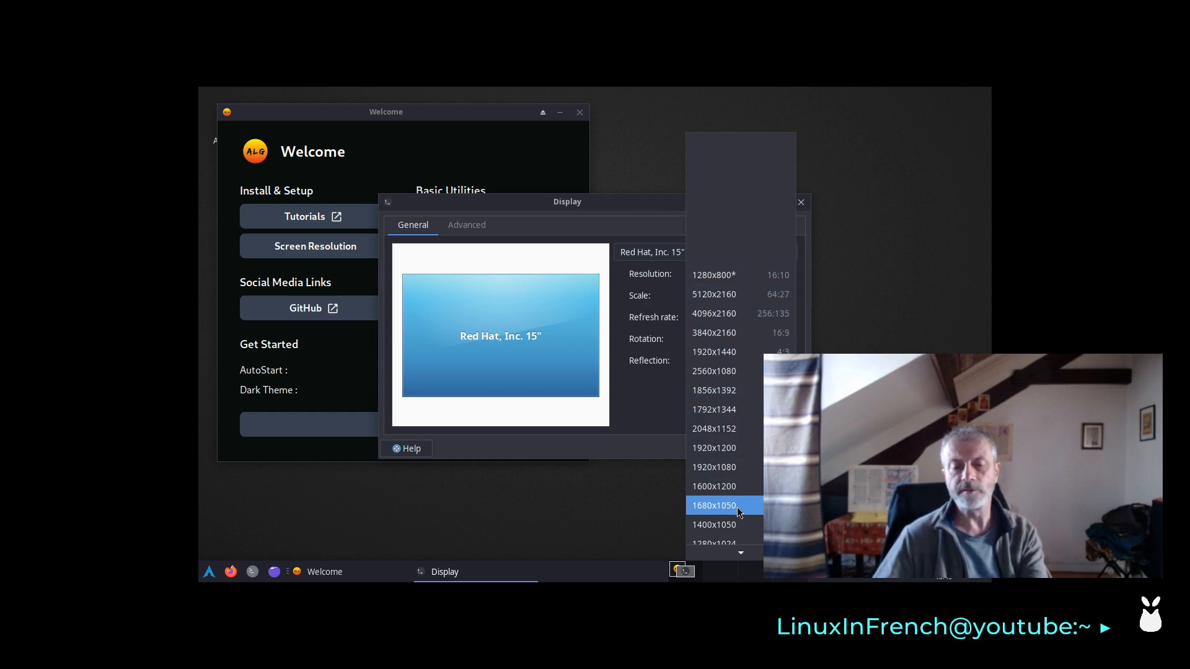
pyautogui.click(737, 469)
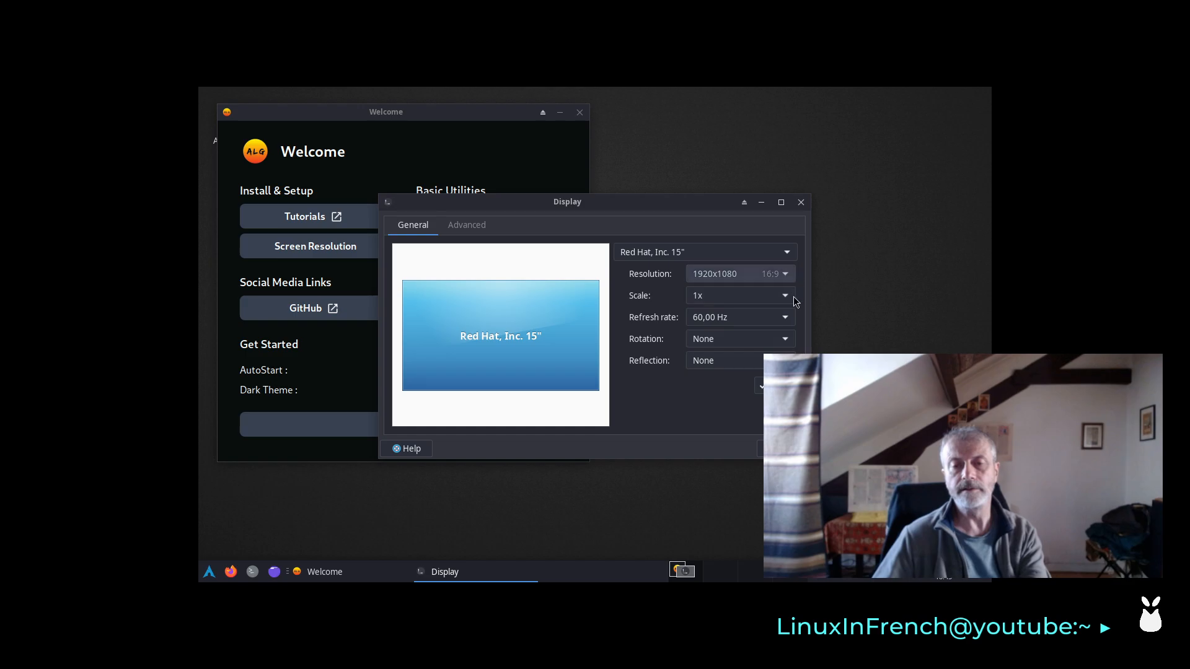
pyautogui.click(776, 385)
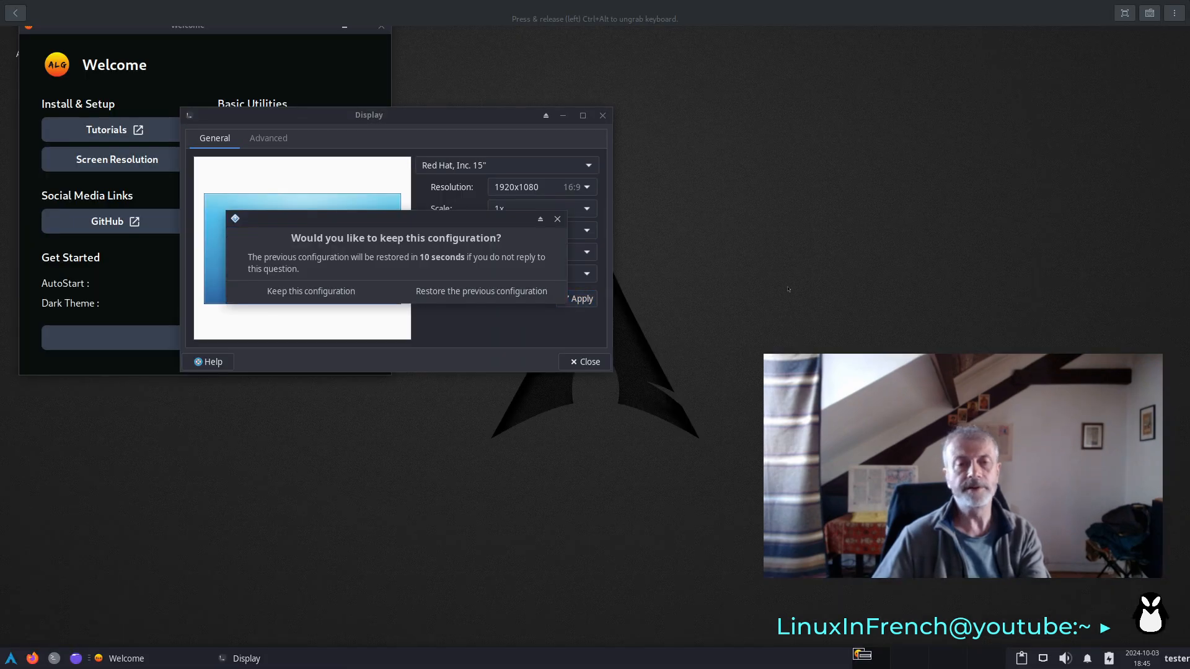
pyautogui.click(310, 292)
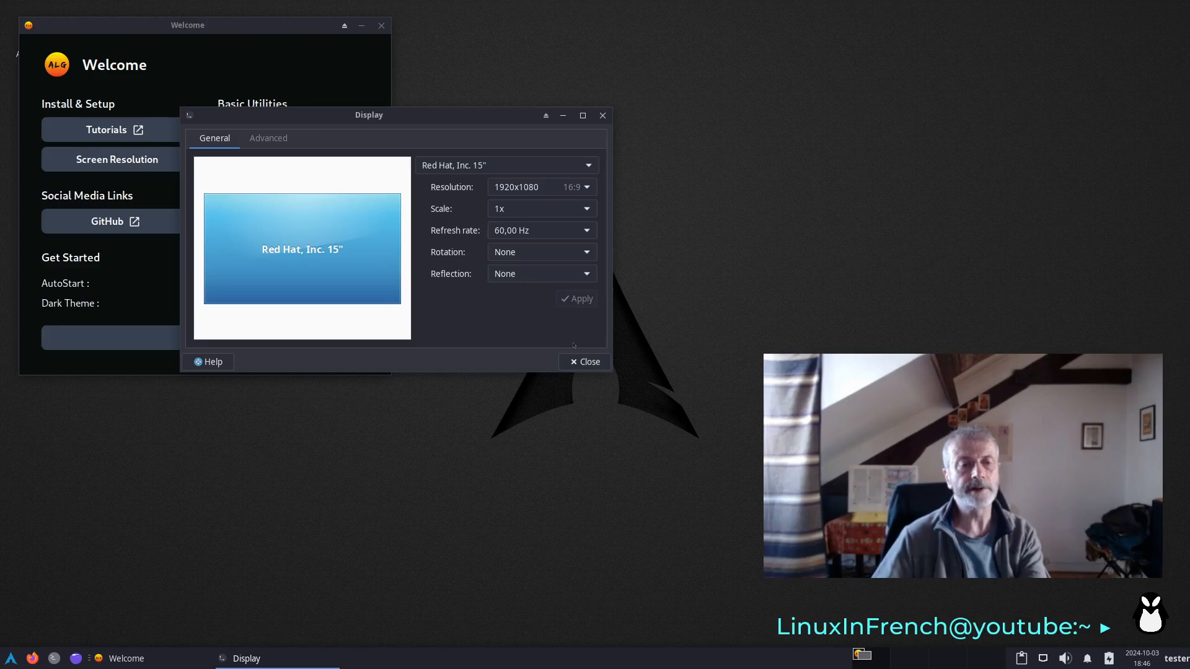
pyautogui.click(583, 362)
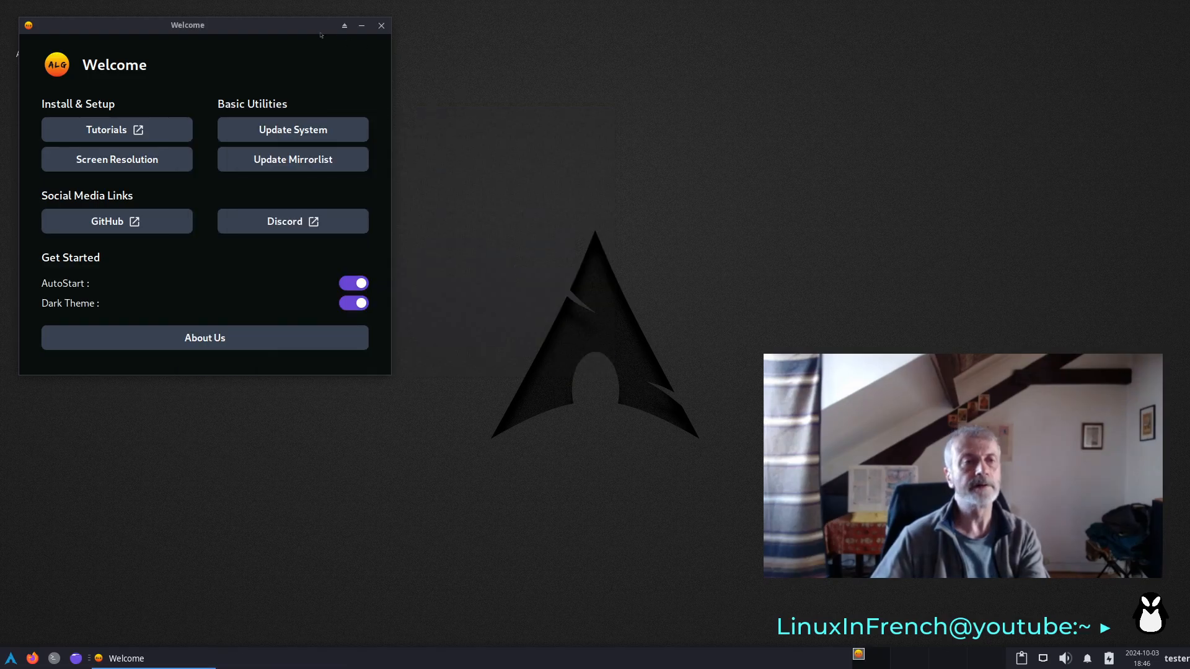
pyautogui.moveTo(309, 31); pyautogui.dragTo(454, 65)
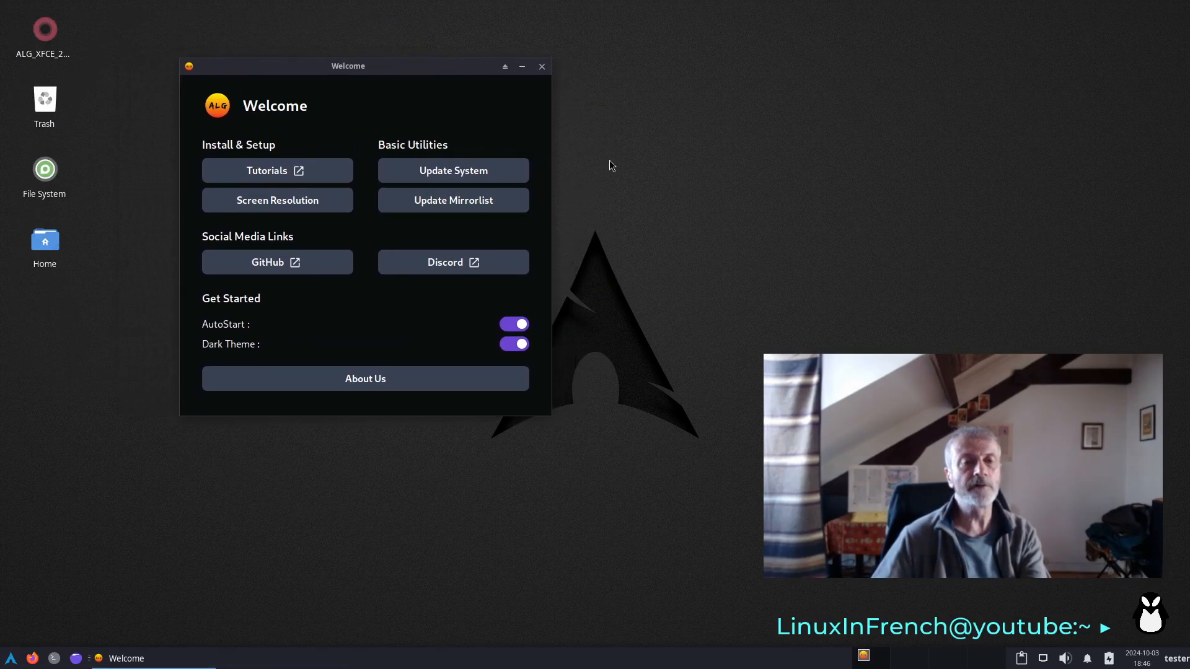
# - Update the mirrorlist with France over HTTPS and a maximum of 10 fresh mirrors, authenticating with the account password, and return to the Welcome overview
pyautogui.click(474, 213)
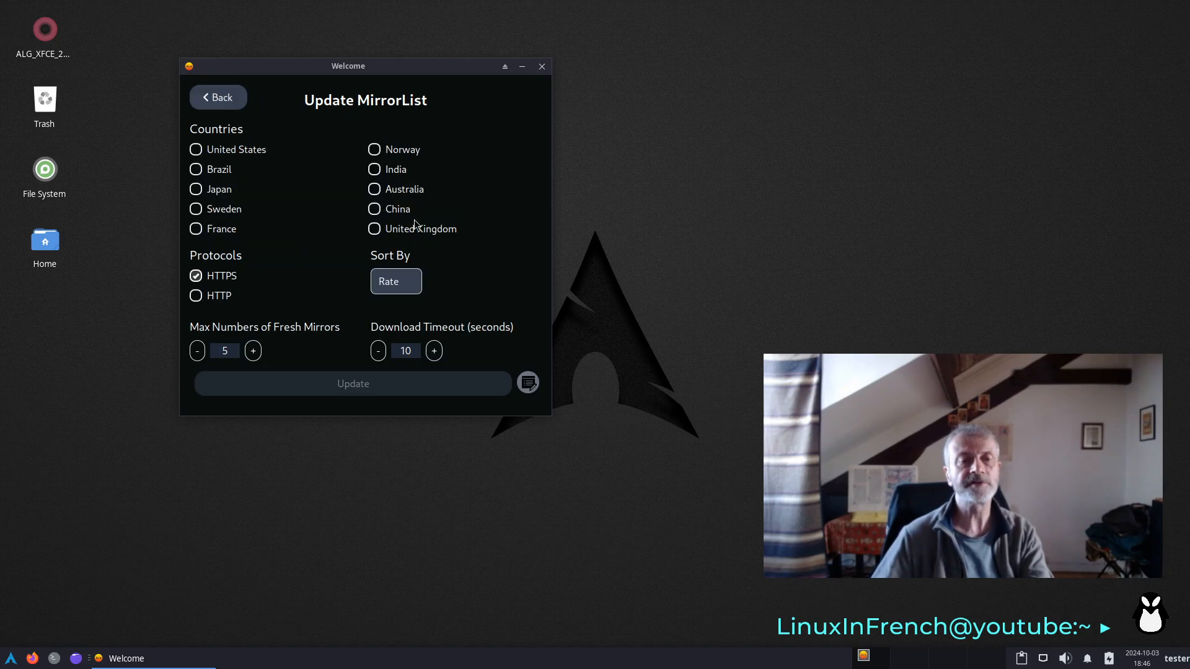
pyautogui.click(198, 232)
pyautogui.click(254, 351)
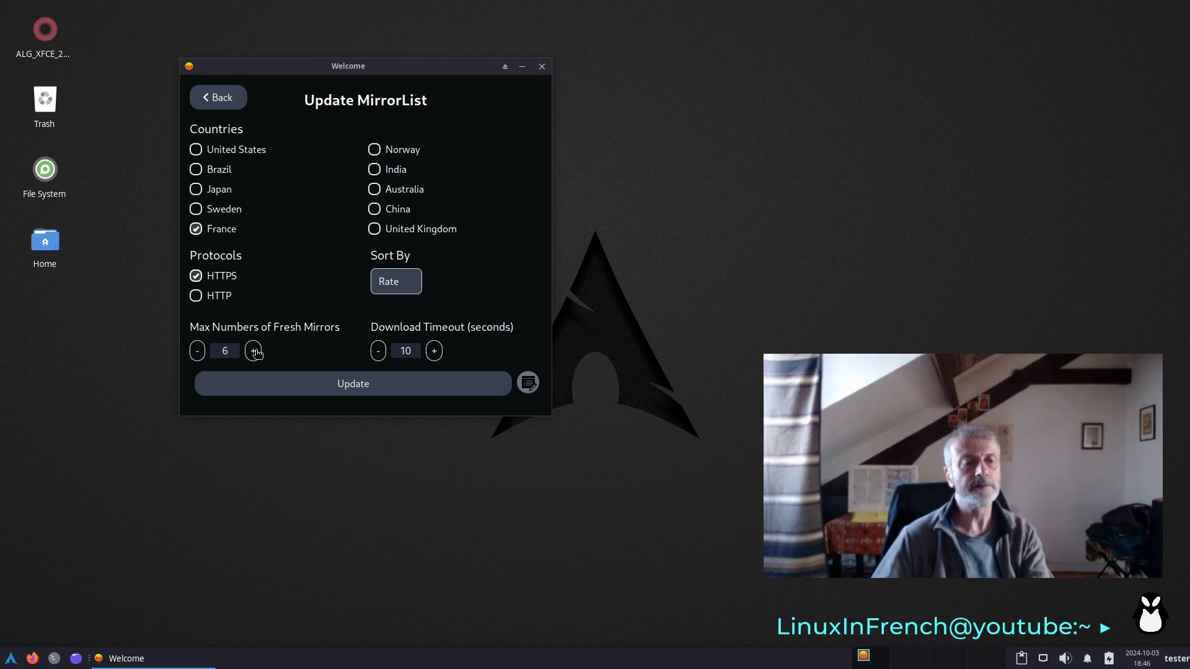
pyautogui.click(254, 351)
pyautogui.click(253, 351)
pyautogui.click(253, 351)
pyautogui.click(253, 352)
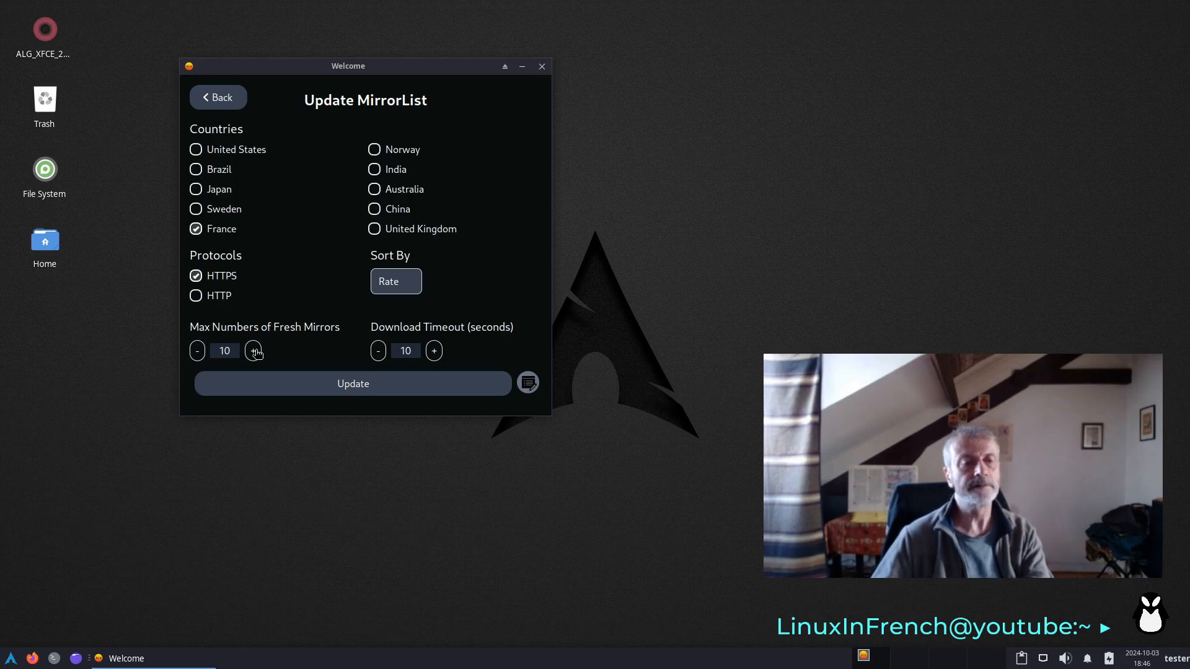
pyautogui.click(420, 391)
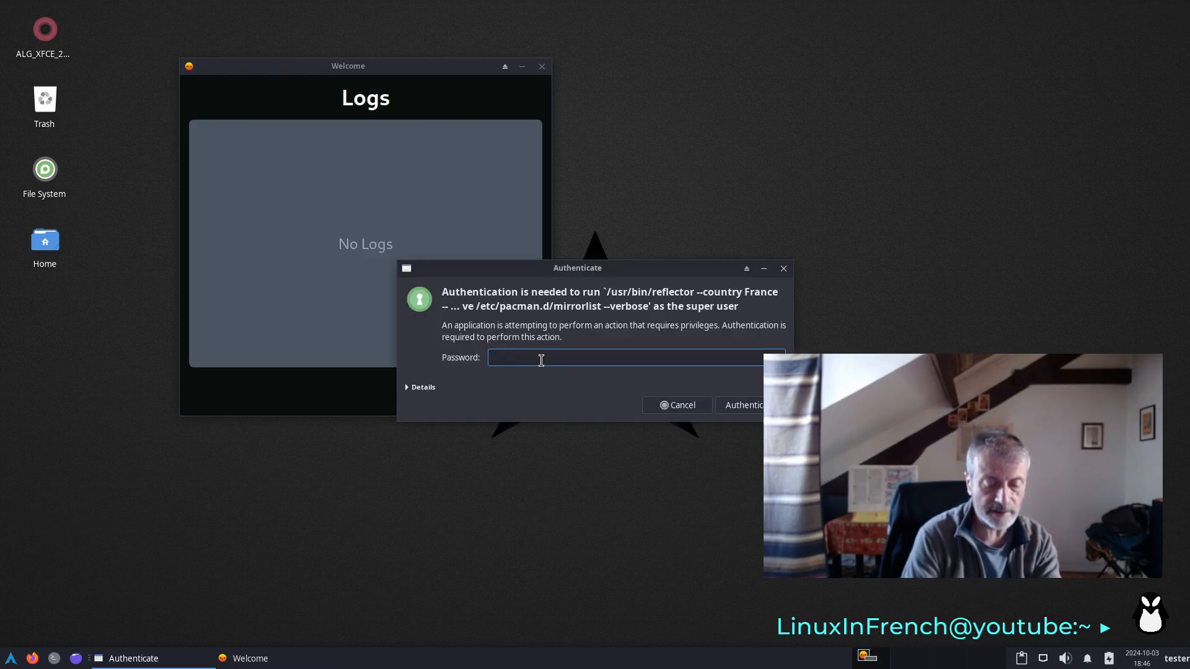
pyautogui.write('test')
pyautogui.press('Return')
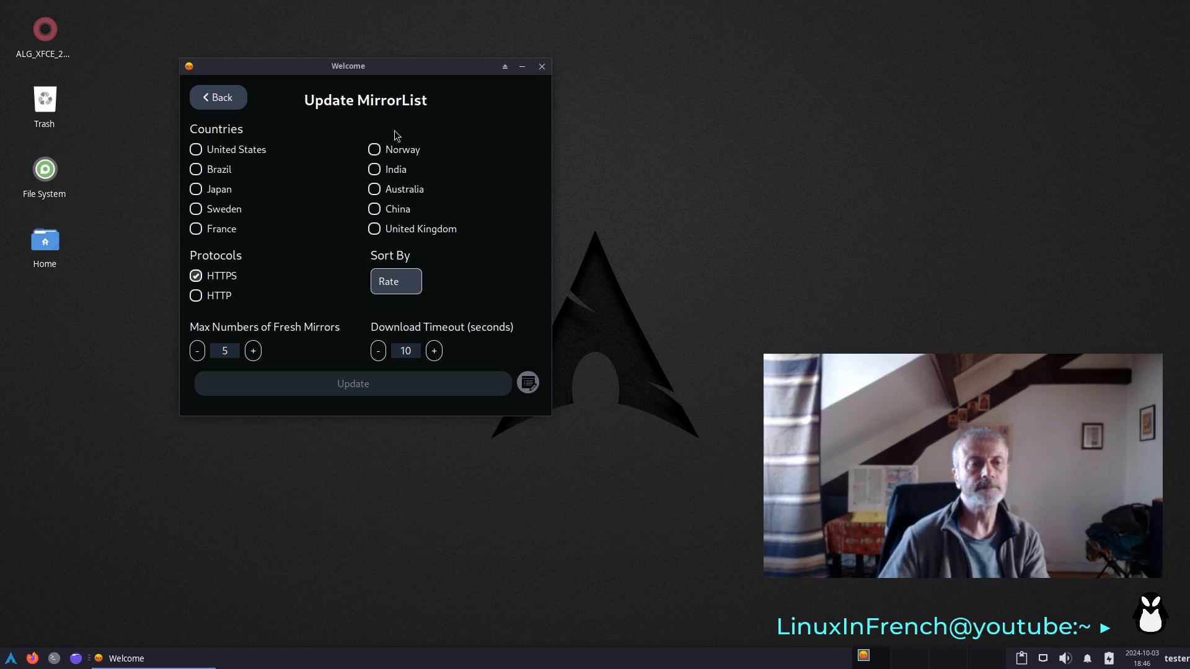
pyautogui.click(224, 98)
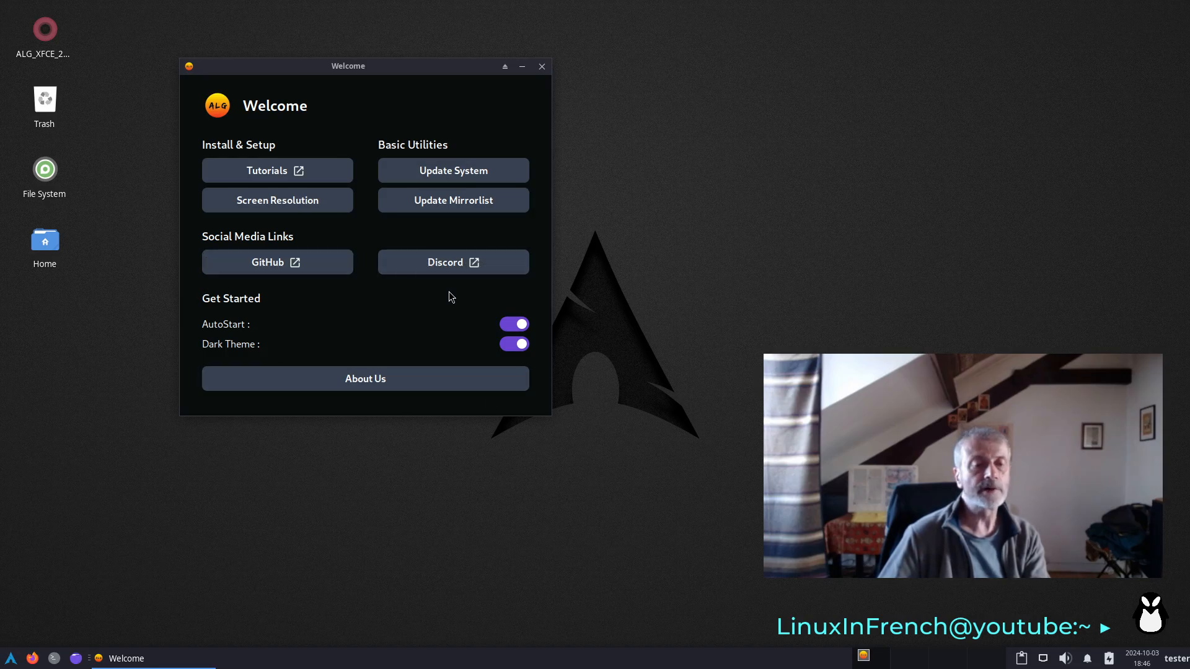
# - Turn off AutoStart for the Welcome app, authenticate with the account password, and close the Welcome window
pyautogui.click(518, 331)
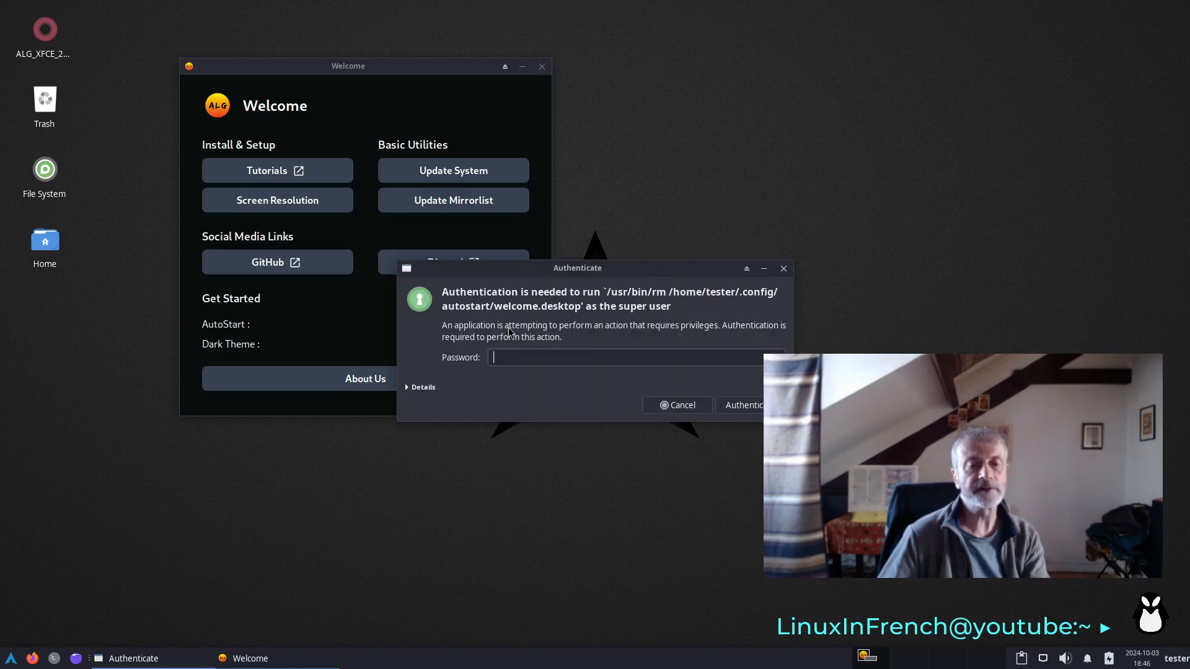
pyautogui.write('***')
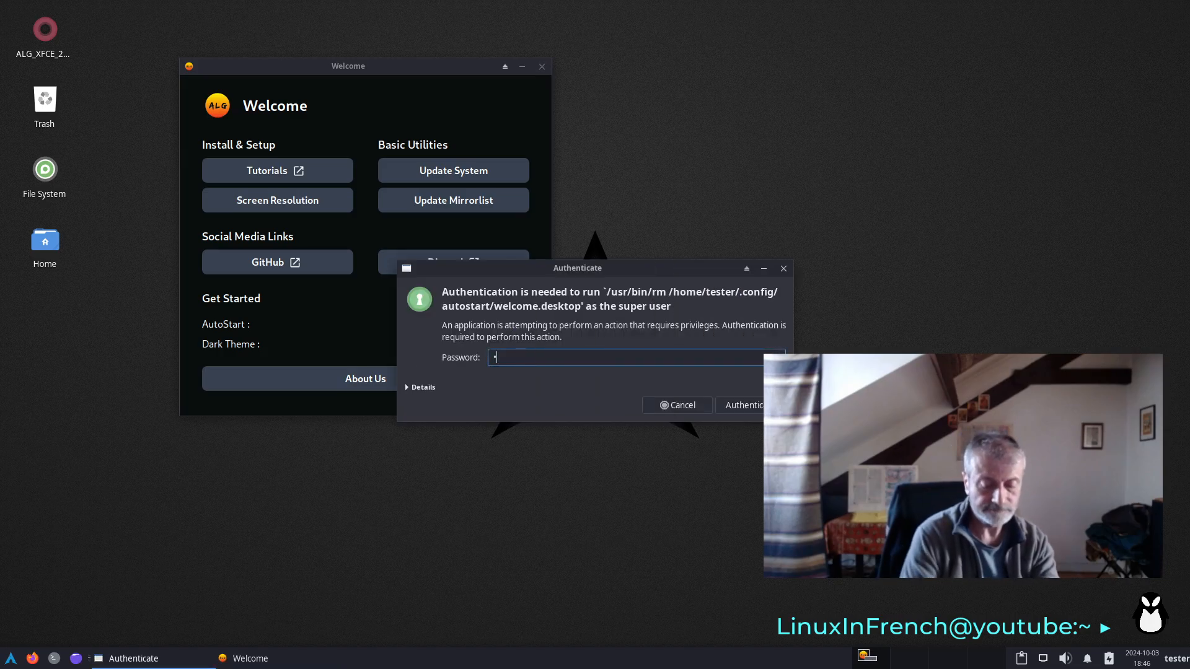
pyautogui.press('Return')
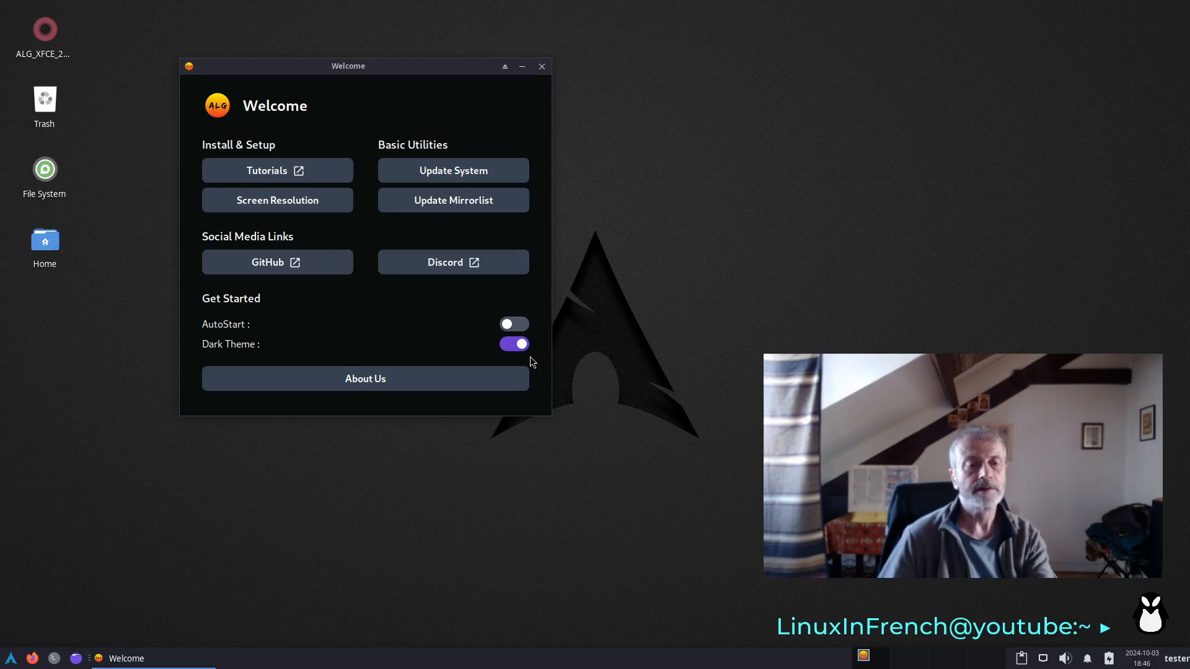
pyautogui.click(543, 67)
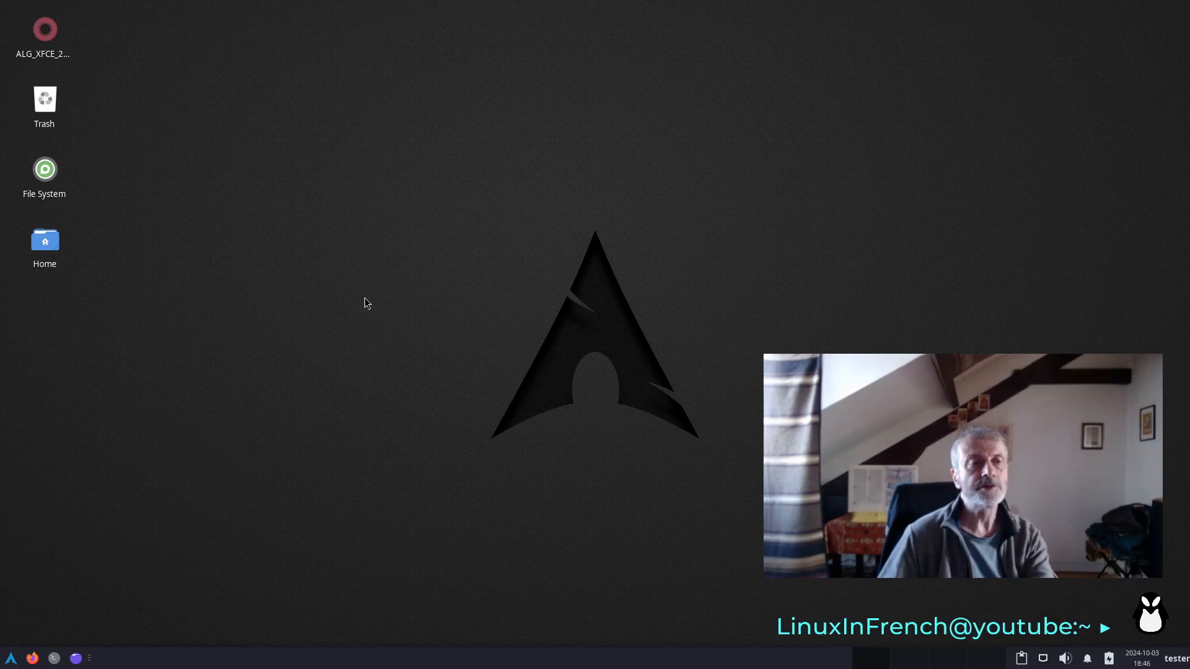
# - Open a terminal, enlarge its text by three zoom levels, and move its window slightly down from the desktop's upper edge
pyautogui.click(54, 658)
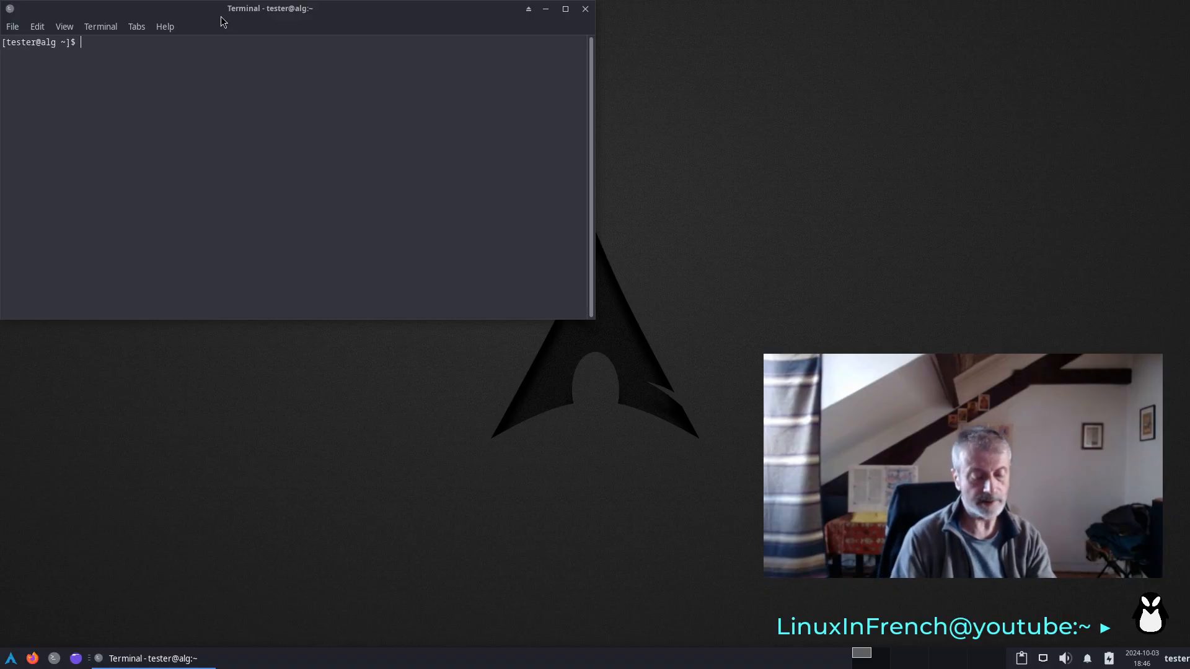
pyautogui.hotkey('ctrl', '+')
pyautogui.hotkey('ctrl', '+')
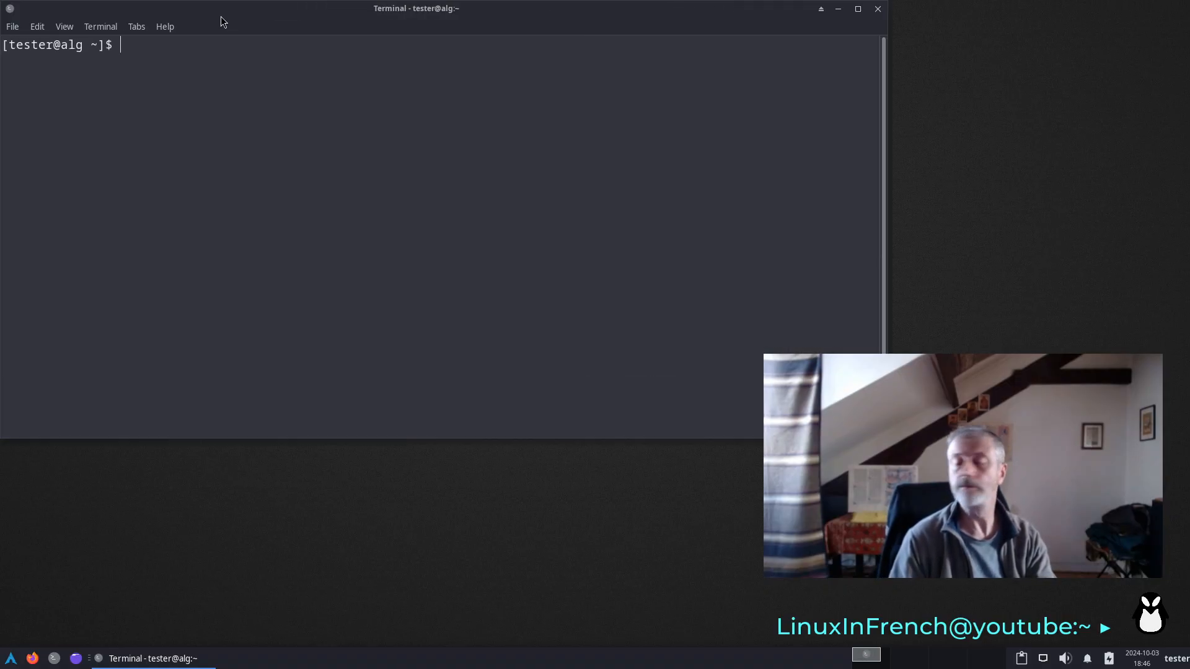
pyautogui.hotkey('ctrl', '+')
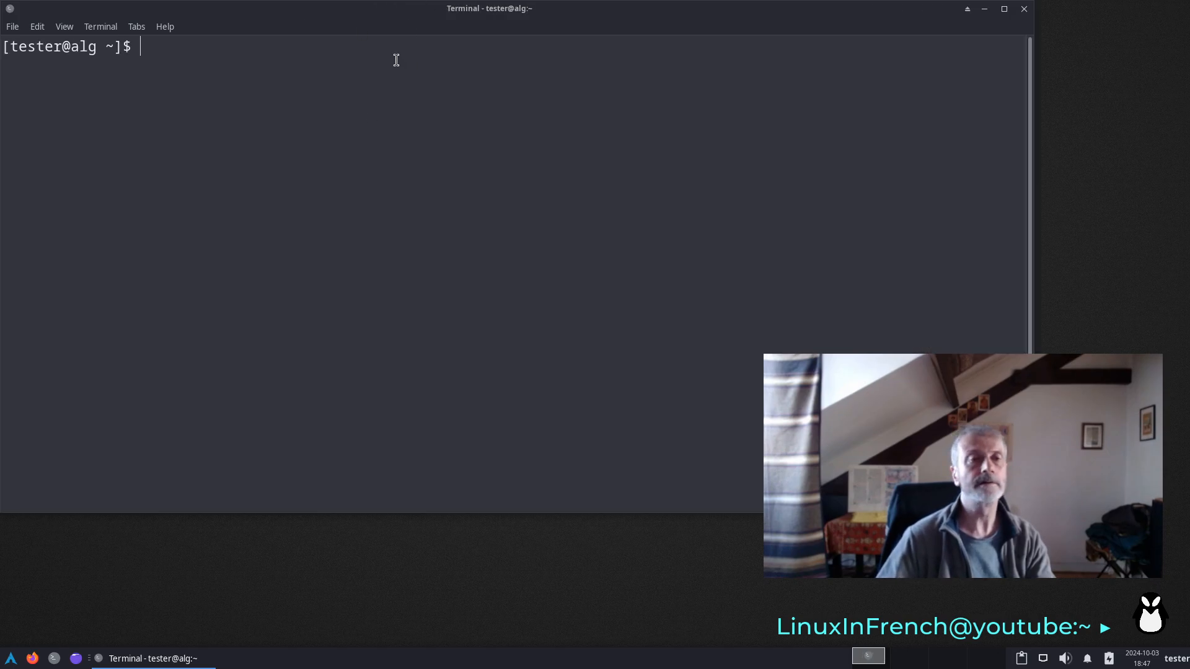
pyautogui.moveTo(388, 19); pyautogui.dragTo(391, 61)
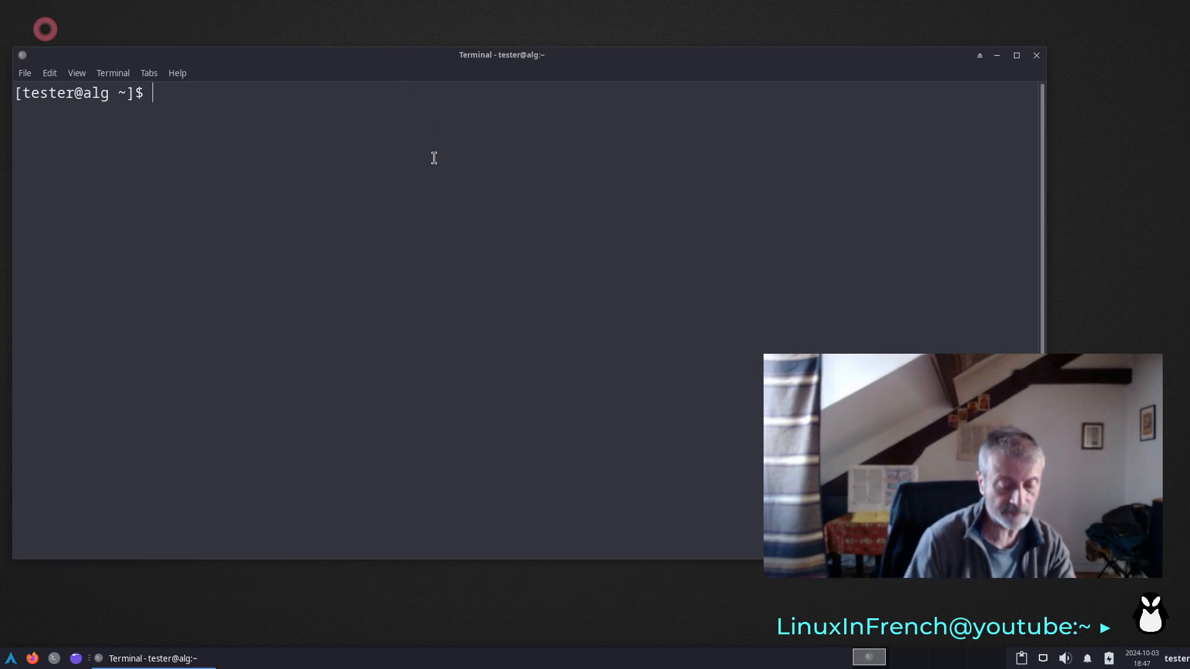
# - Initialize the pacman keyring with sudo pacman-key --init, entering the account password for sudo
pyautogui.write('sudo')
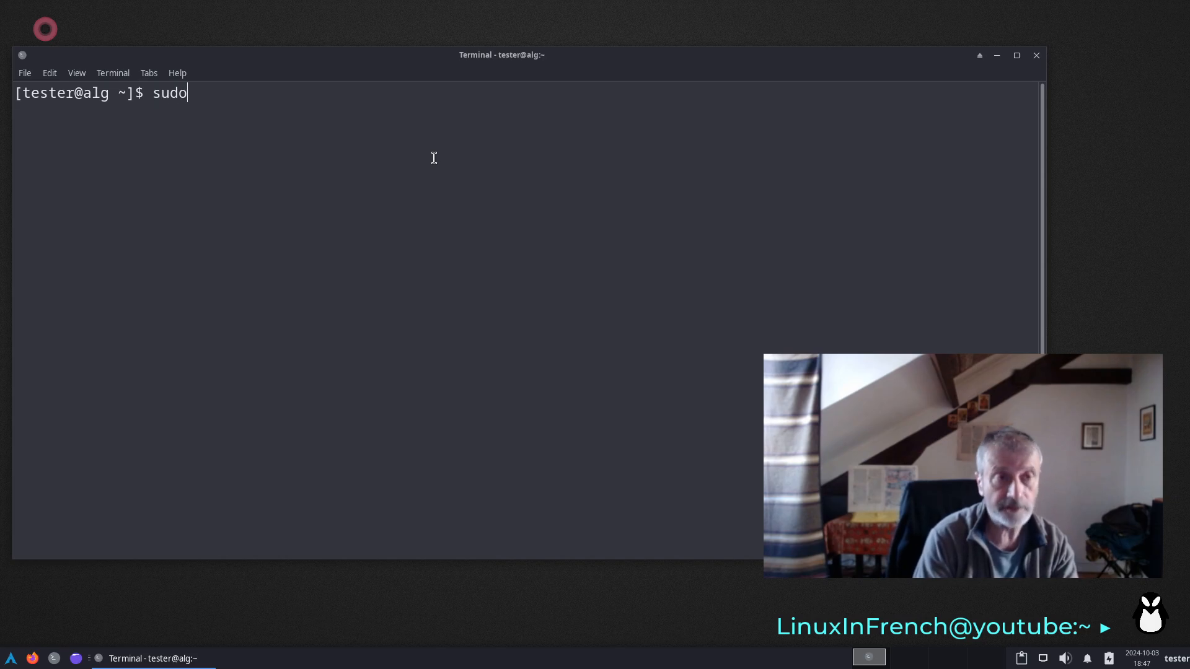
pyautogui.write(' pa')
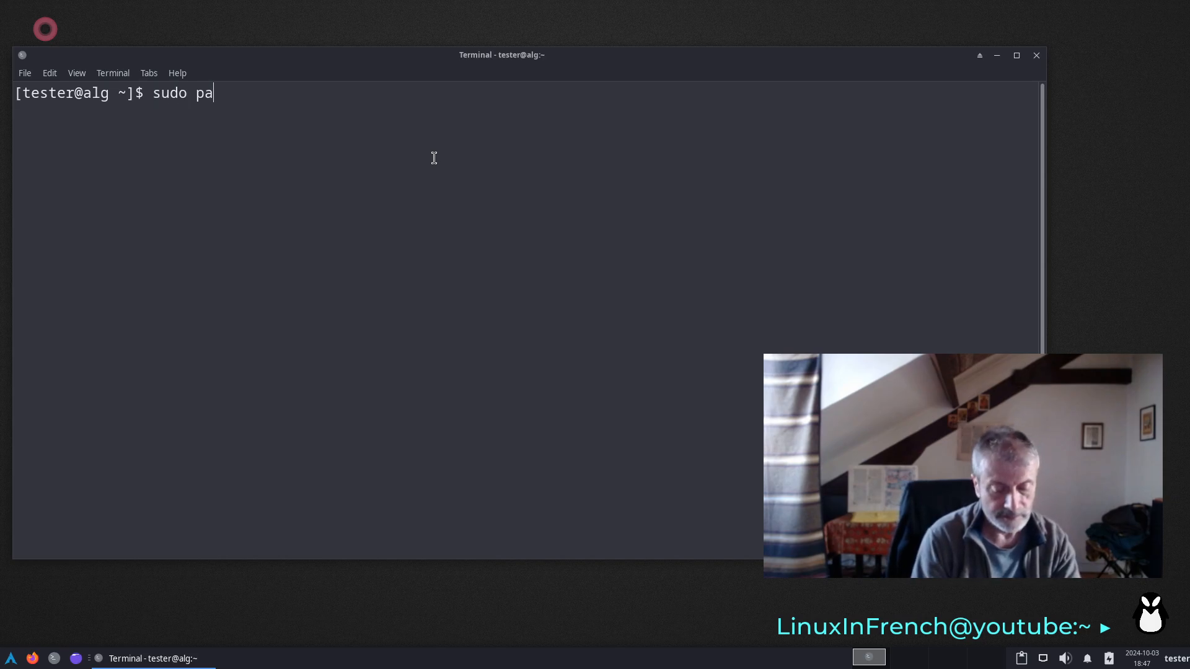
pyautogui.write('cman-')
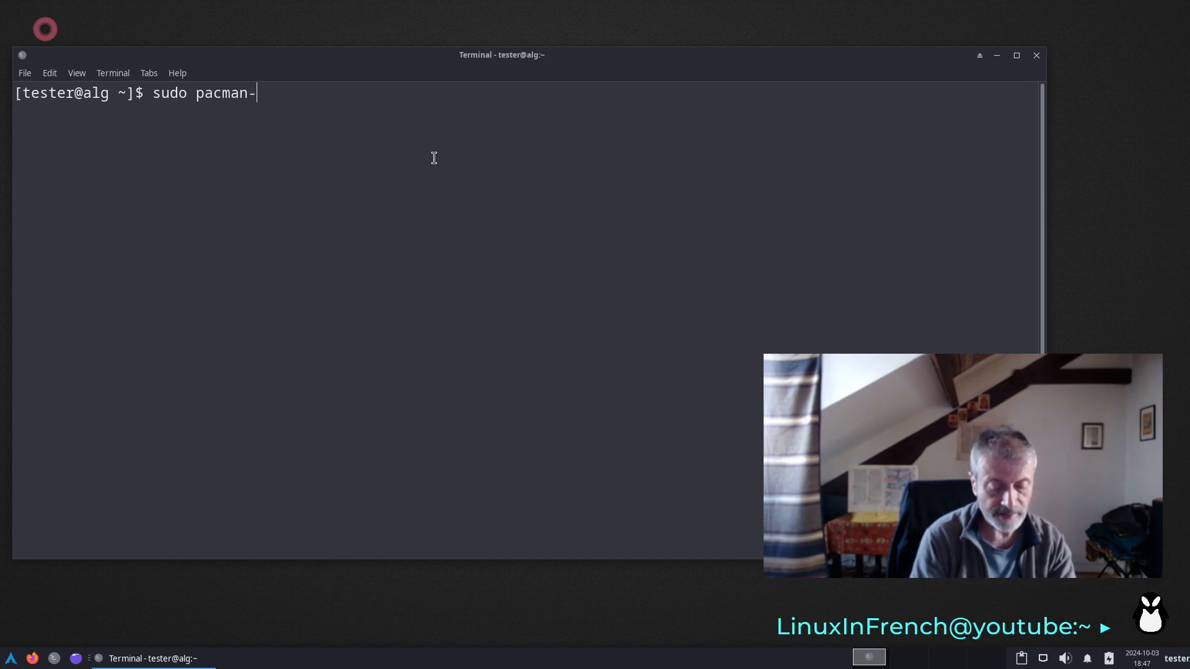
pyautogui.write('key')
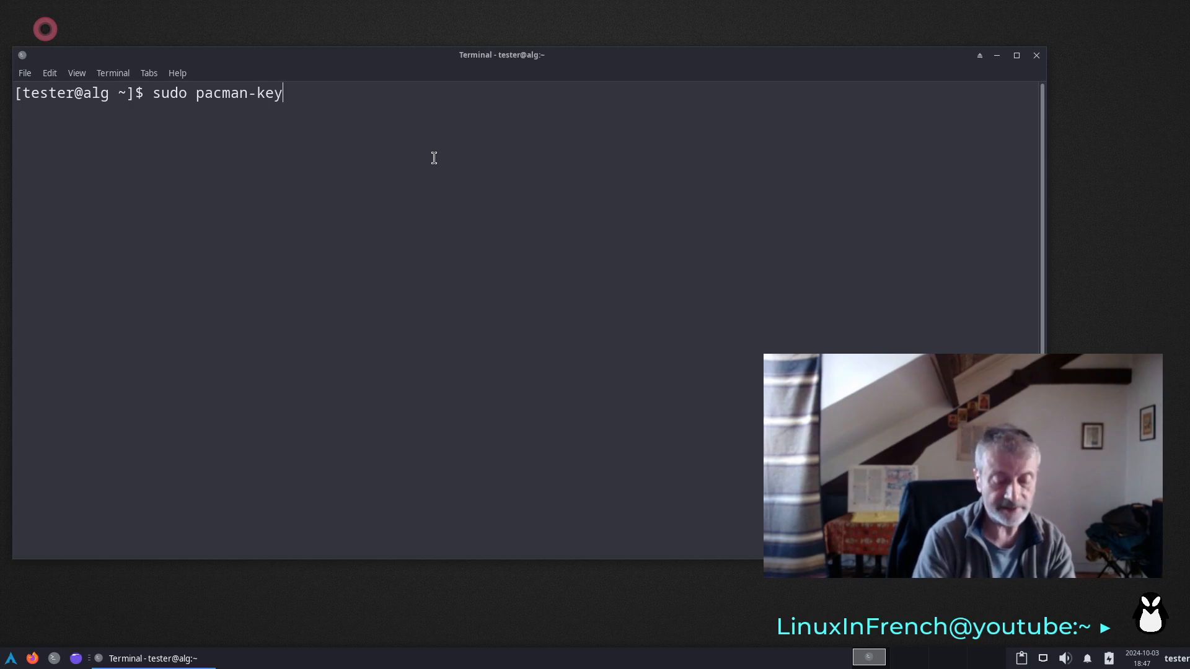
pyautogui.write(' --init')
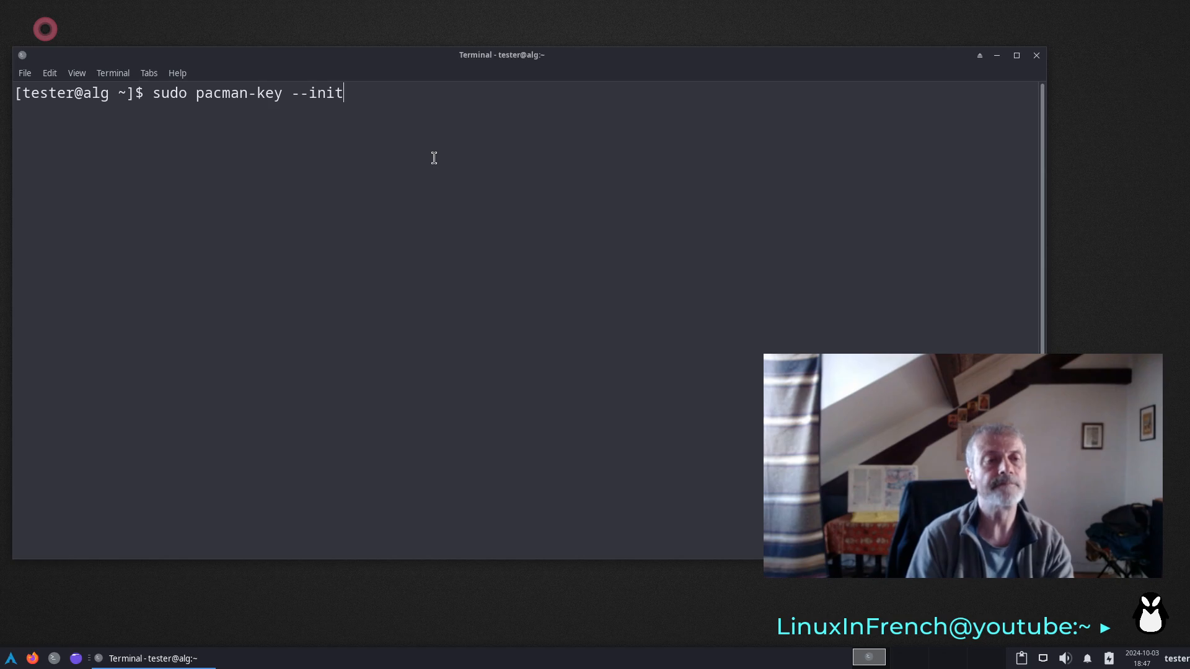
pyautogui.press('Return')
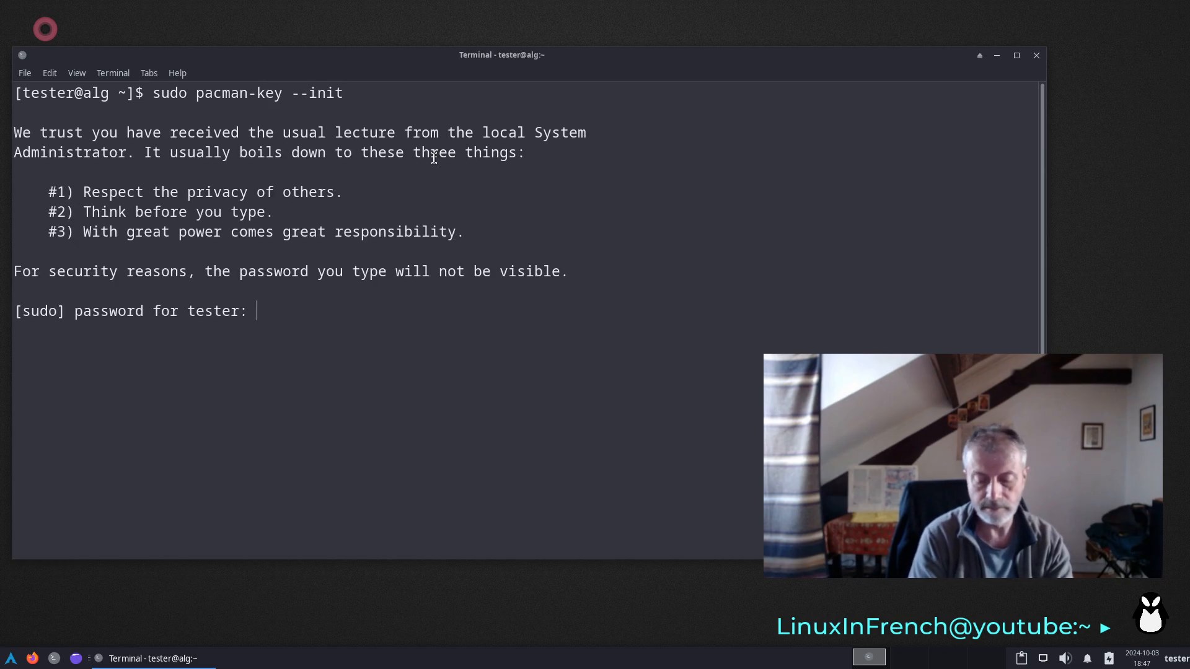
pyautogui.press('Return')
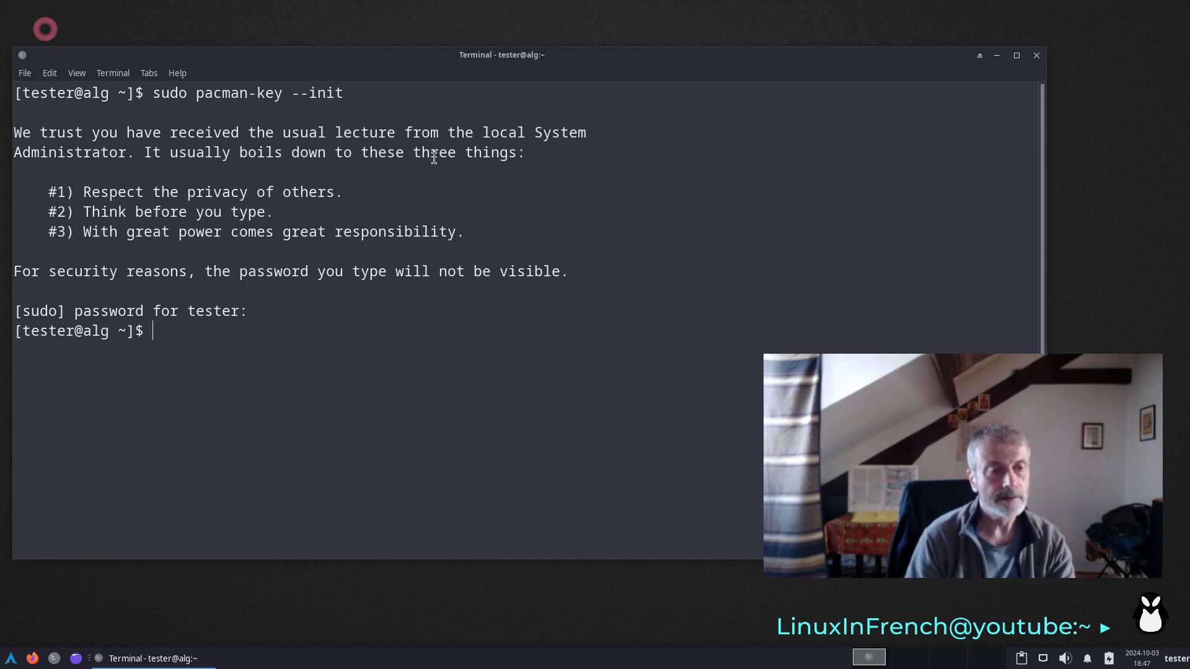
# - Populate the pacman keyring with the Arch Linux keys using sudo pacman-key --populate archlinux
pyautogui.press('Up')
pyautogui.press('BackSpace')
pyautogui.press('BackSpace')
pyautogui.press('BackSpace')
pyautogui.press('BackSpace')
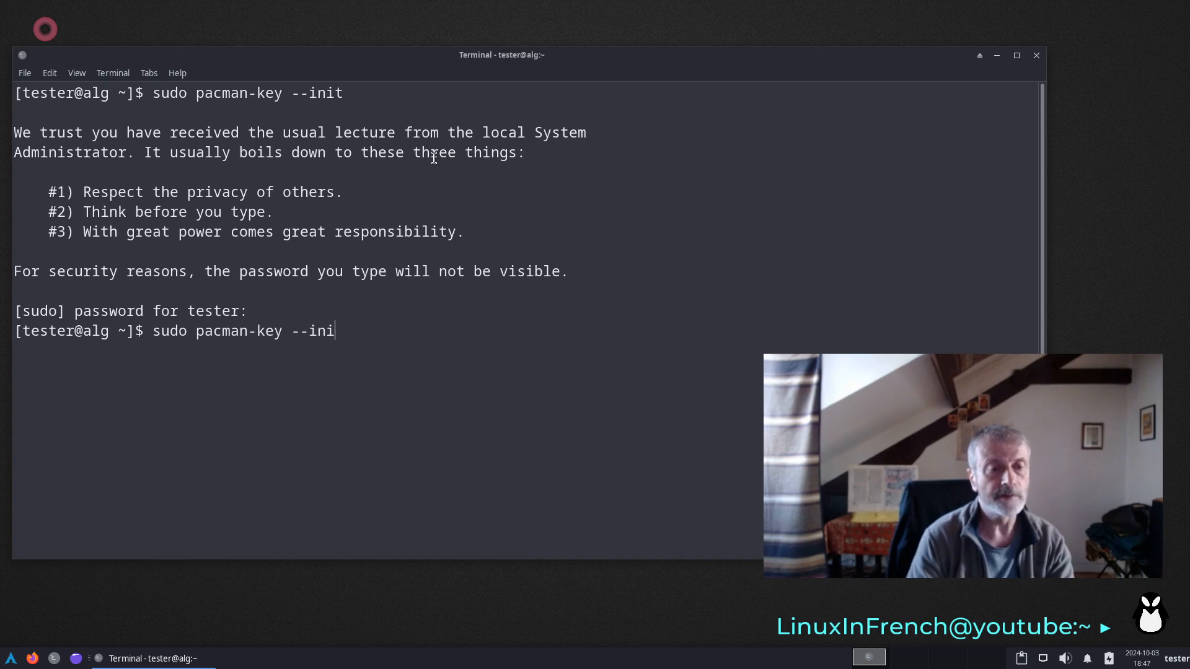
pyautogui.write('po')
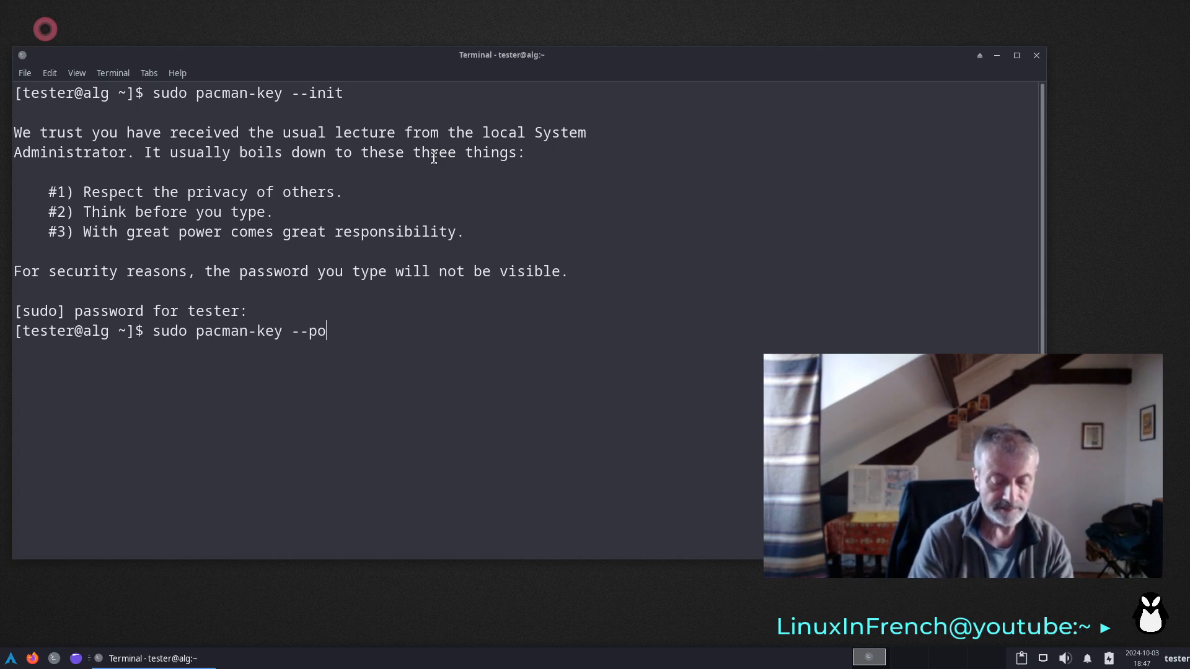
pyautogui.write('pulate ')
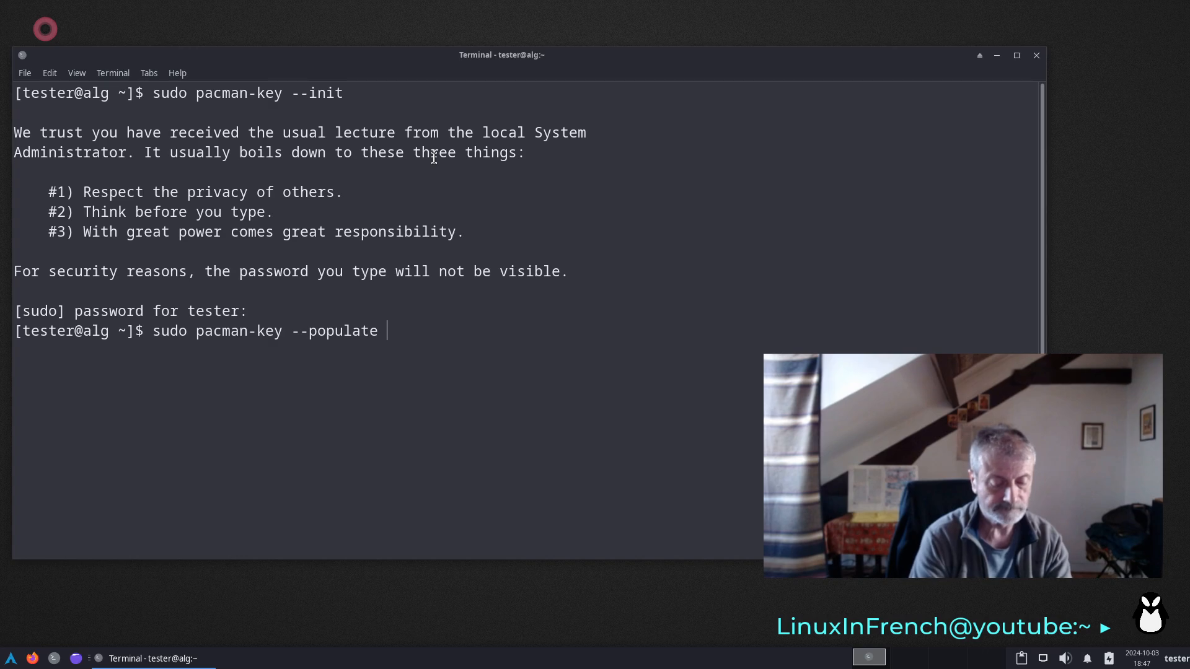
pyautogui.write('arch')
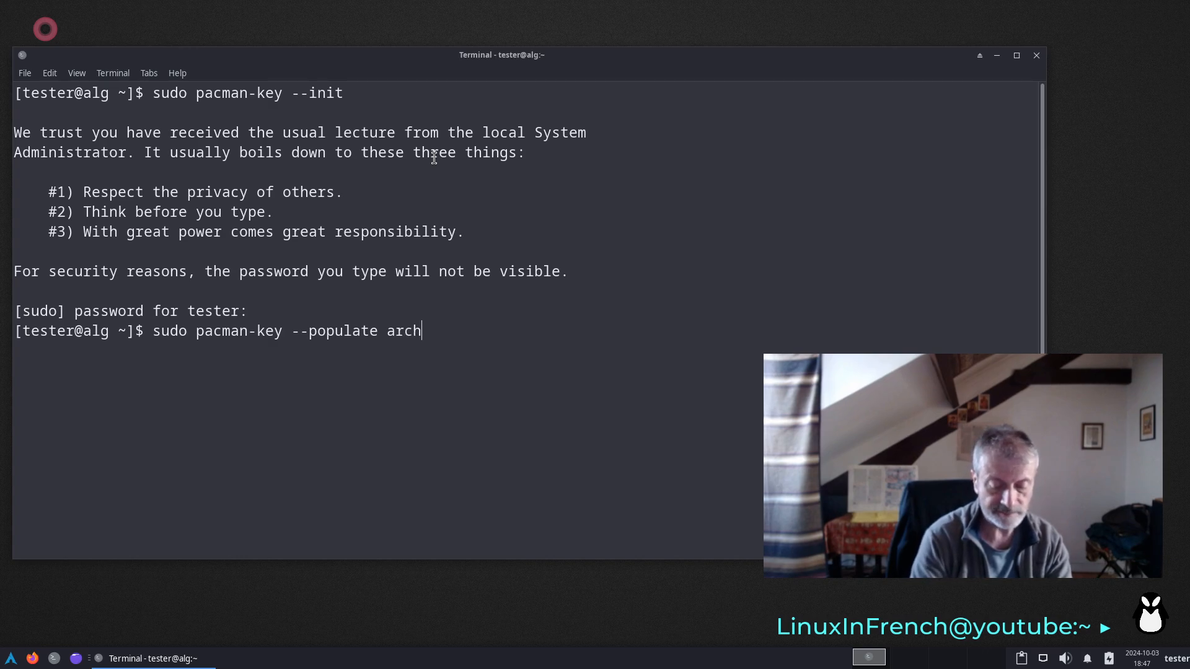
pyautogui.write('linux')
pyautogui.press('Return')
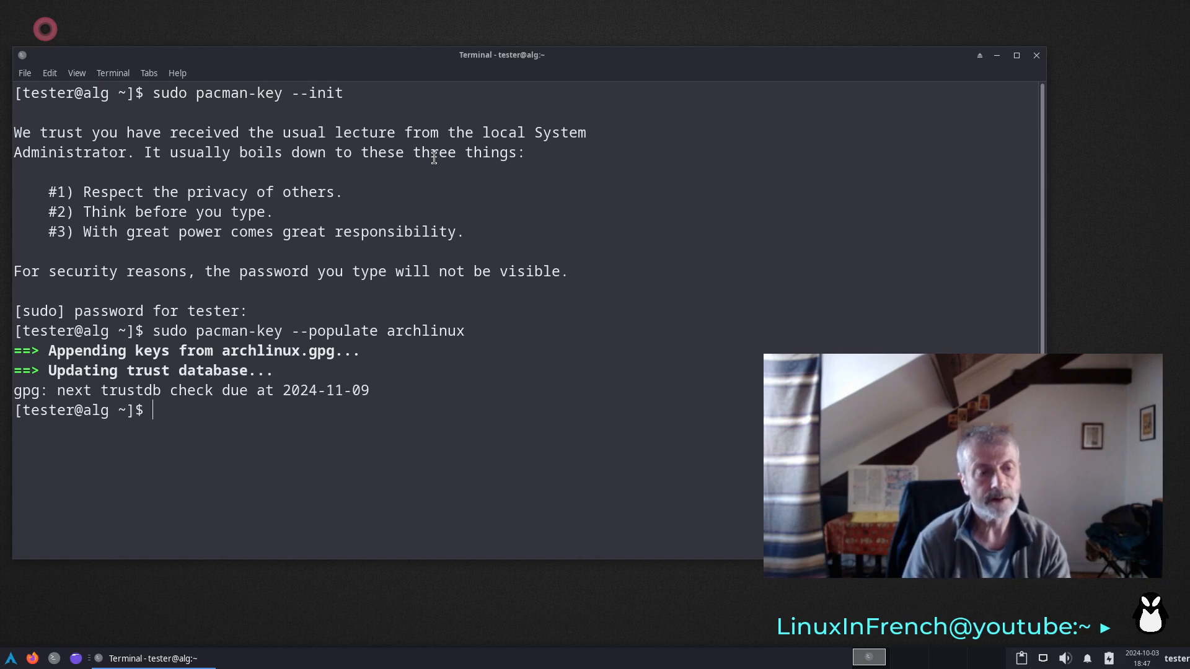
# - Start a full system upgrade that also installs numlockx, using sudo pacman -Syyu numlockx
pyautogui.press('Up')
pyautogui.press('BackSpace')
pyautogui.press('BackSpace')
pyautogui.press('BackSpace')
pyautogui.press('BackSpace')
pyautogui.press('BackSpace')
pyautogui.press('BackSpace')
pyautogui.press('BackSpace')
pyautogui.press('BackSpace')
pyautogui.press('BackSpace')
pyautogui.press('BackSpace')
pyautogui.press('BackSpace')
pyautogui.press('BackSpace')
pyautogui.press('BackSpace')
pyautogui.press('BackSpace')
pyautogui.press('BackSpace')
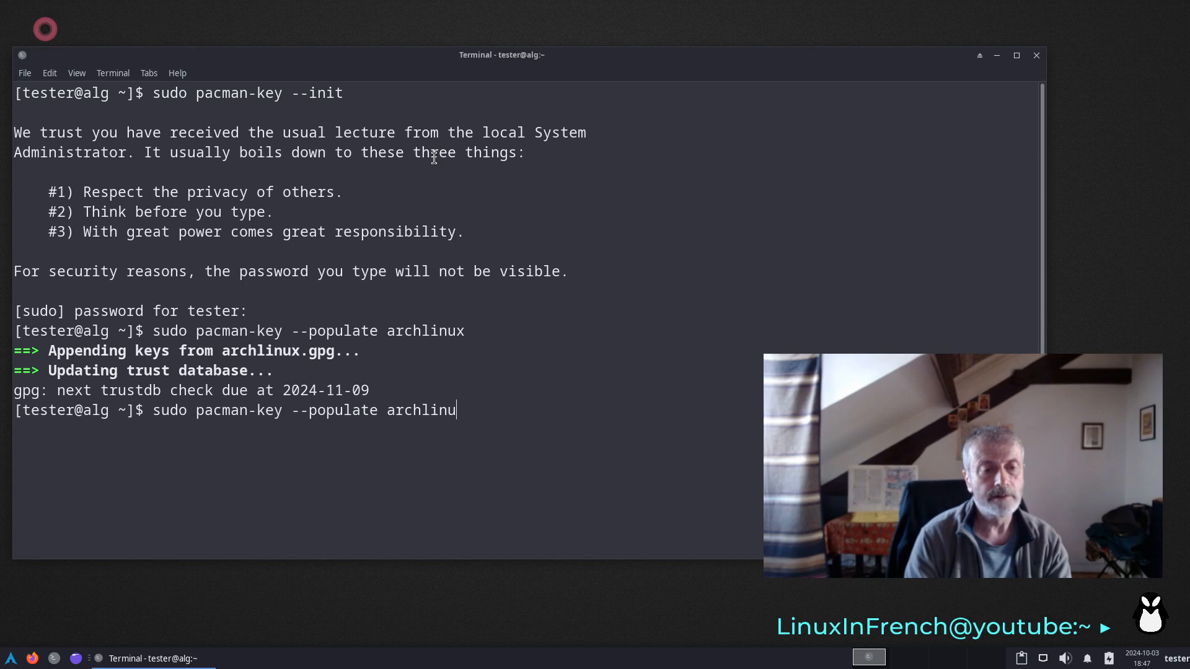
pyautogui.press('BackSpace')
pyautogui.press('BackSpace')
pyautogui.press('BackSpace')
pyautogui.press('BackSpace')
pyautogui.press('BackSpace')
pyautogui.press('BackSpace')
pyautogui.press('BackSpace')
pyautogui.press('BackSpace')
pyautogui.press('BackSpace')
pyautogui.press('BackSpace')
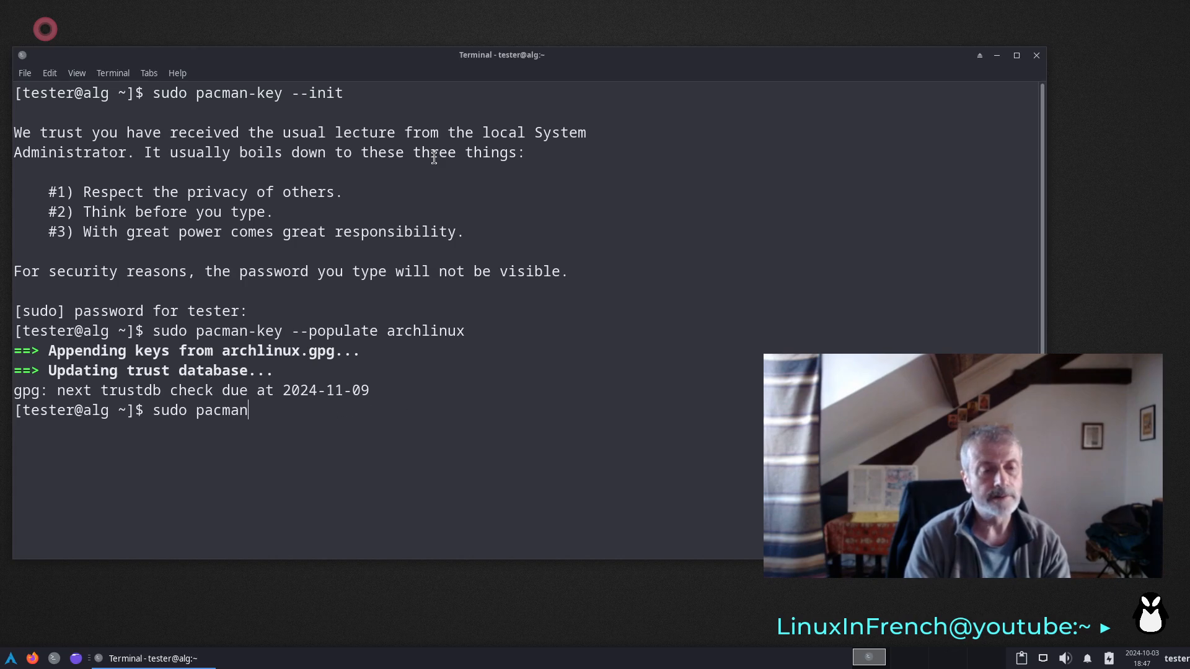
pyautogui.write('-S')
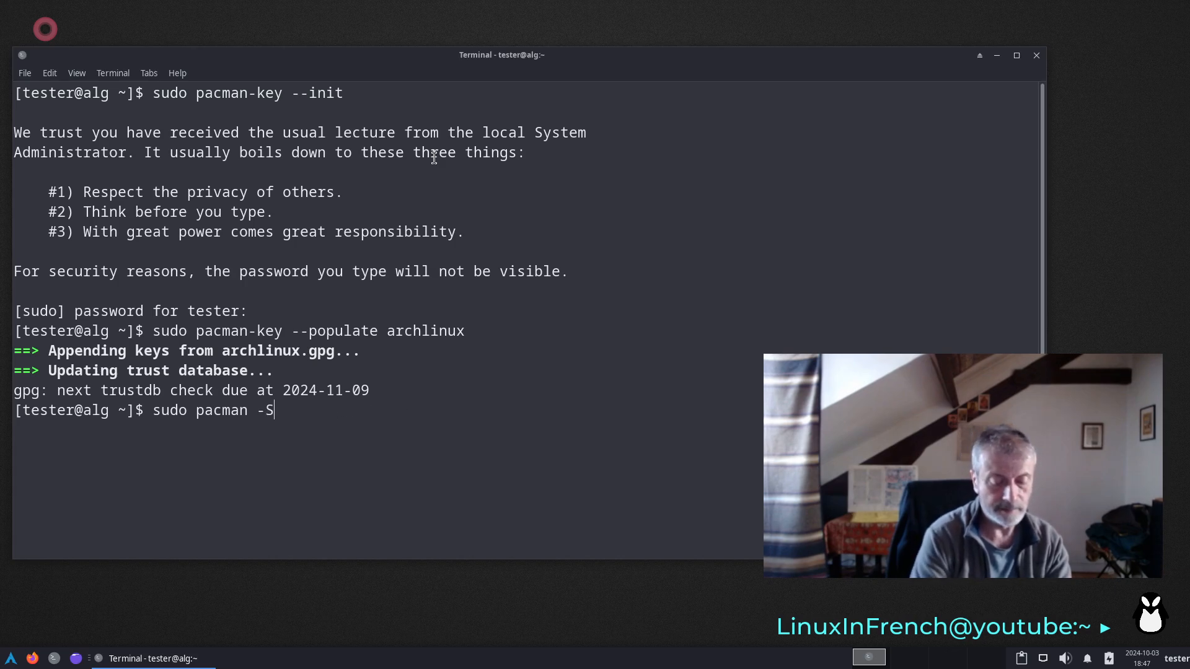
pyautogui.write('yyu')
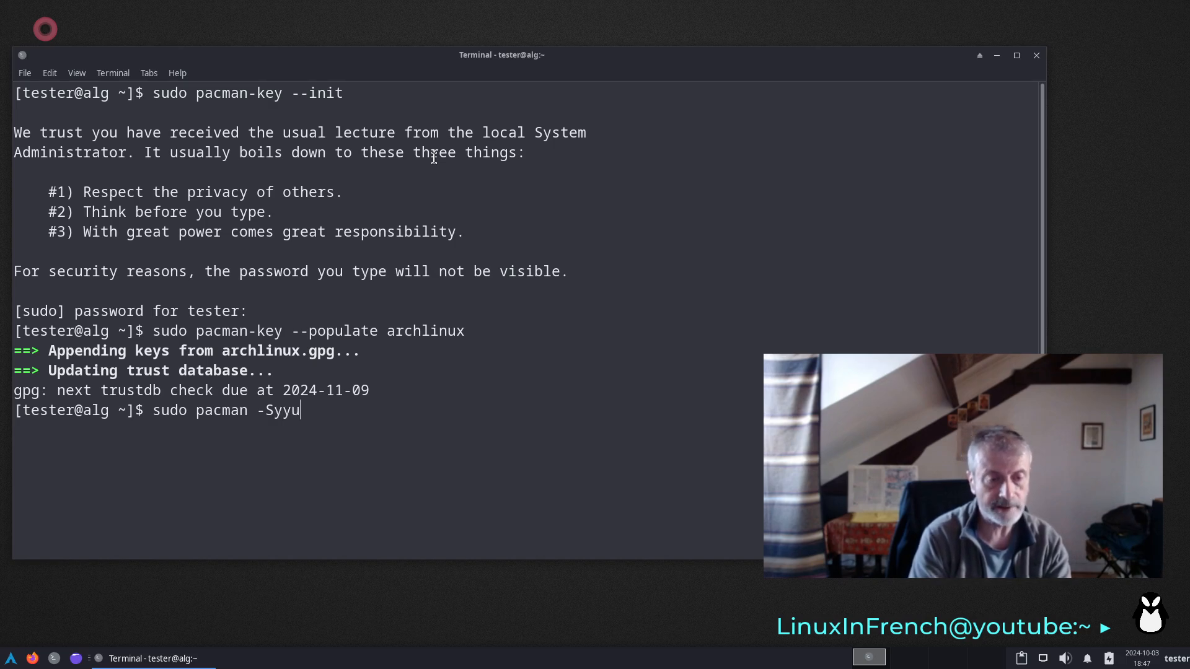
pyautogui.write(' nu')
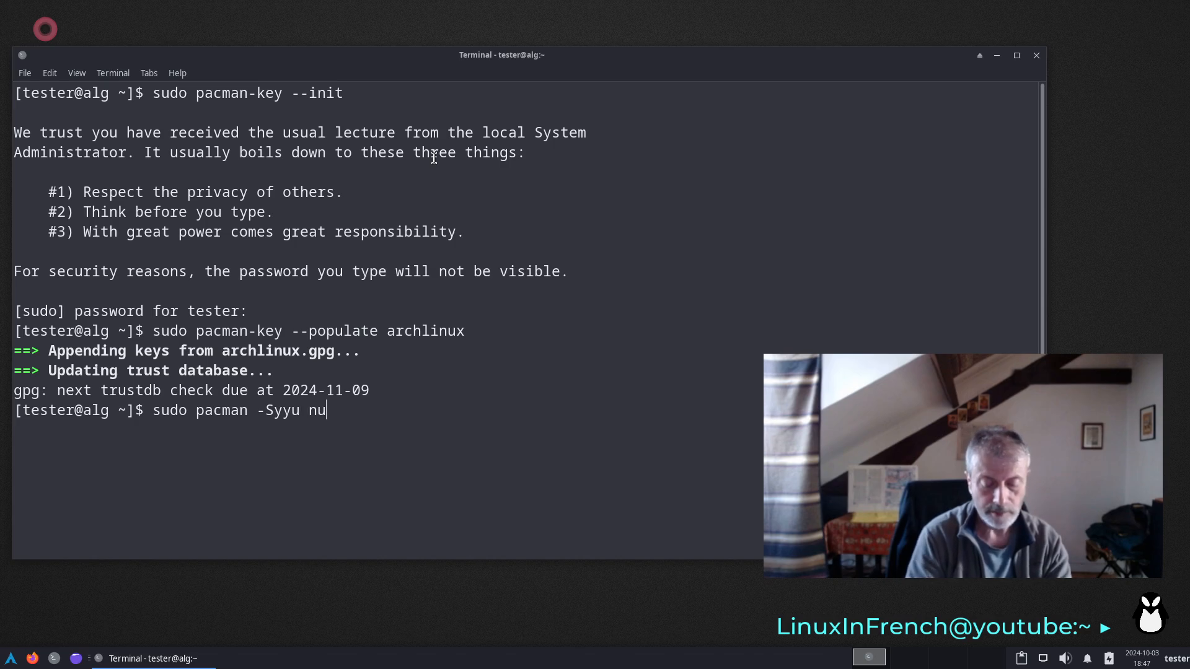
pyautogui.write('mlock')
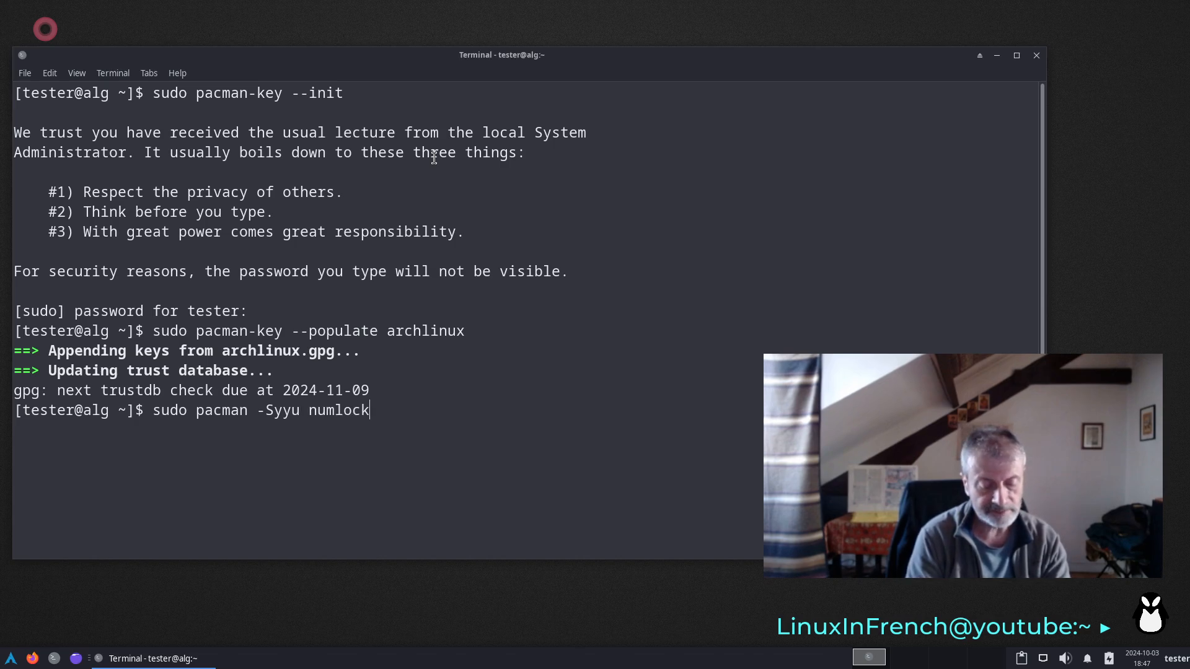
pyautogui.write('x')
pyautogui.press('Return')
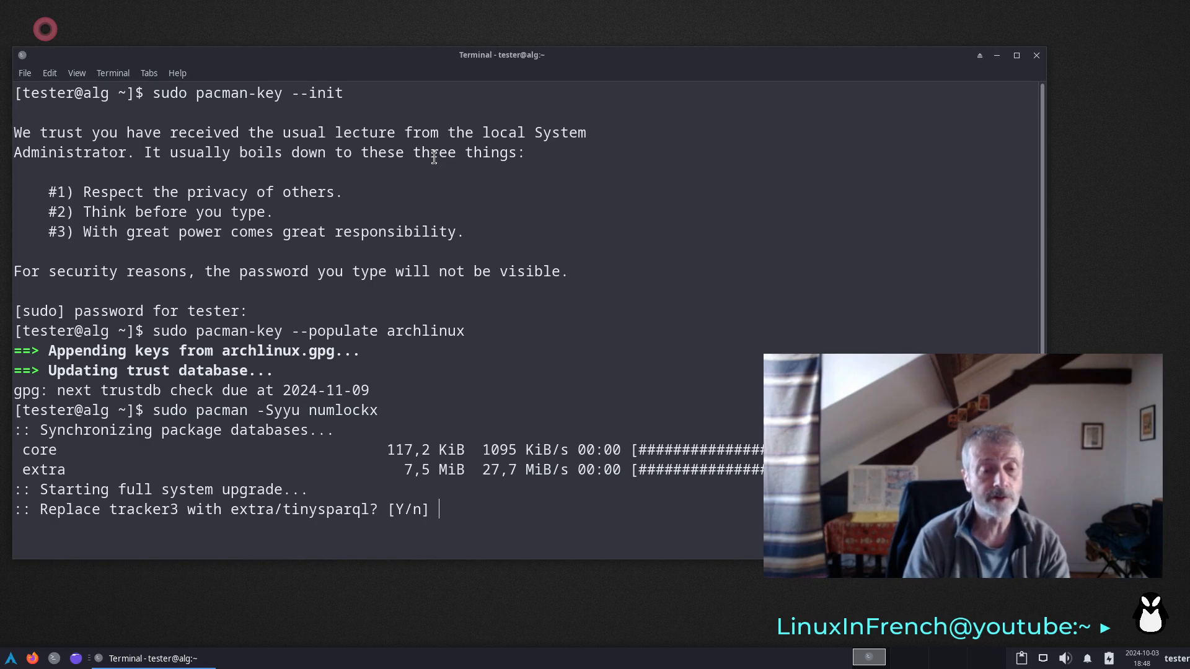
# - Accept replacing tracker3 with extra/tinysparql and review the list of packages offered for installation
pyautogui.press('Return')
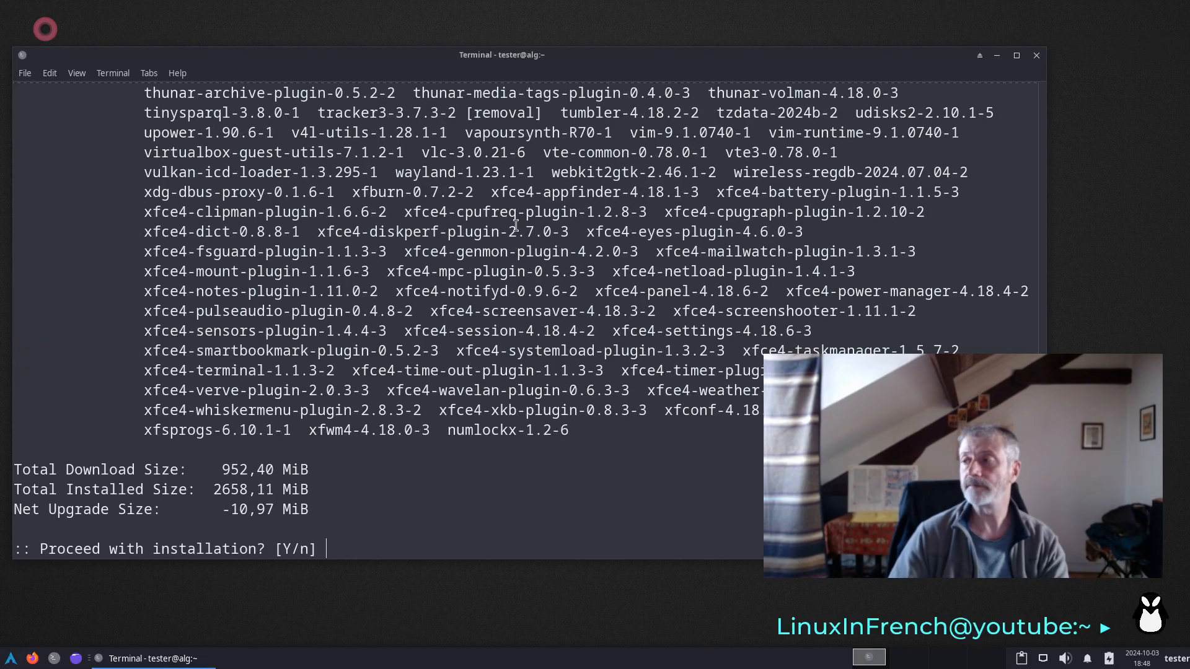
pyautogui.scroll(2, 542, 218)
pyautogui.scroll(14, 542, 219)
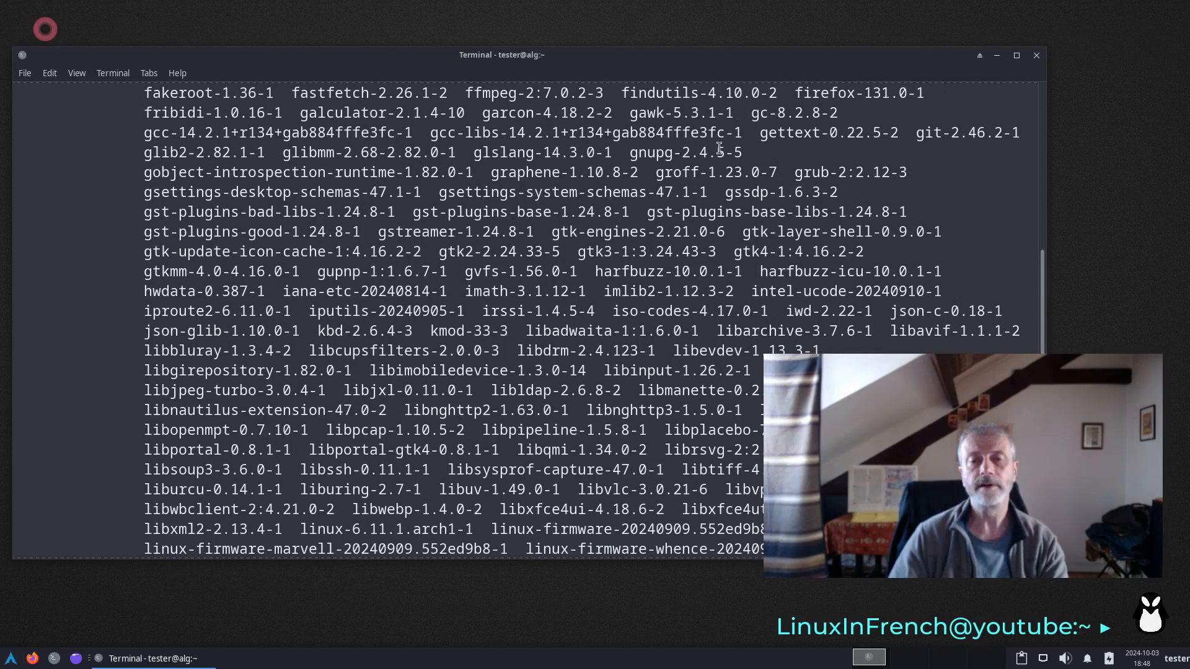
# - Highlight grub-2:2.12-3 in the package list and approve the upgrade's installation
pyautogui.moveTo(792, 173); pyautogui.dragTo(908, 172)
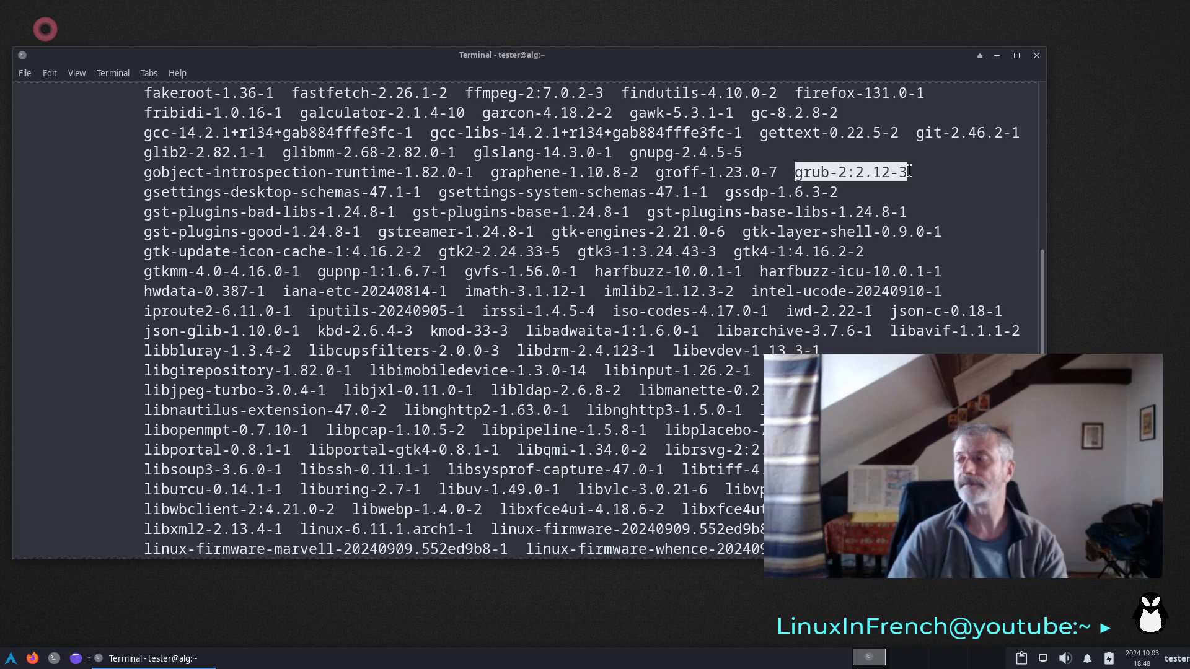
pyautogui.scroll(-1, 691, 347)
pyautogui.scroll(-13, 690, 347)
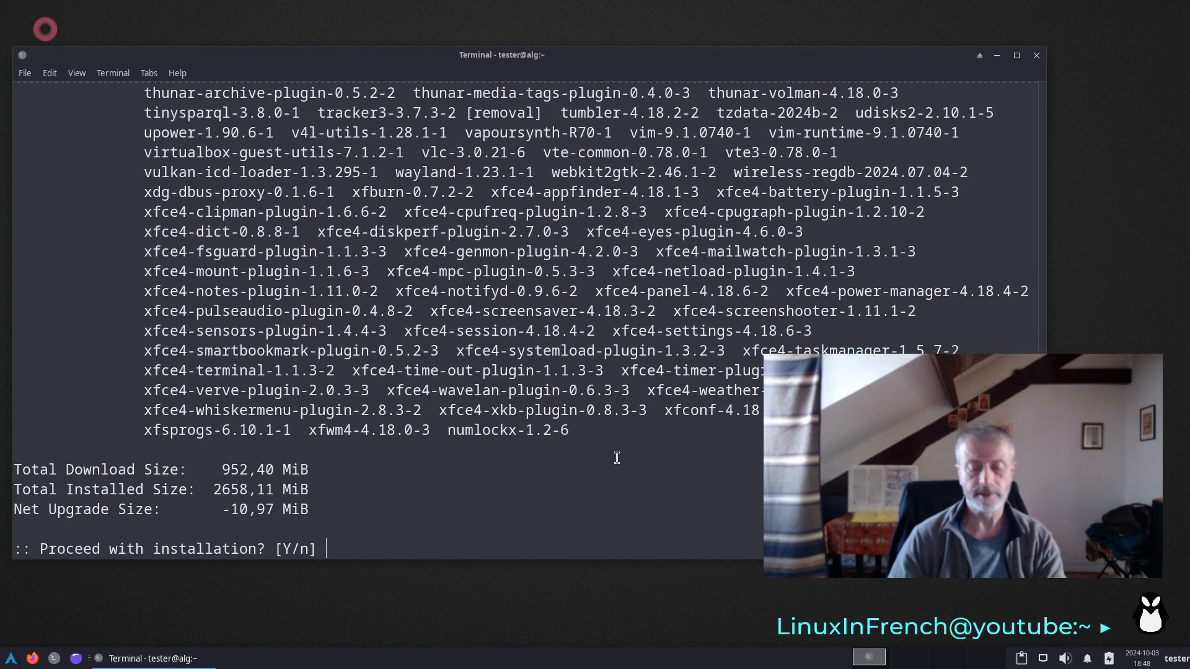
pyautogui.press('Return')
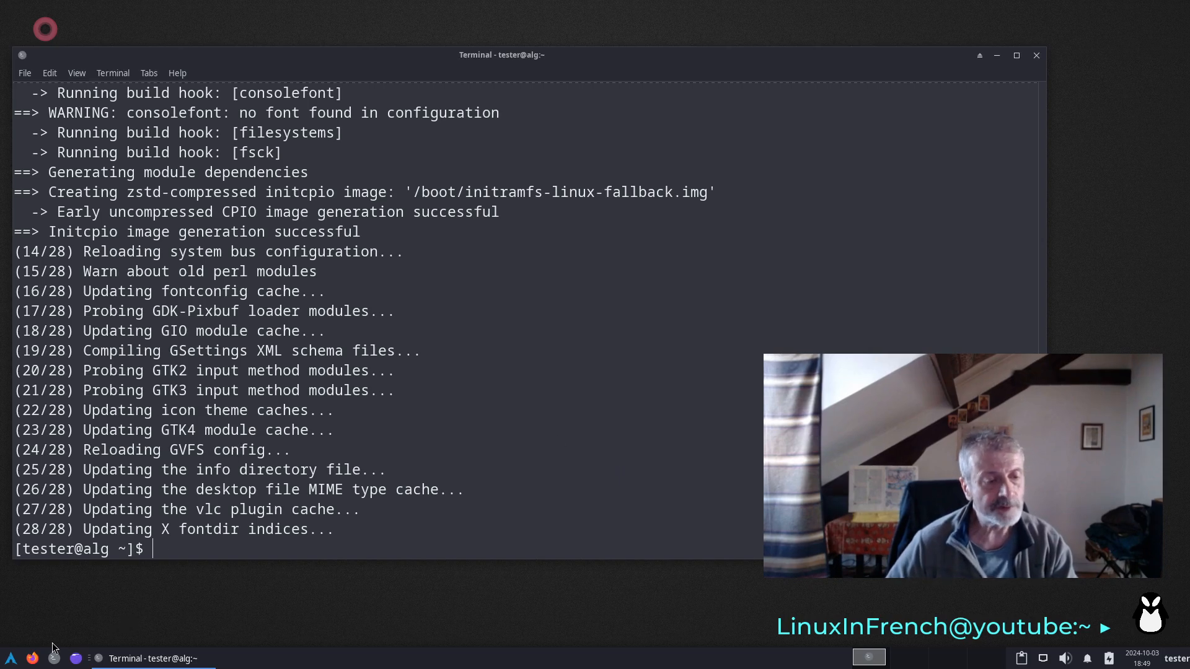
# - Disable the automatic start of Blueman Applet in the Session and Startup settings
pyautogui.click(12, 659)
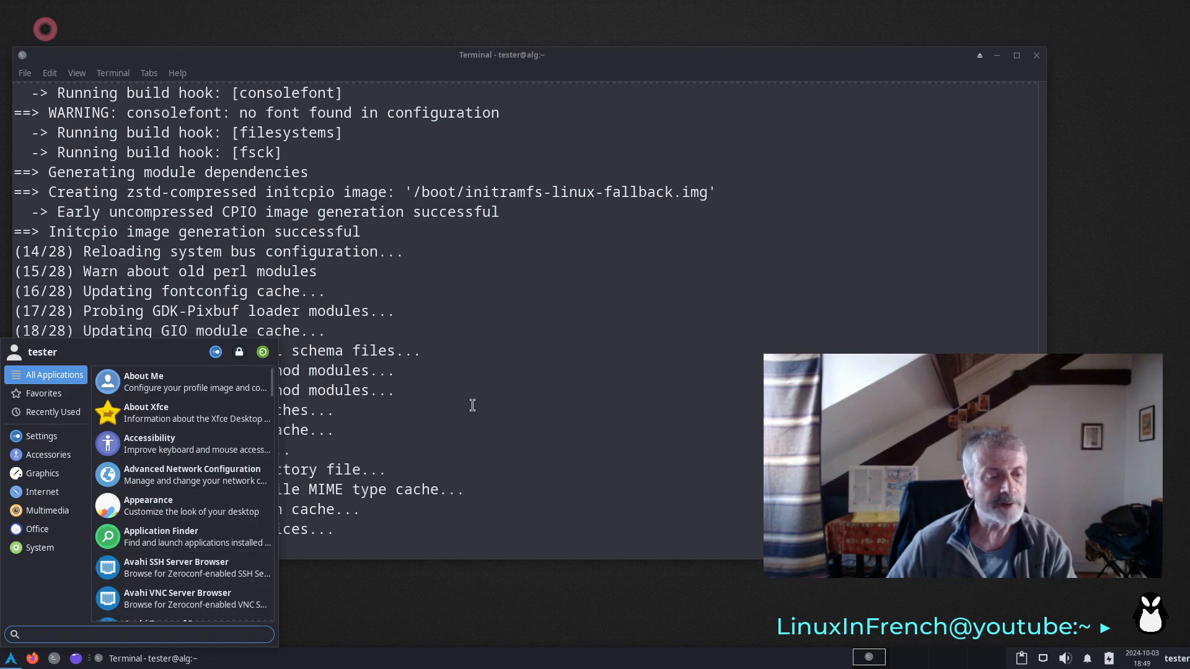
pyautogui.click(63, 434)
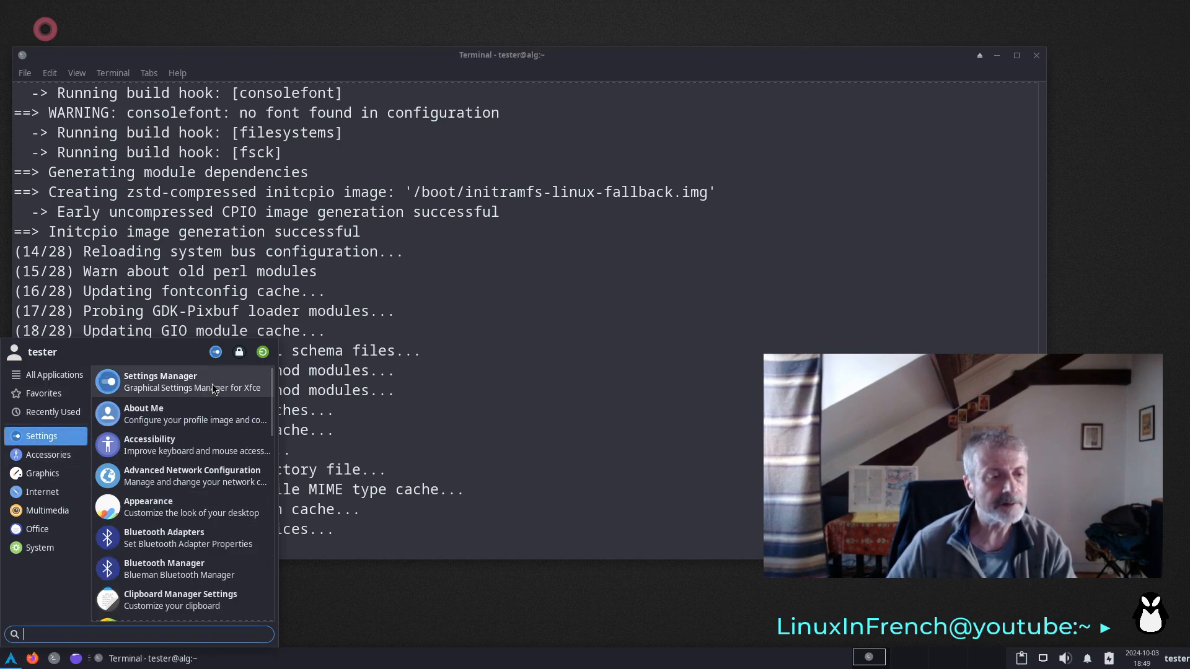
pyautogui.scroll(-6, 218, 502)
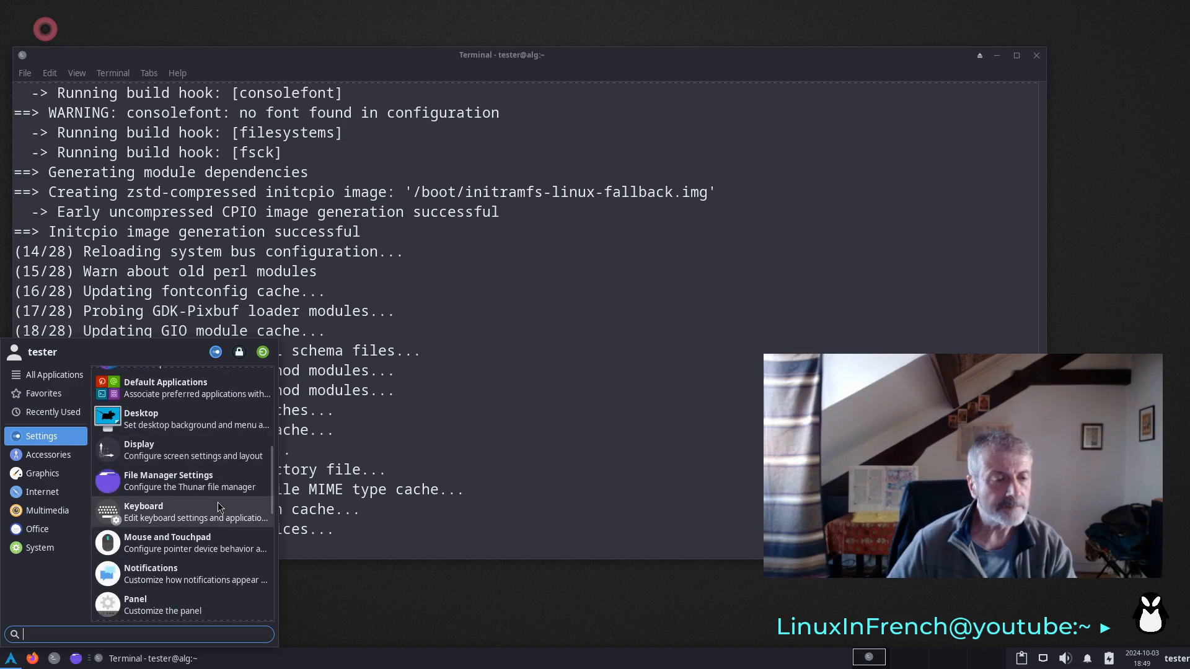
pyautogui.scroll(-2, 195, 557)
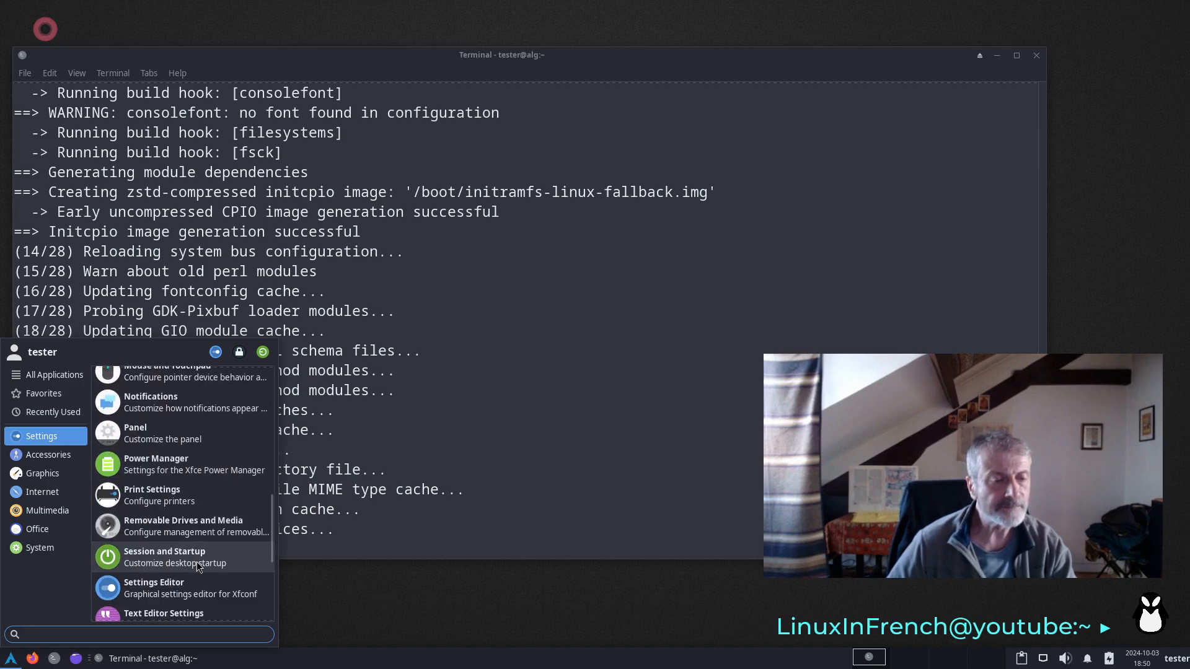
pyautogui.click(192, 559)
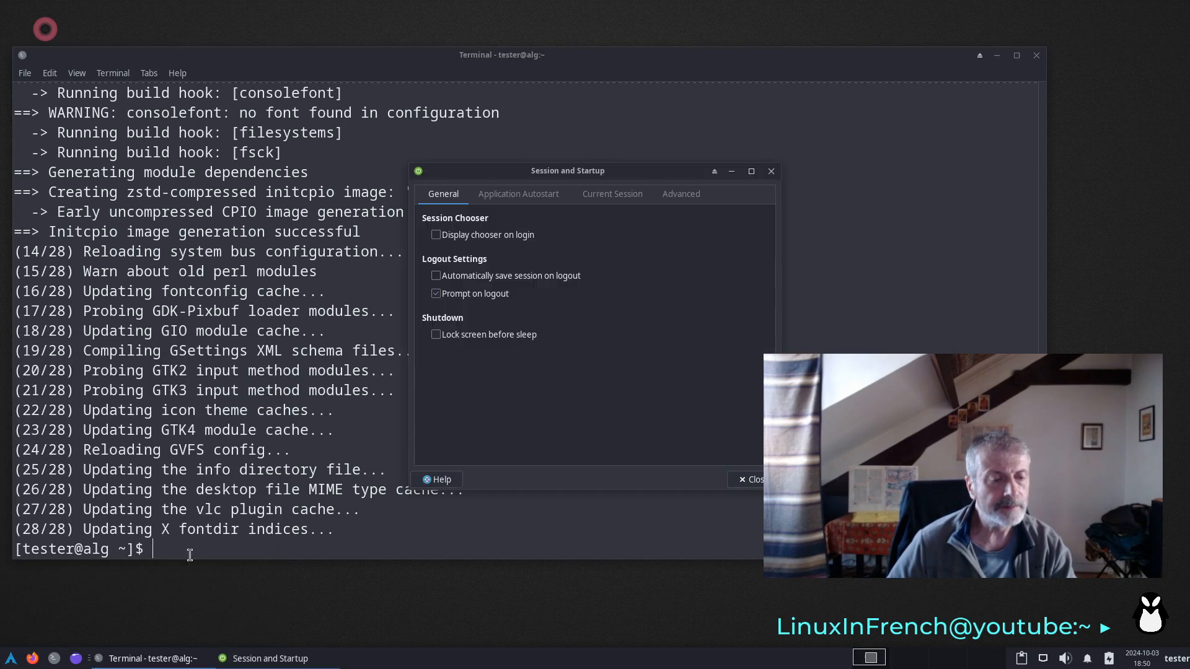
pyautogui.click(548, 195)
pyautogui.moveTo(512, 176); pyautogui.dragTo(229, 158)
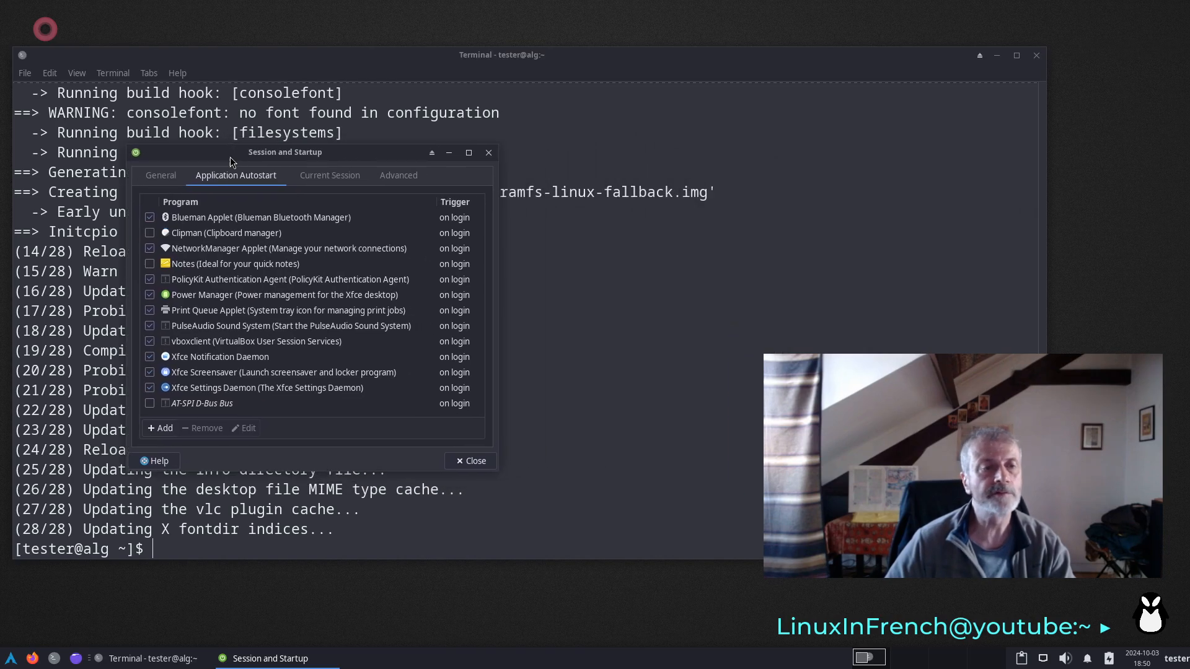
pyautogui.click(149, 218)
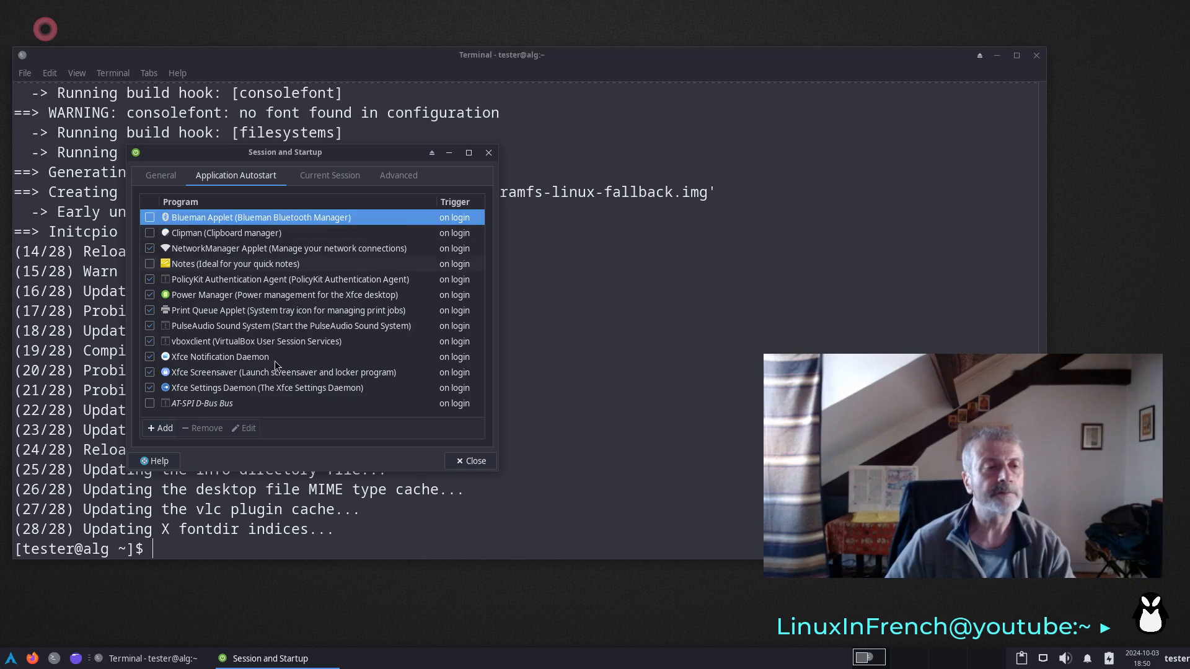
# - Create an application autostart entry named Numlockx with the description "activate the keypad"
pyautogui.click(162, 429)
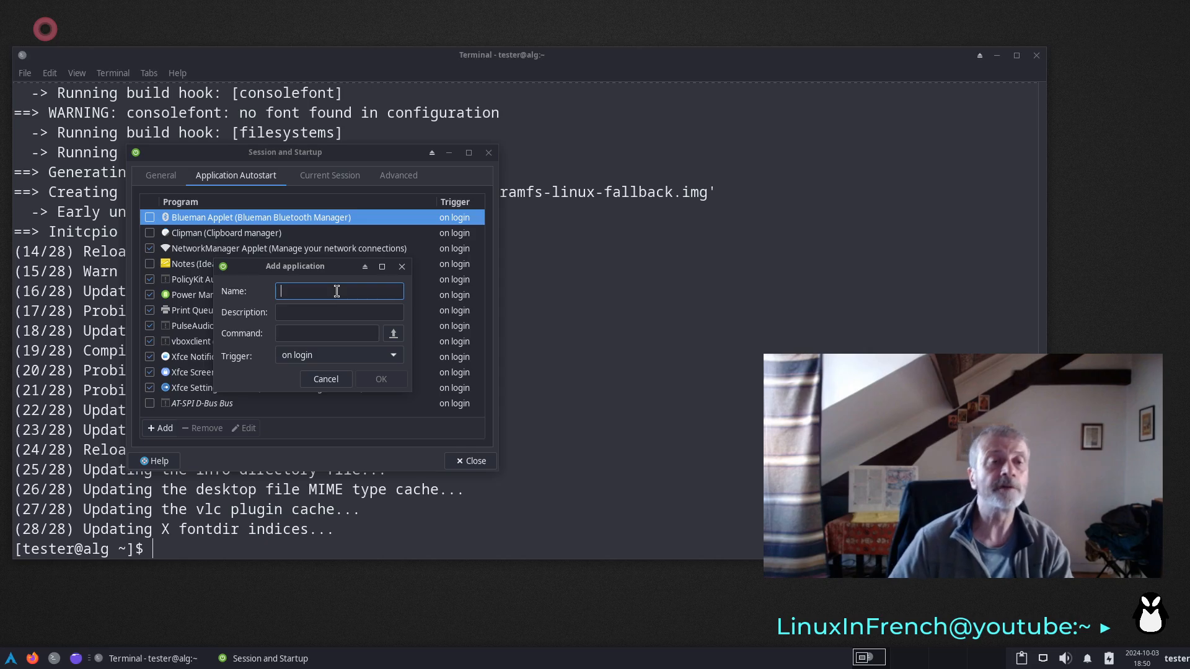
pyautogui.write('Nu')
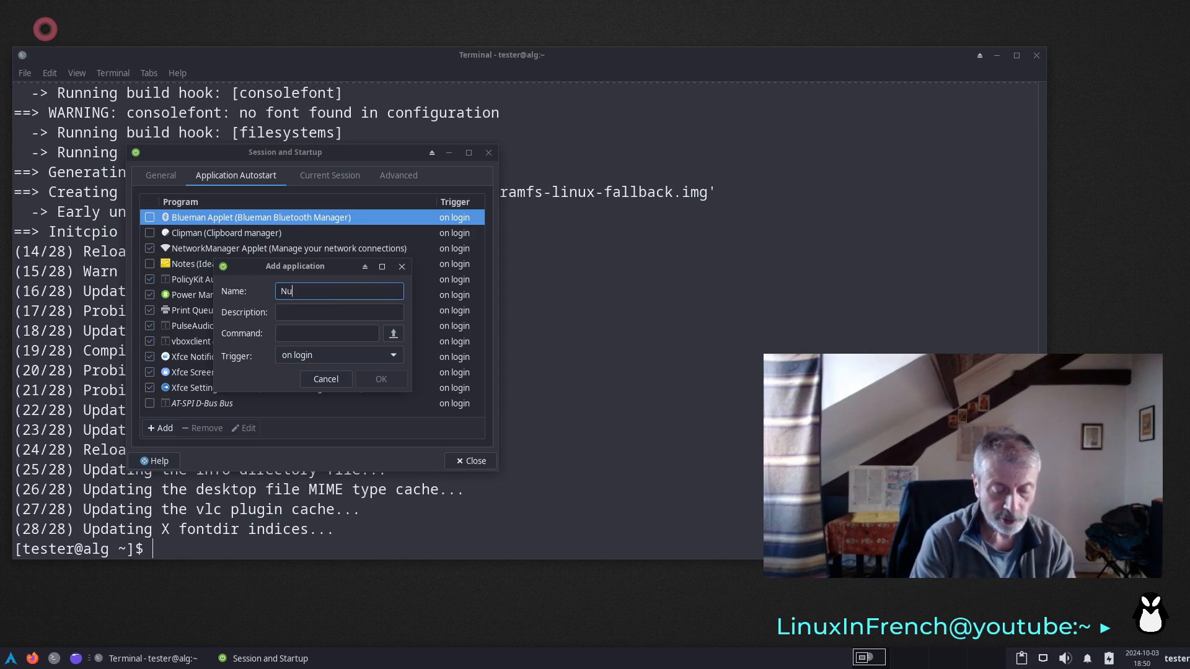
pyautogui.write('mlo')
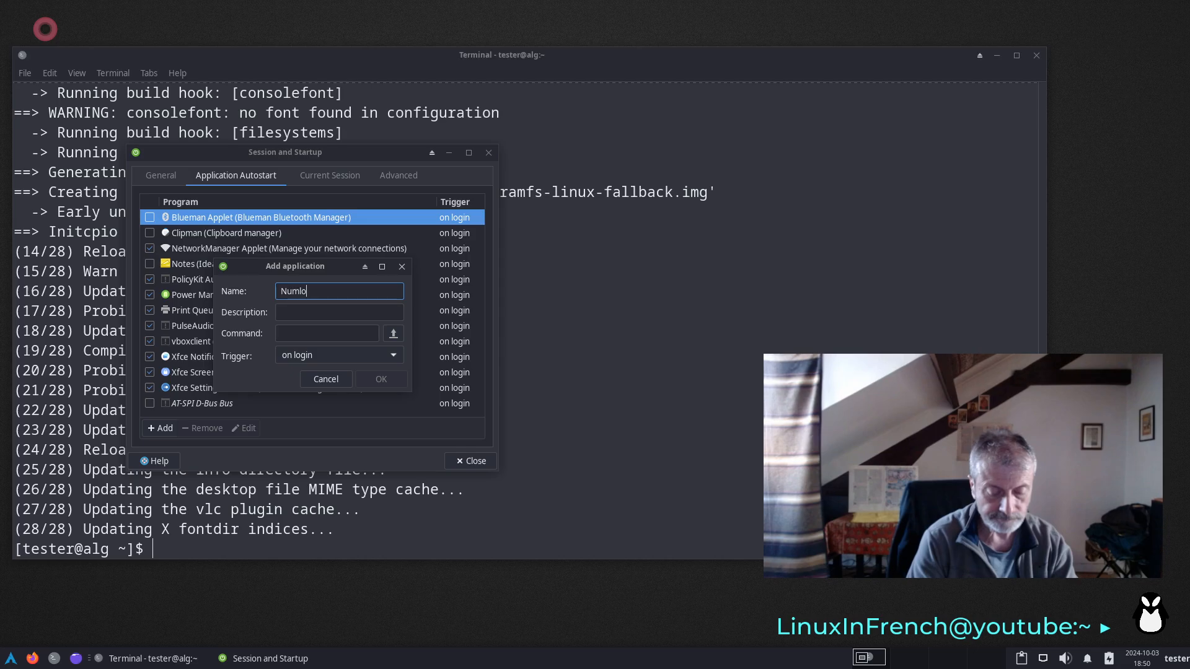
pyautogui.write('ckx')
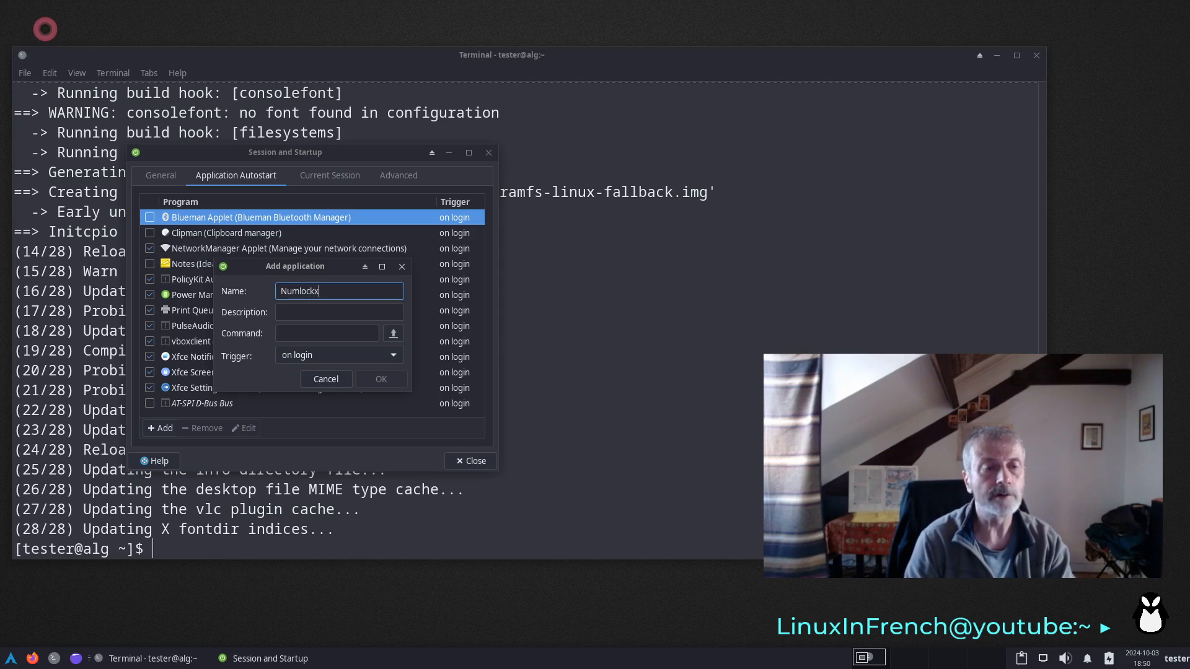
pyautogui.press('Tab')
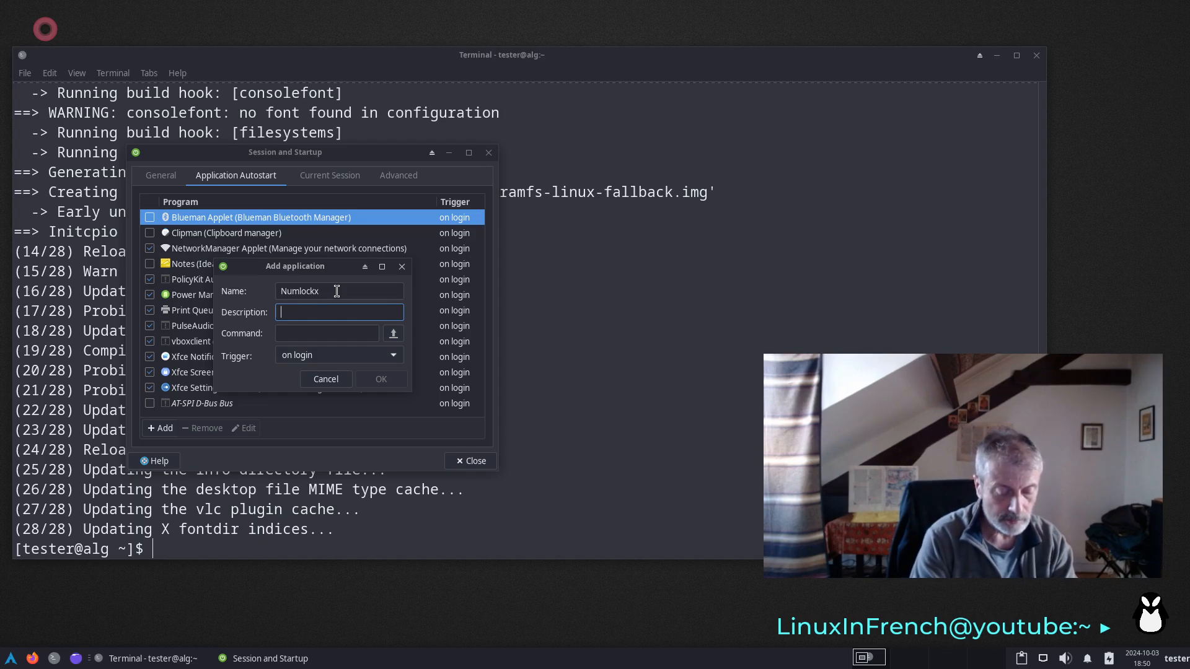
pyautogui.write('activte')
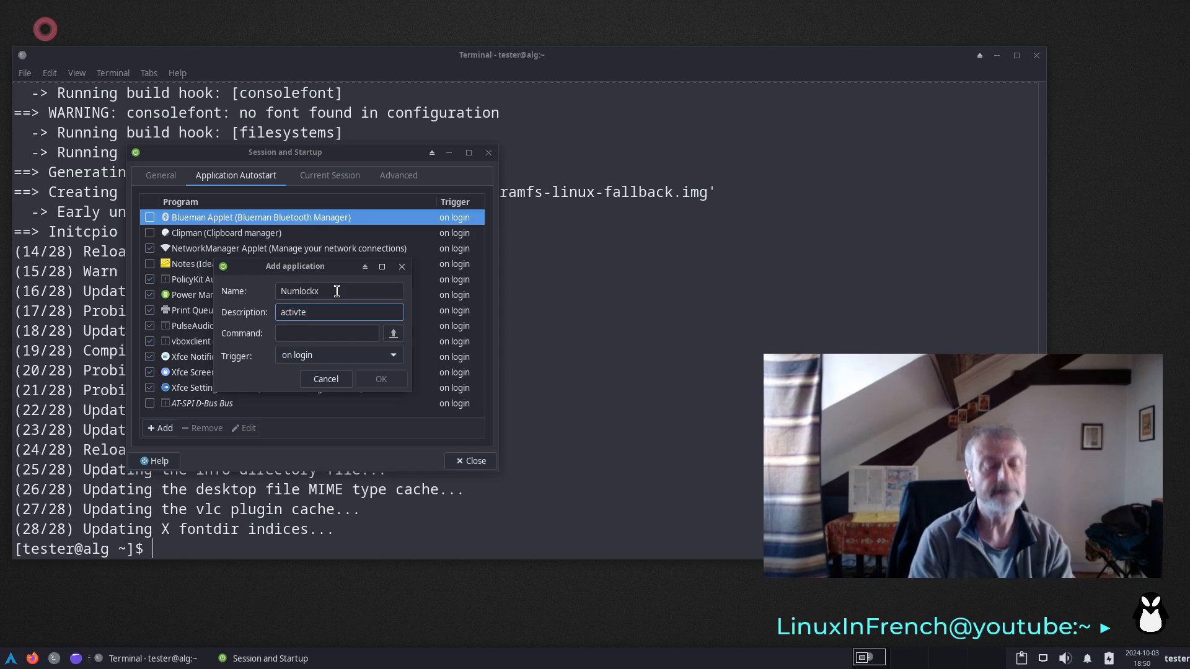
pyautogui.write(' the ')
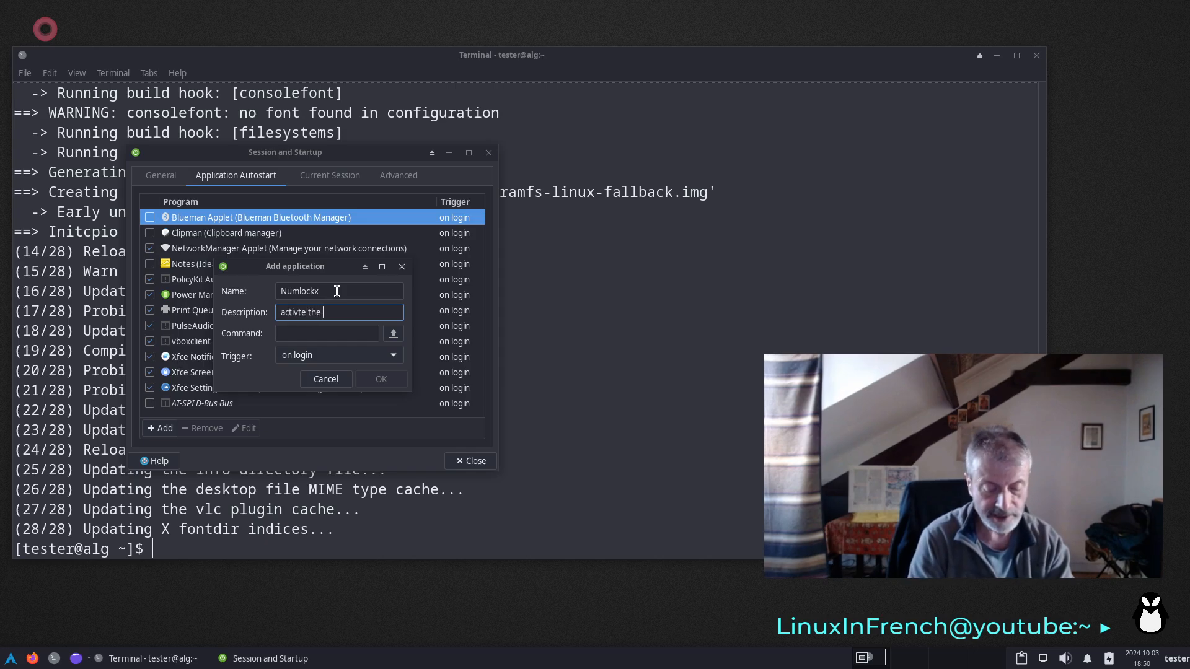
pyautogui.write('key')
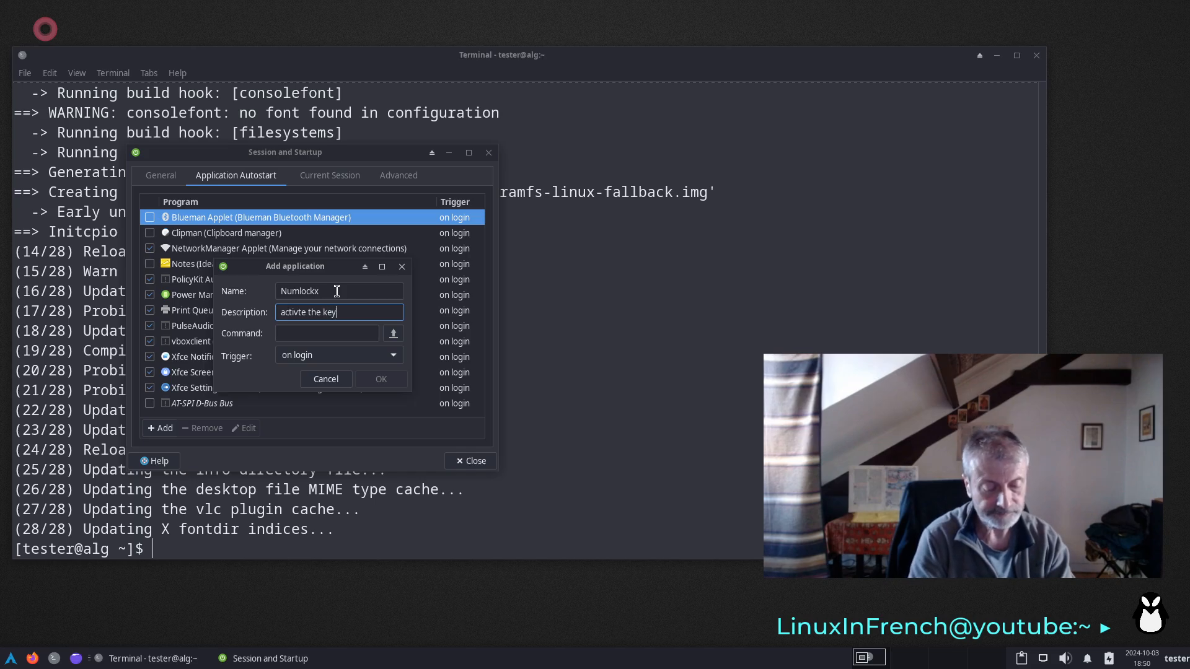
pyautogui.write('pad')
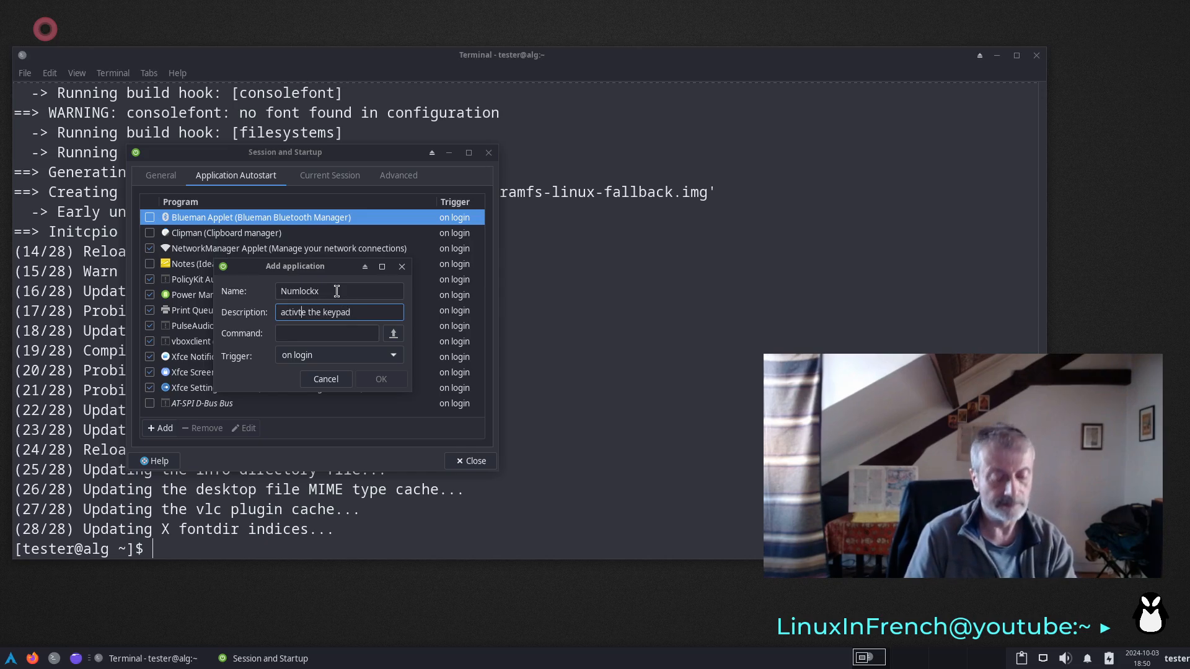
pyautogui.write('a')
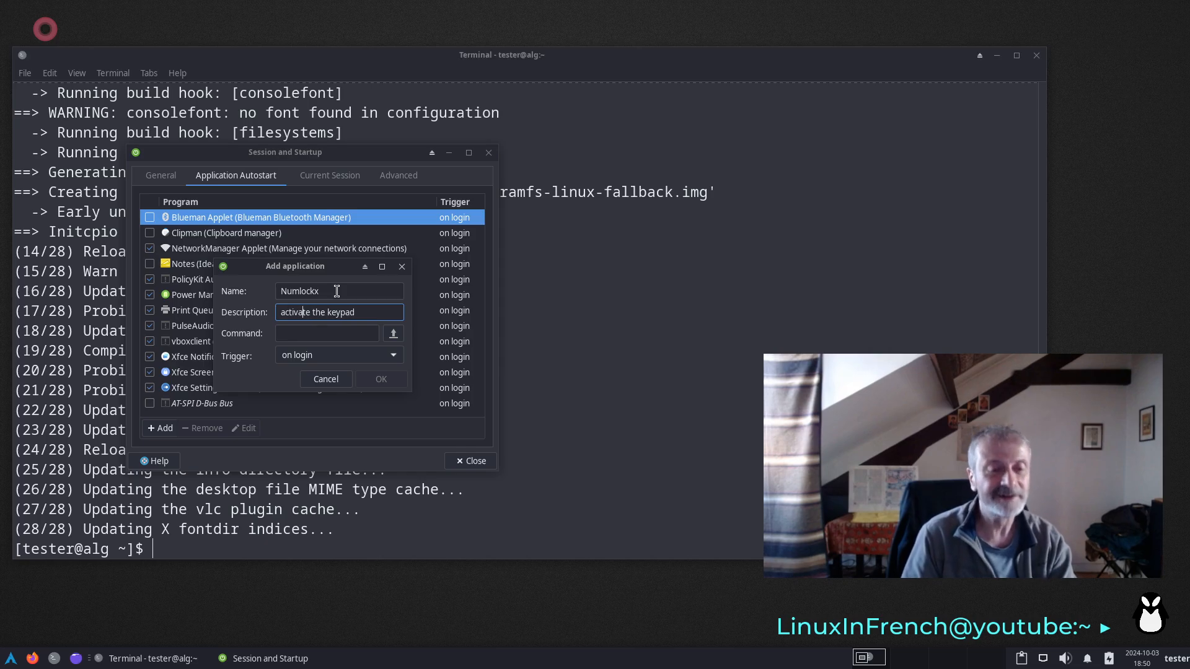
# - Give the autostart entry the command numlockx, save it and close the Session and Startup settings
pyautogui.press('Tab')
pyautogui.write('n')
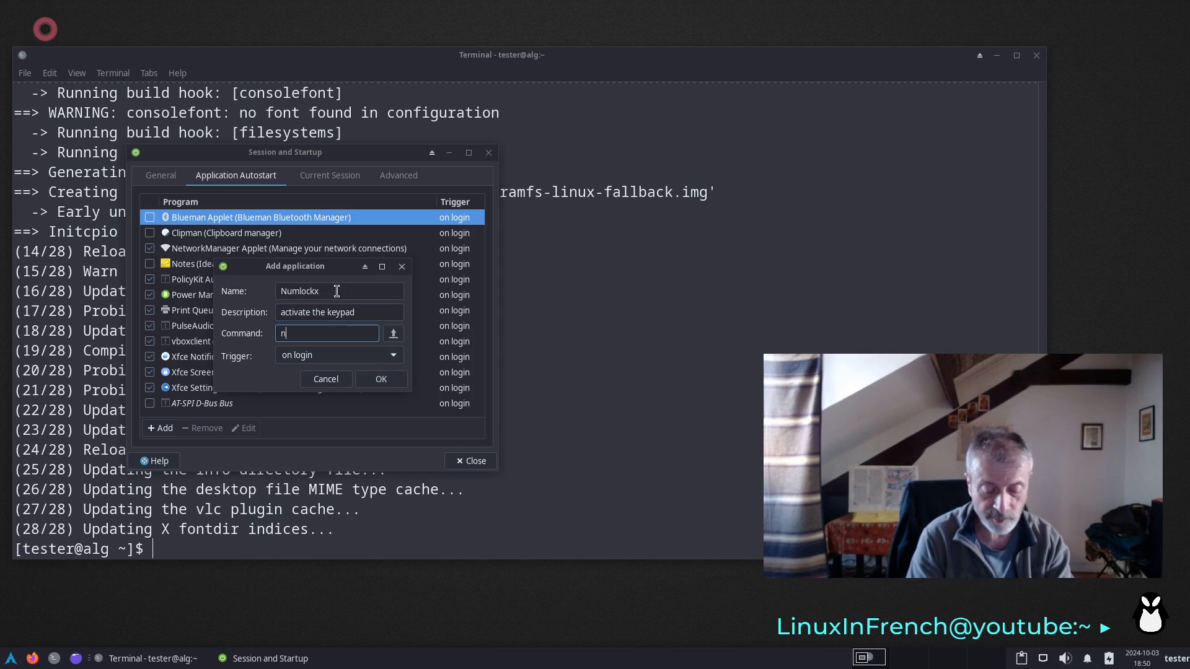
pyautogui.write('umlock')
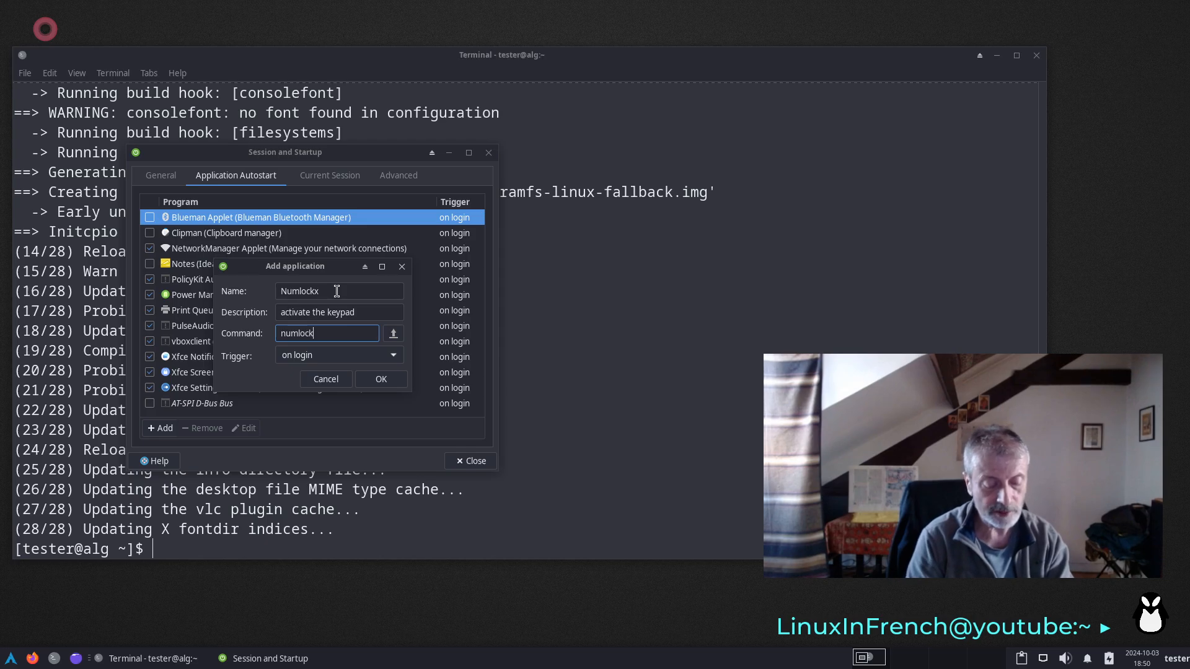
pyautogui.write('x')
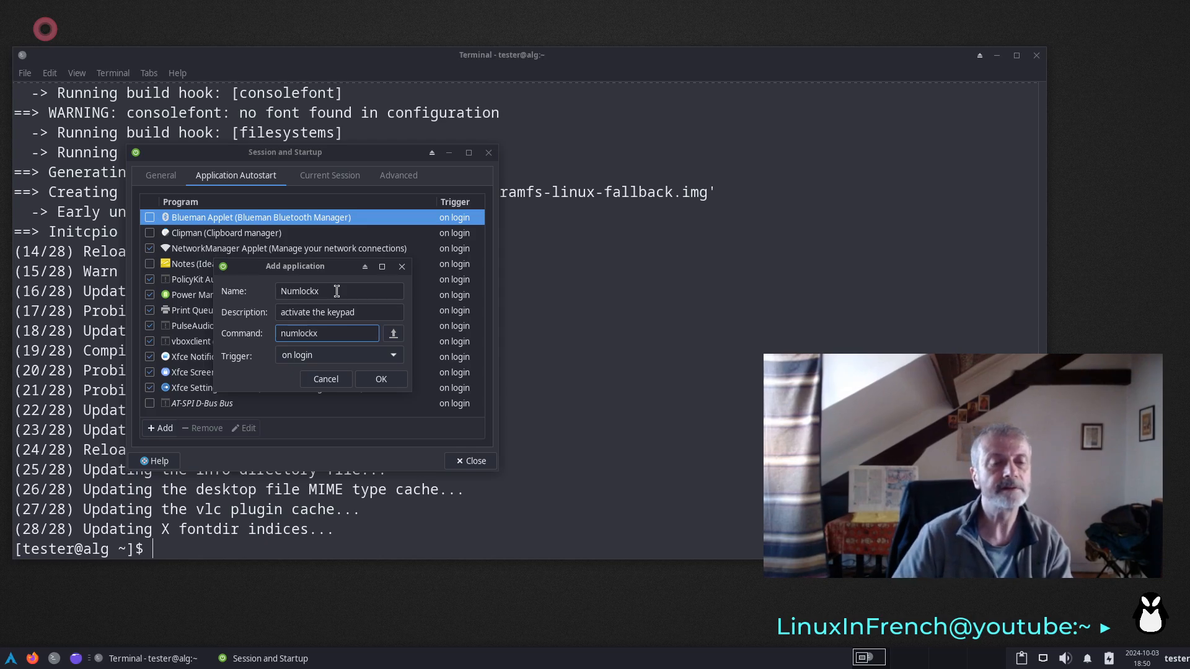
pyautogui.click(391, 382)
pyautogui.click(485, 459)
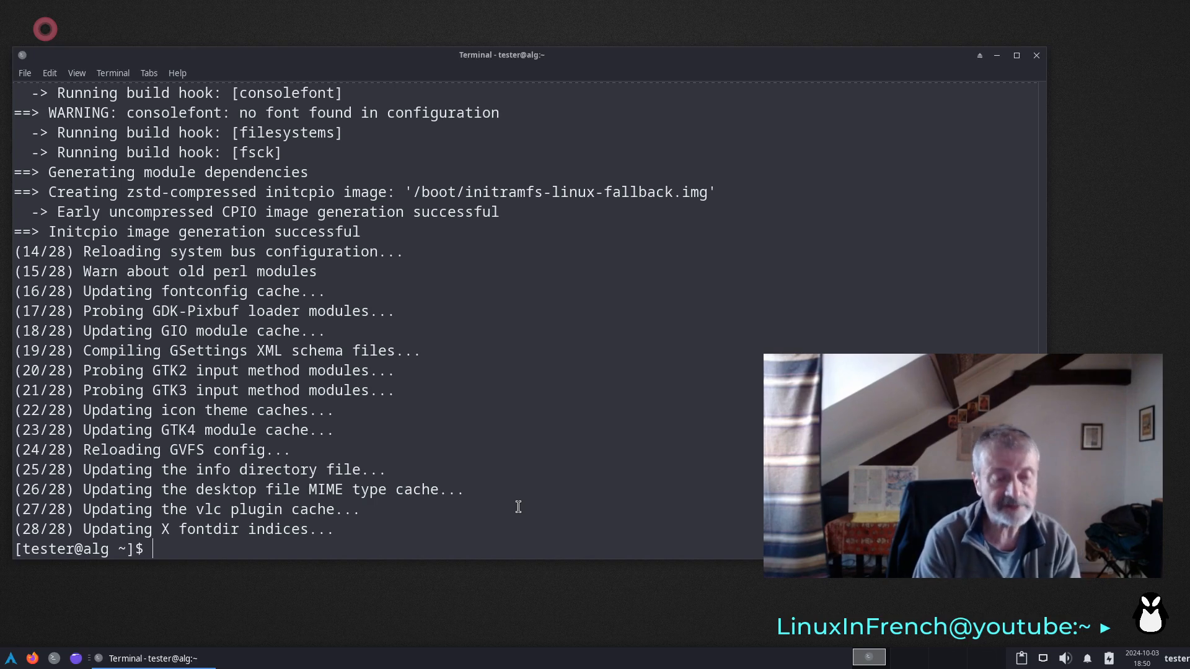
# - Begin a command line with sudo grub-install --target=x86_64-efi without running it
pyautogui.write('sudo')
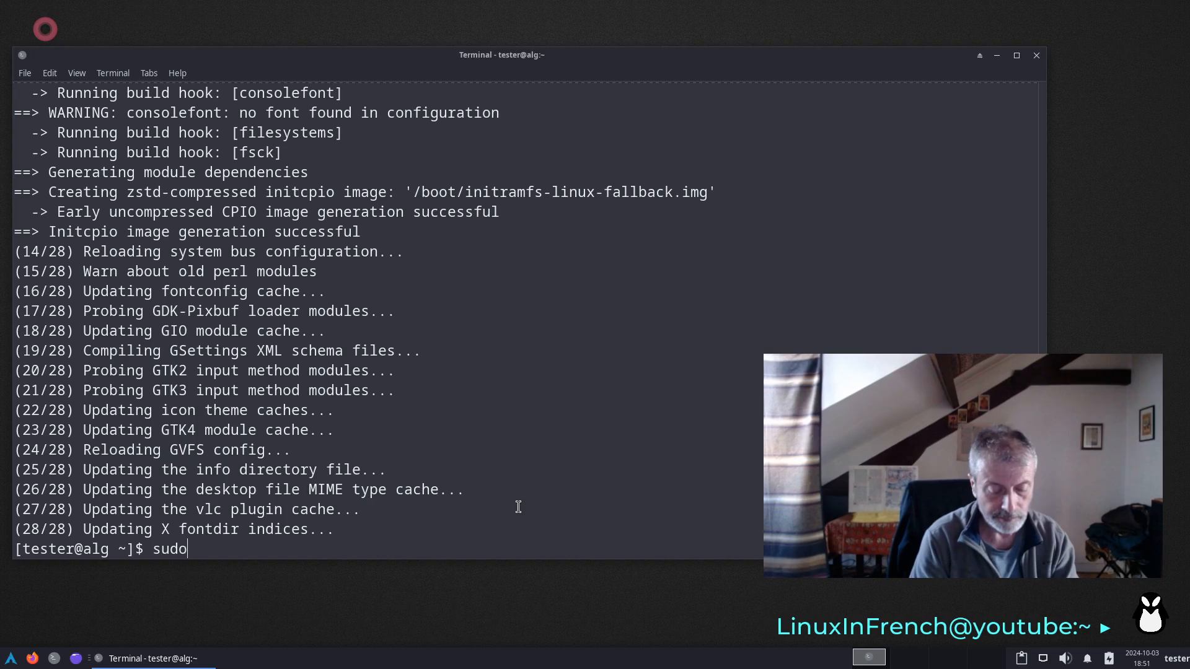
pyautogui.write(' grub')
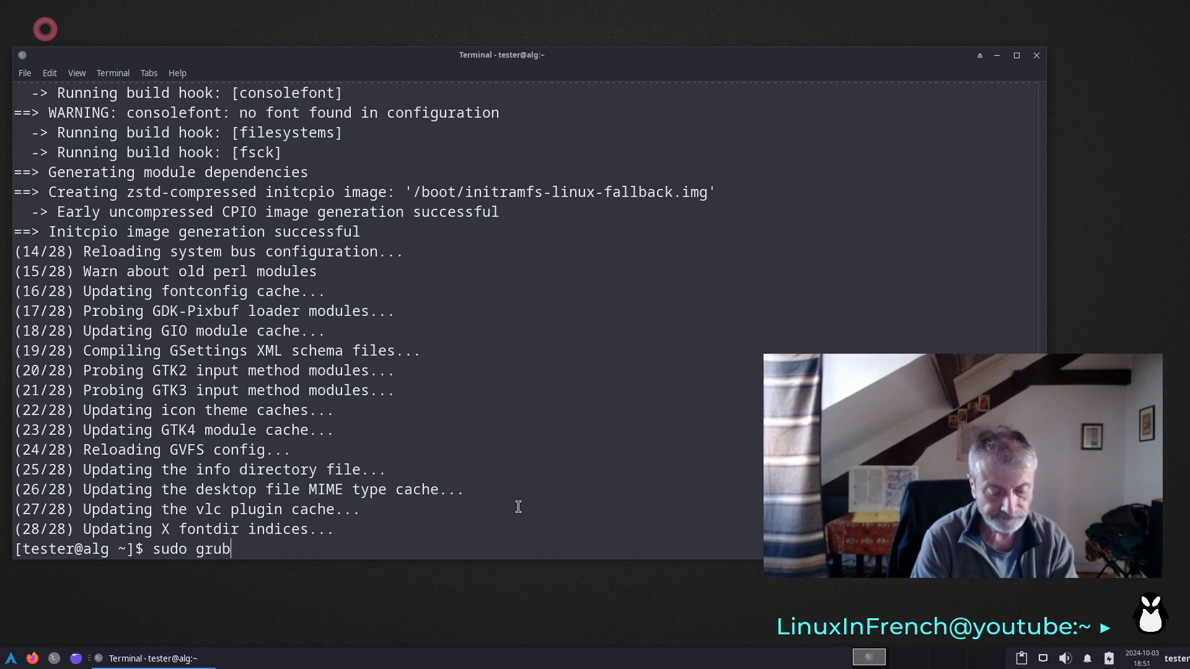
pyautogui.write('-insta')
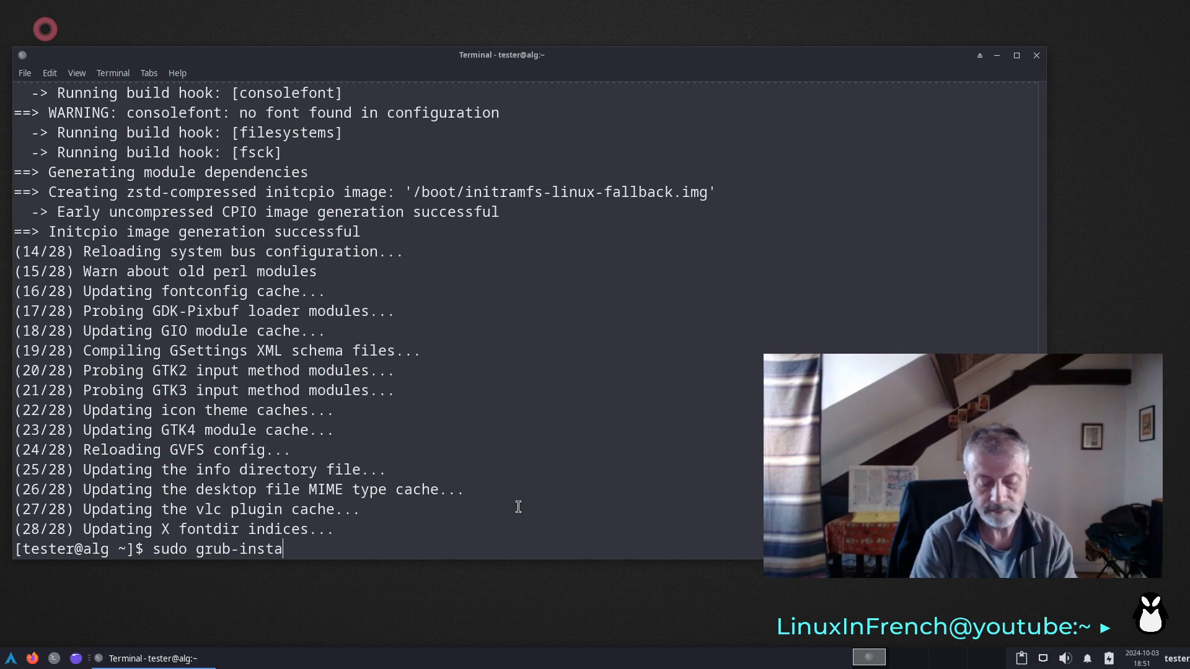
pyautogui.write('ll --tar')
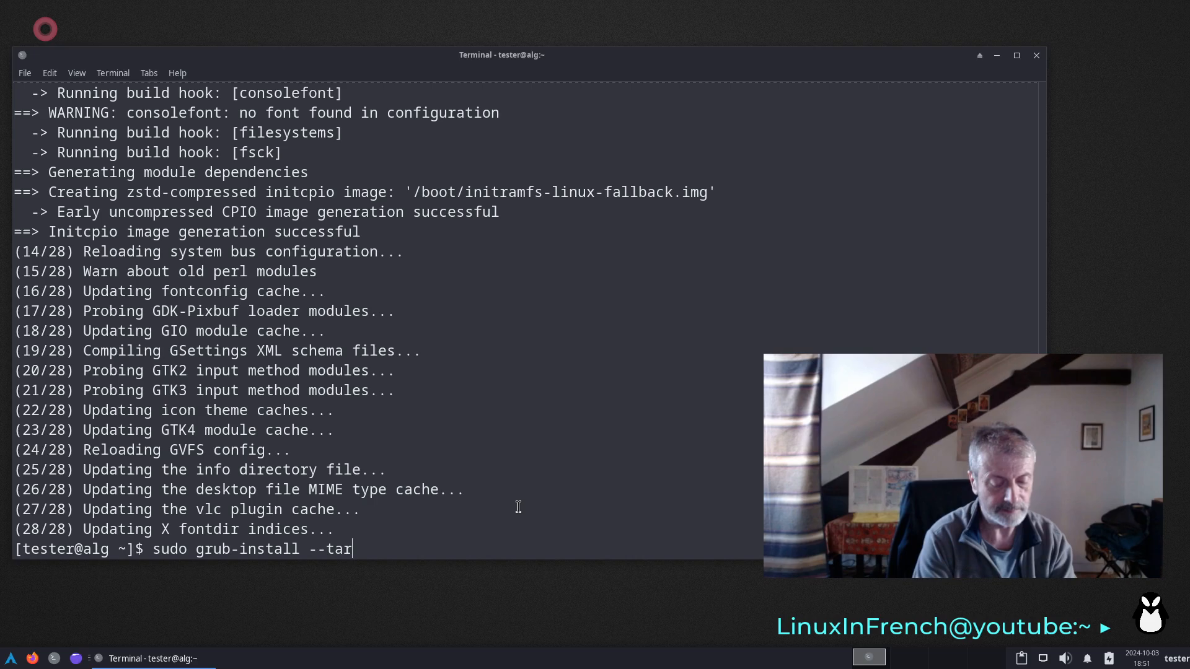
pyautogui.write('get')
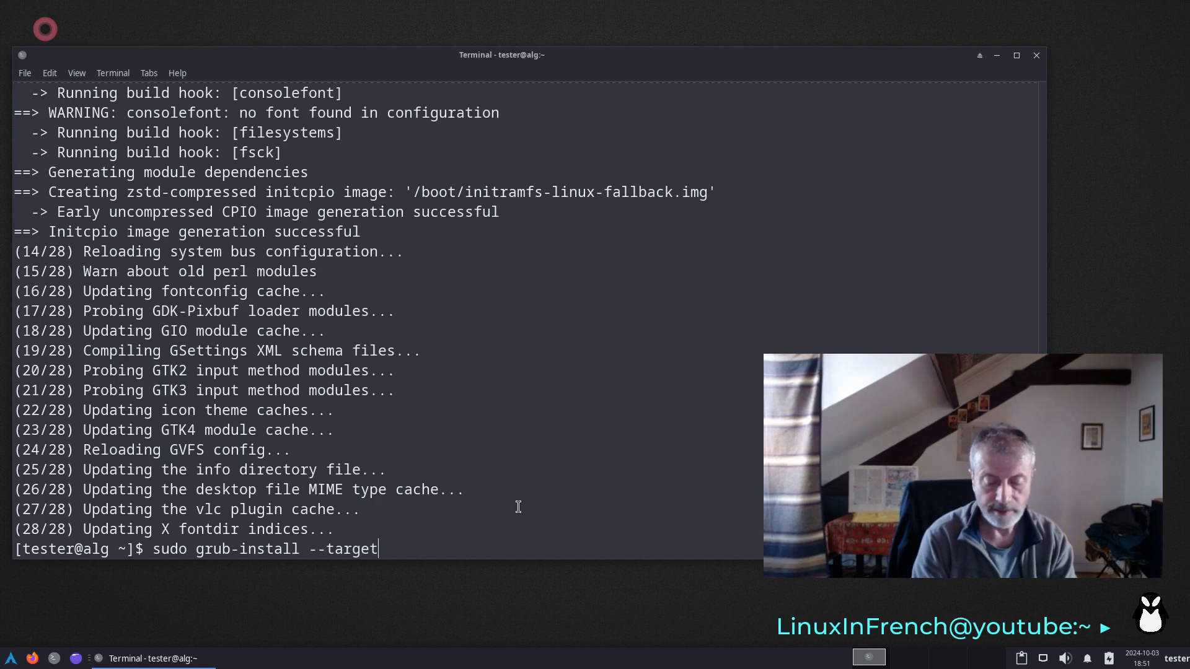
pyautogui.write('=x')
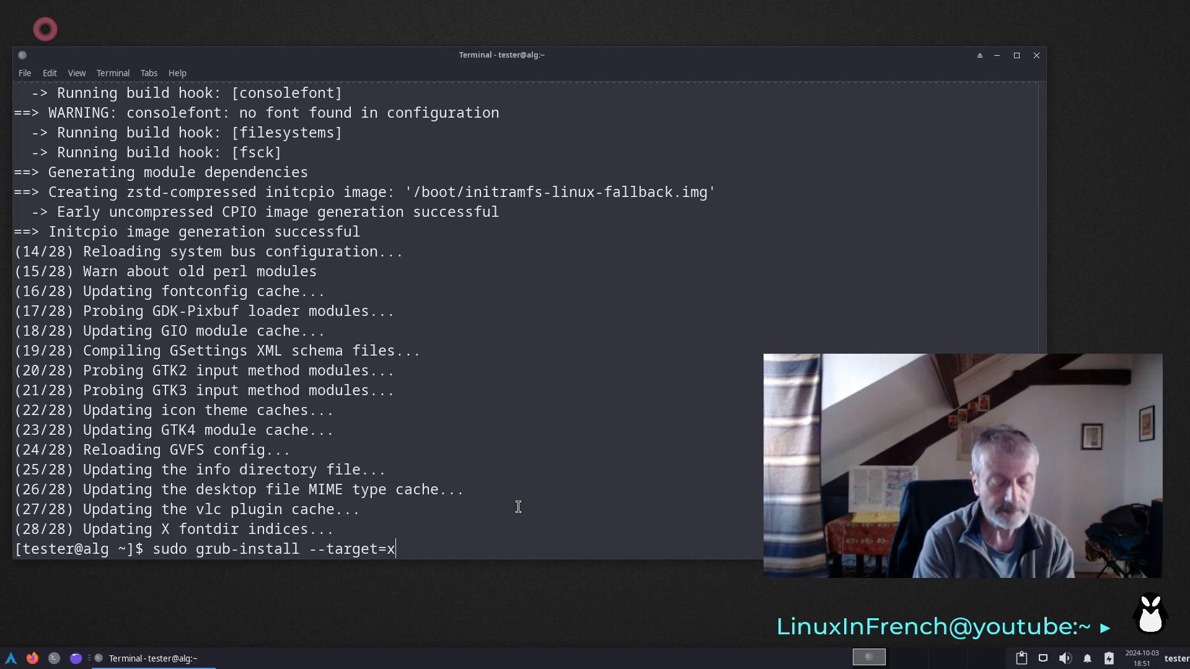
pyautogui.write('86')
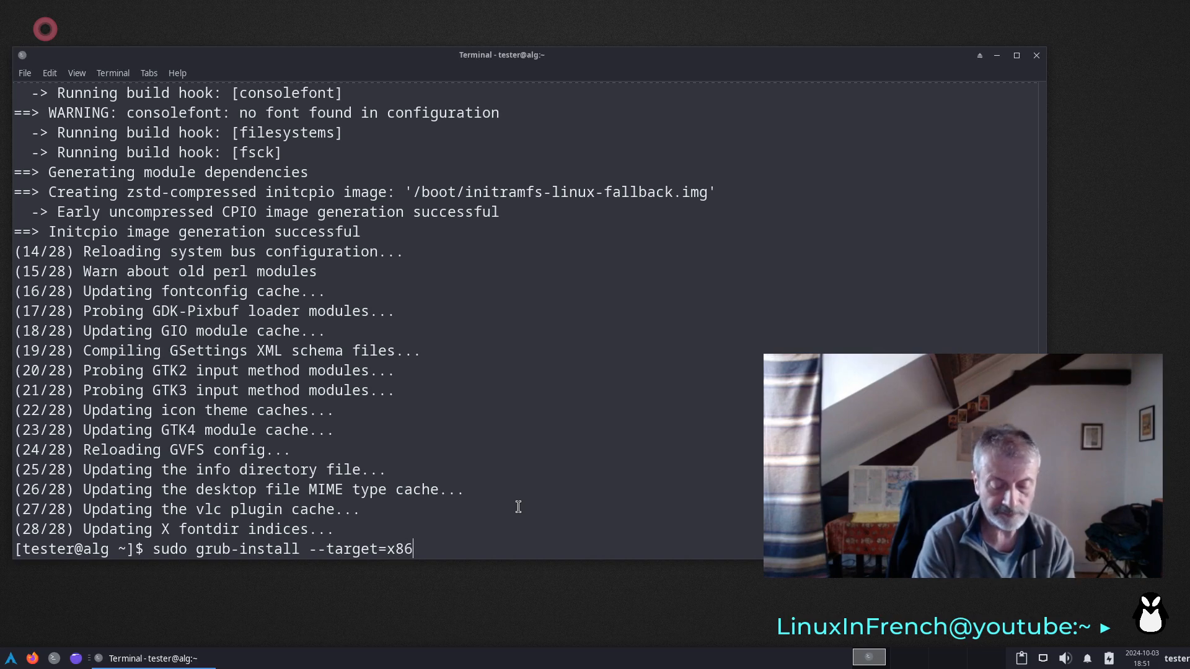
pyautogui.write('_6')
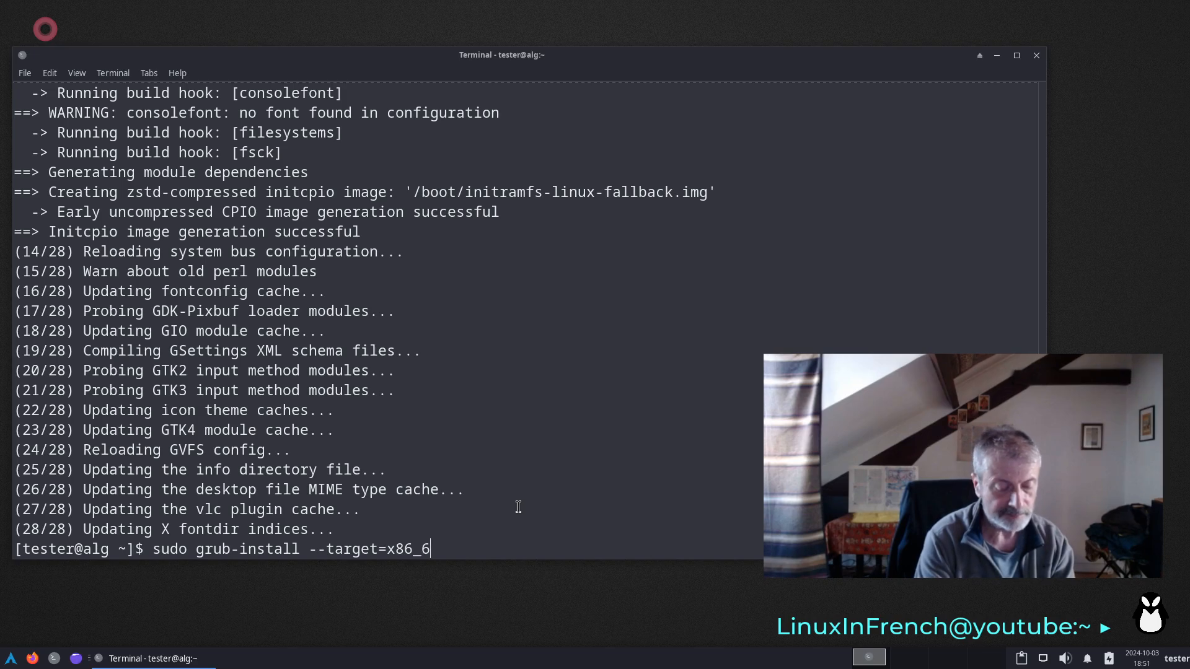
pyautogui.write('4-')
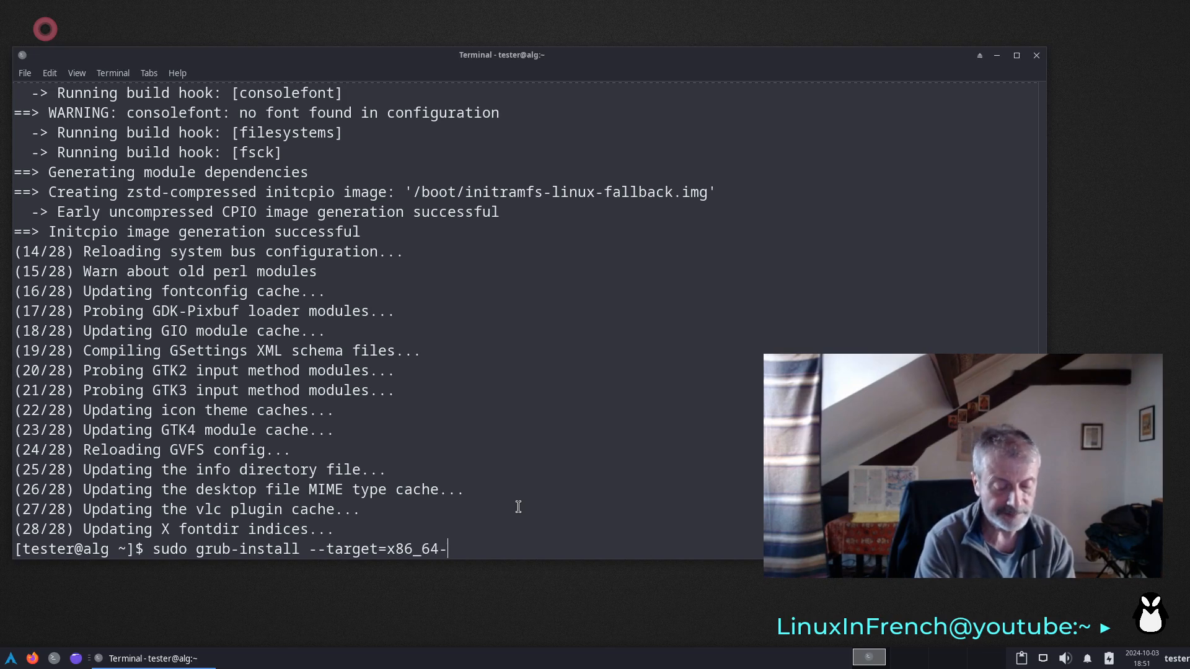
pyautogui.write('efi ')
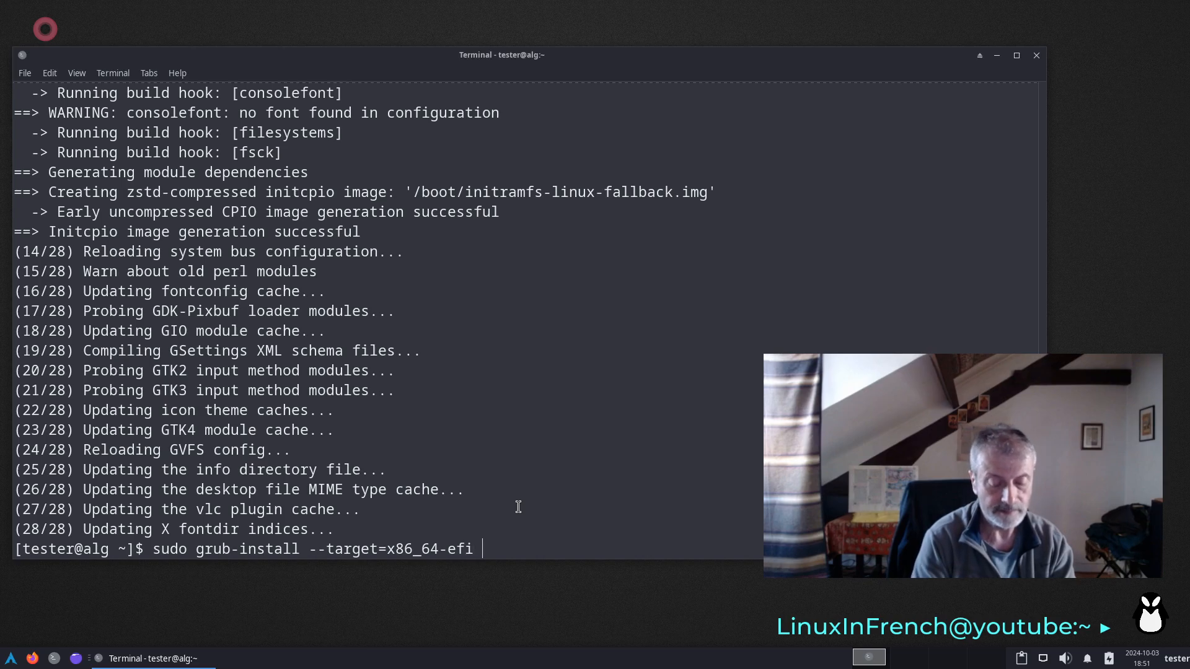
pyautogui.write('--efi')
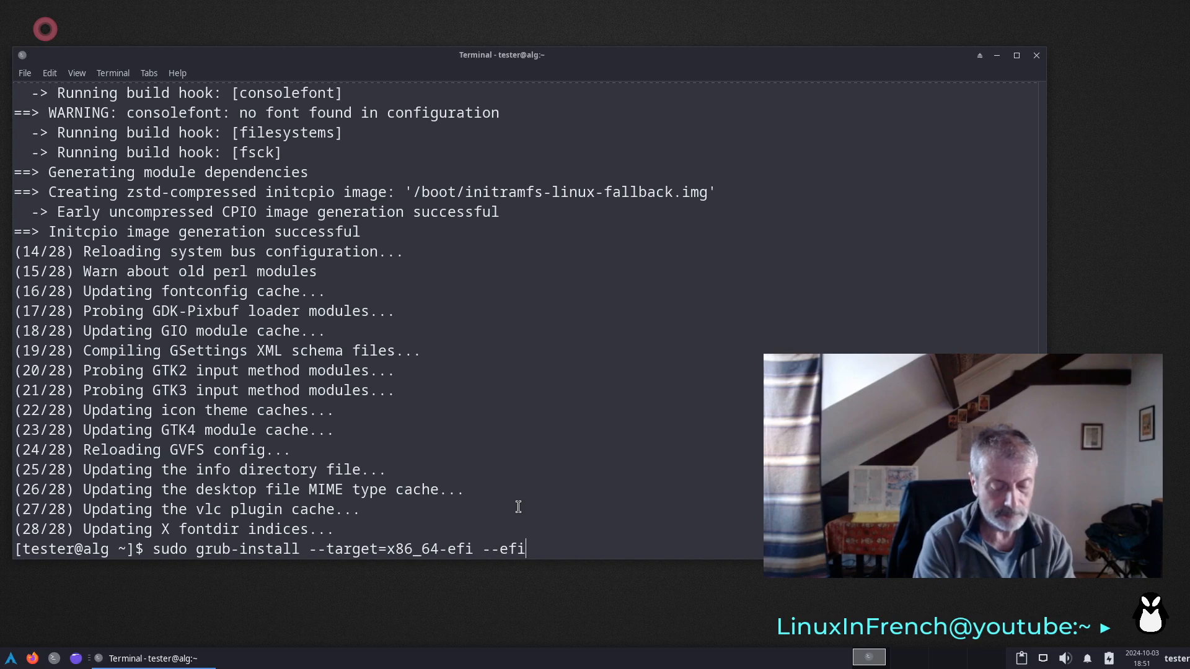
pyautogui.write('-direc')
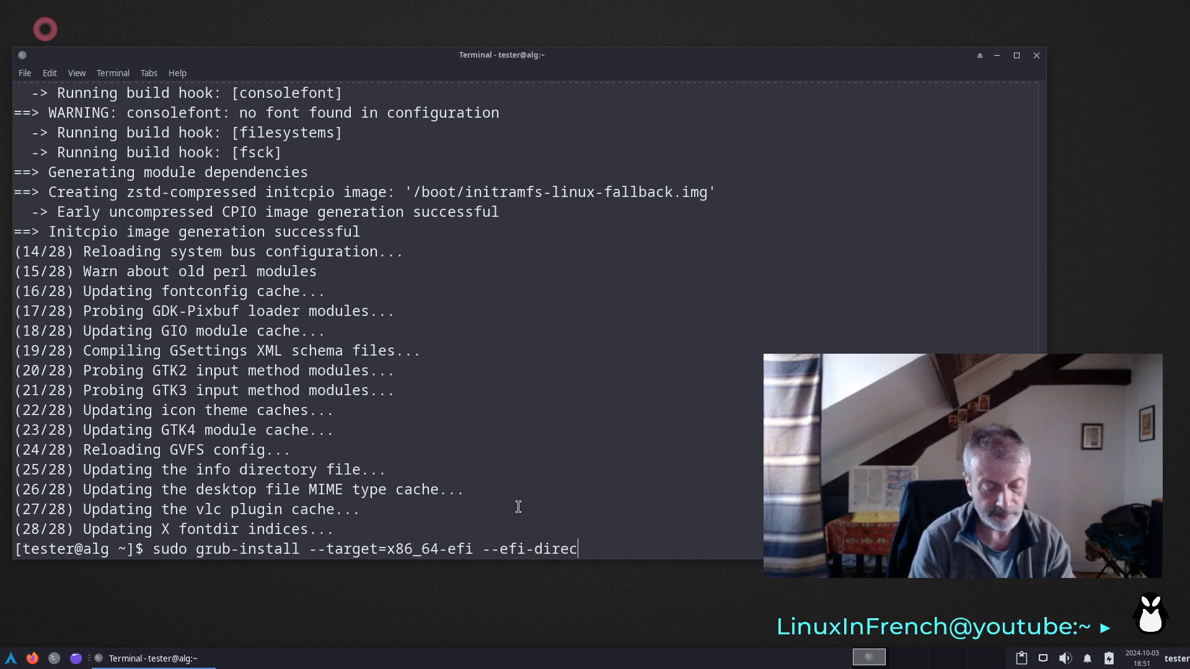
pyautogui.write('tory=')
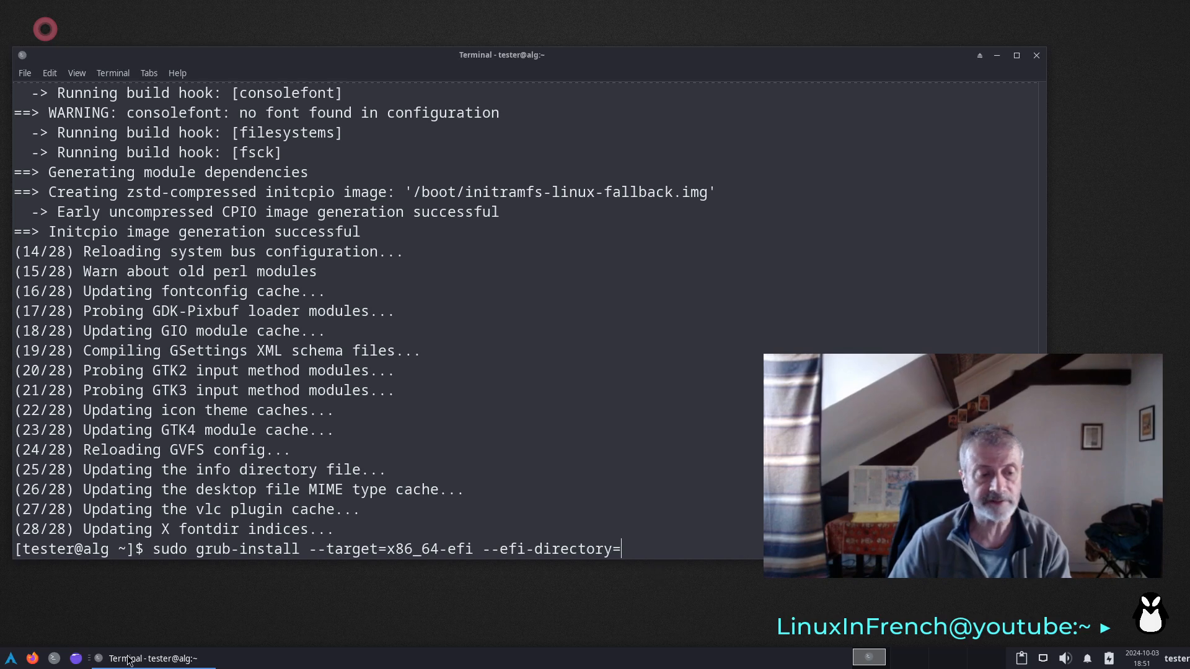
# - List the block devices and their mount points with lsblk in a second, enlarged terminal window, and close that window
pyautogui.click(54, 658)
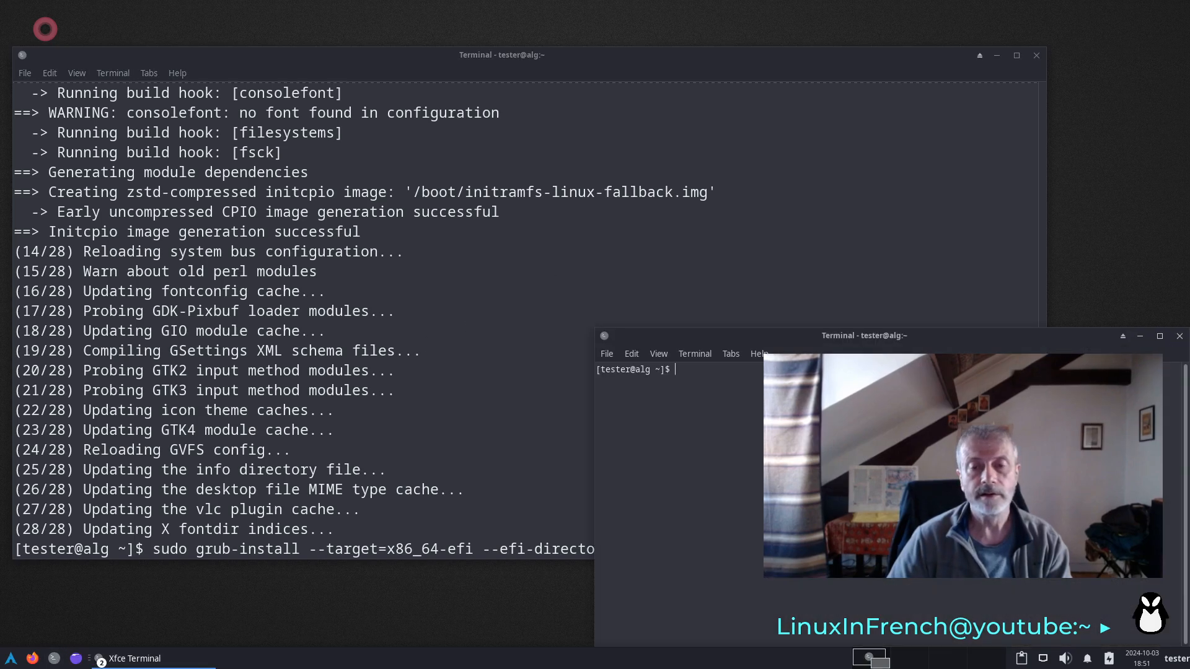
pyautogui.moveTo(774, 342); pyautogui.dragTo(237, 175)
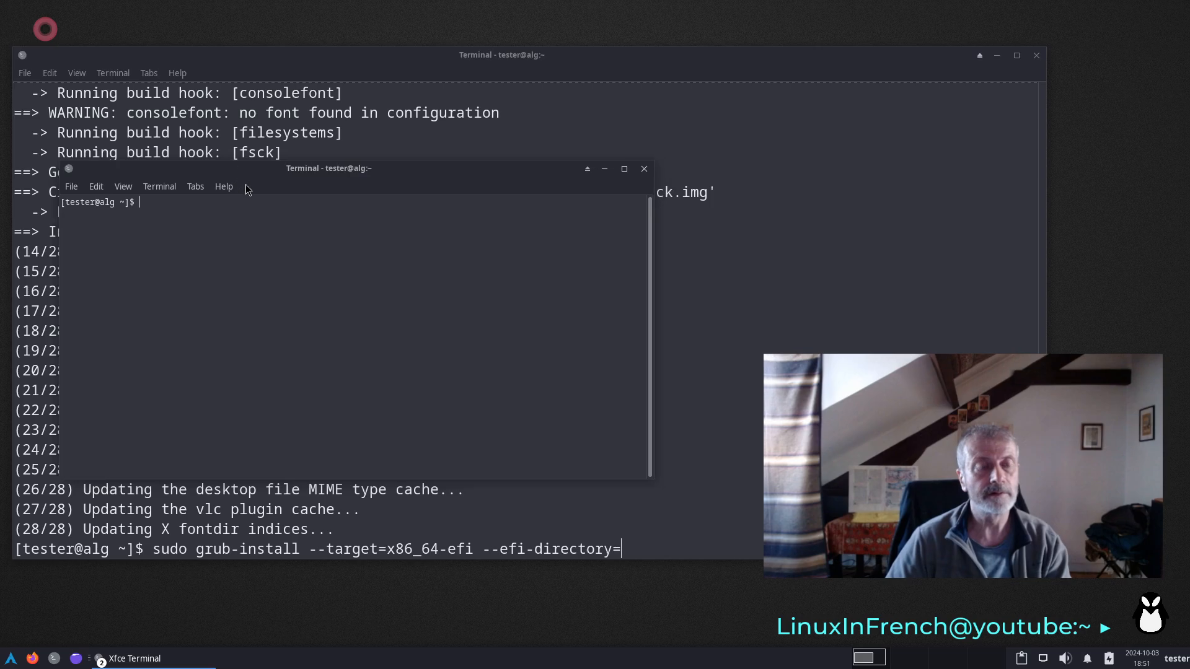
pyautogui.hotkey('ctrl', '+')
pyautogui.hotkey('ctrl', '+')
pyautogui.hotkey('ctrl', '+')
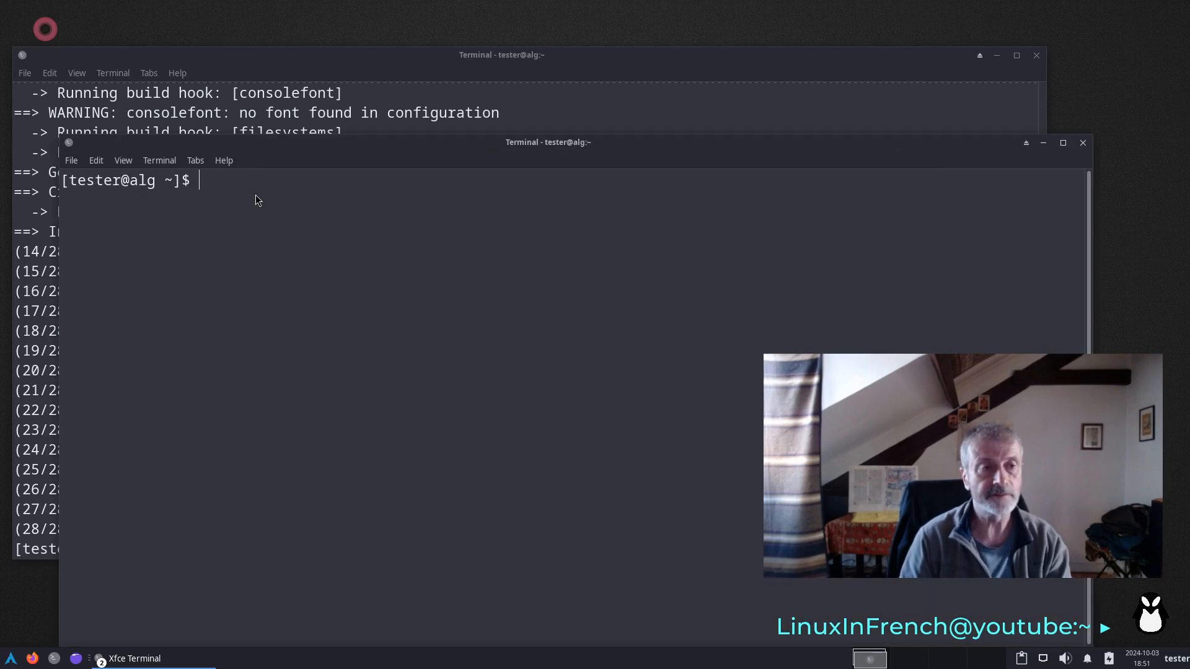
pyautogui.write('lsblk')
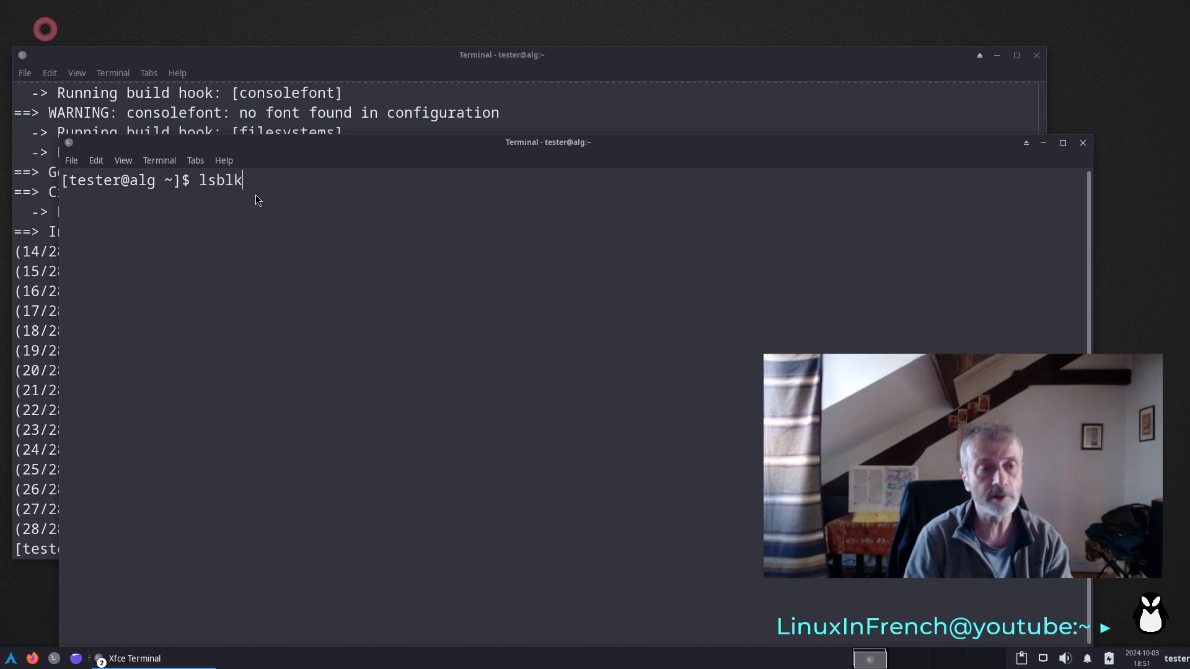
pyautogui.press('Return')
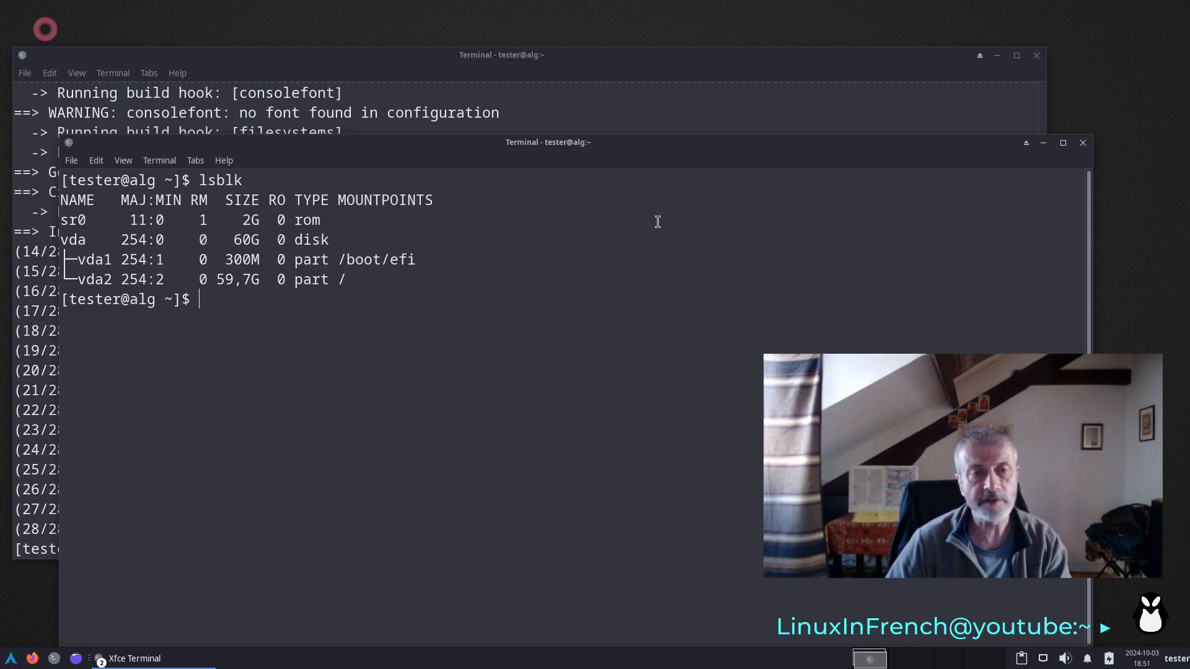
pyautogui.click(1082, 143)
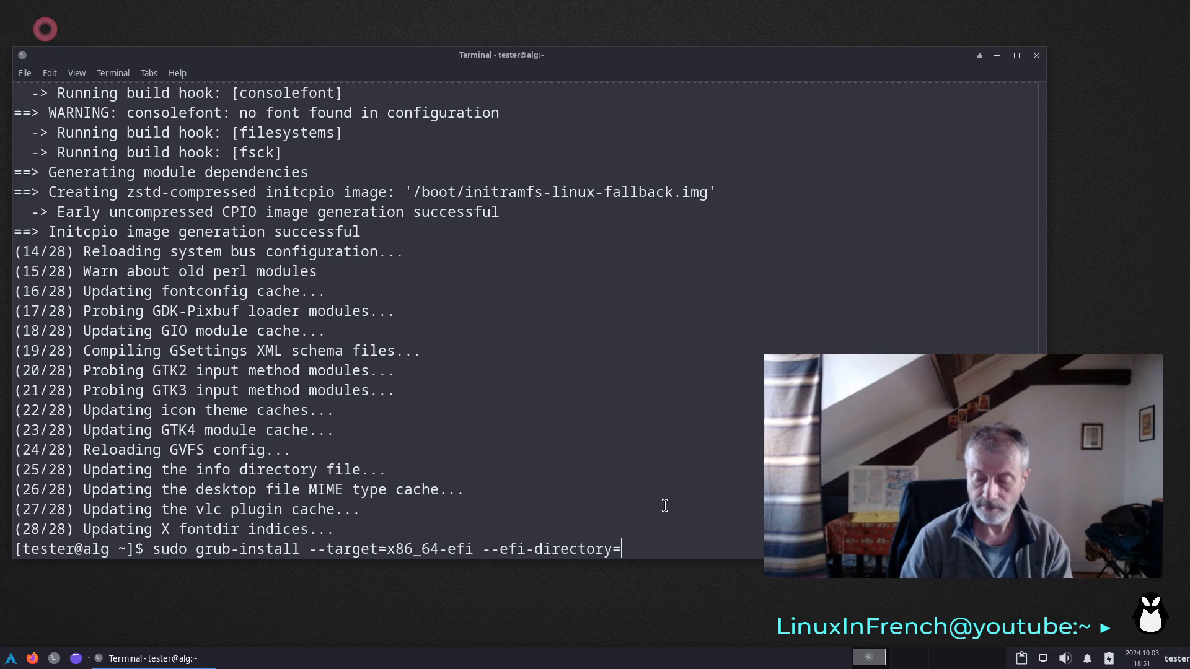
# - Complete the EFI directory option with the path /boot/efi and move the terminal window slightly lower on the desktop
pyautogui.write('/boot/')
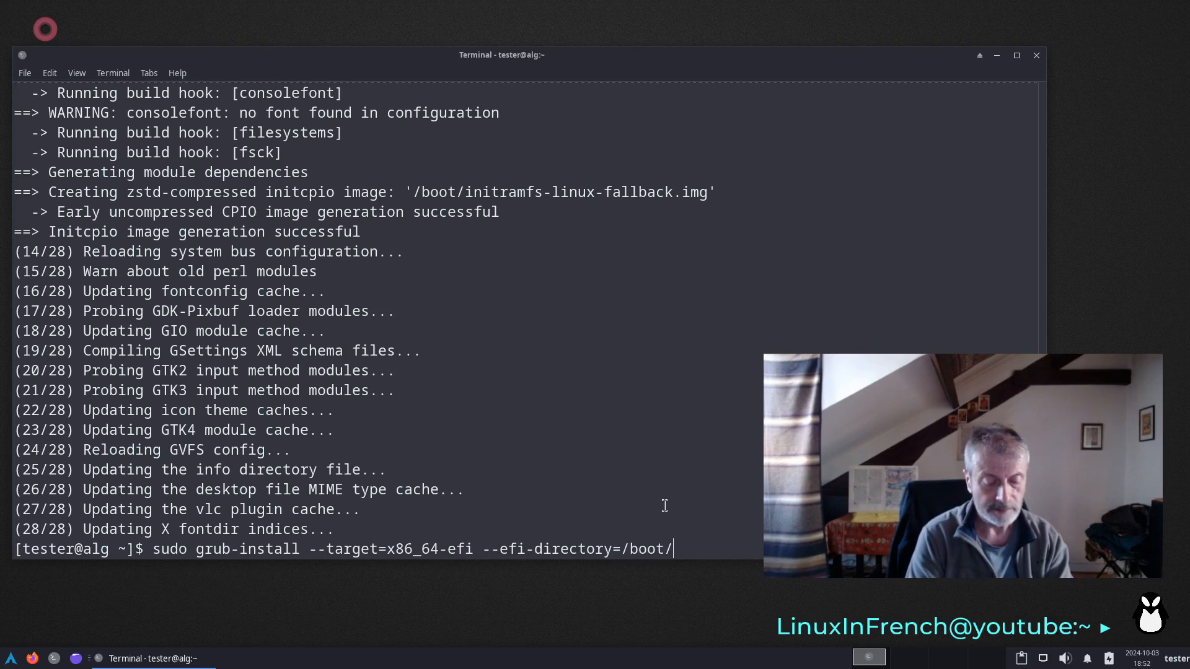
pyautogui.write('efi')
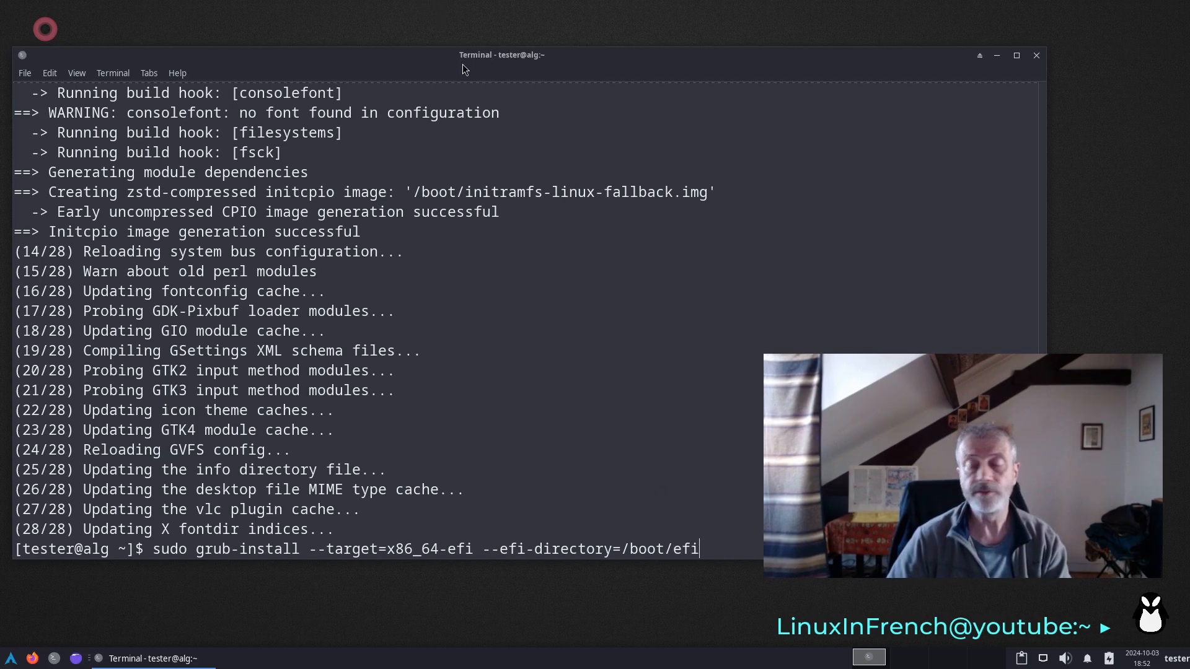
pyautogui.moveTo(462, 65); pyautogui.dragTo(478, 122)
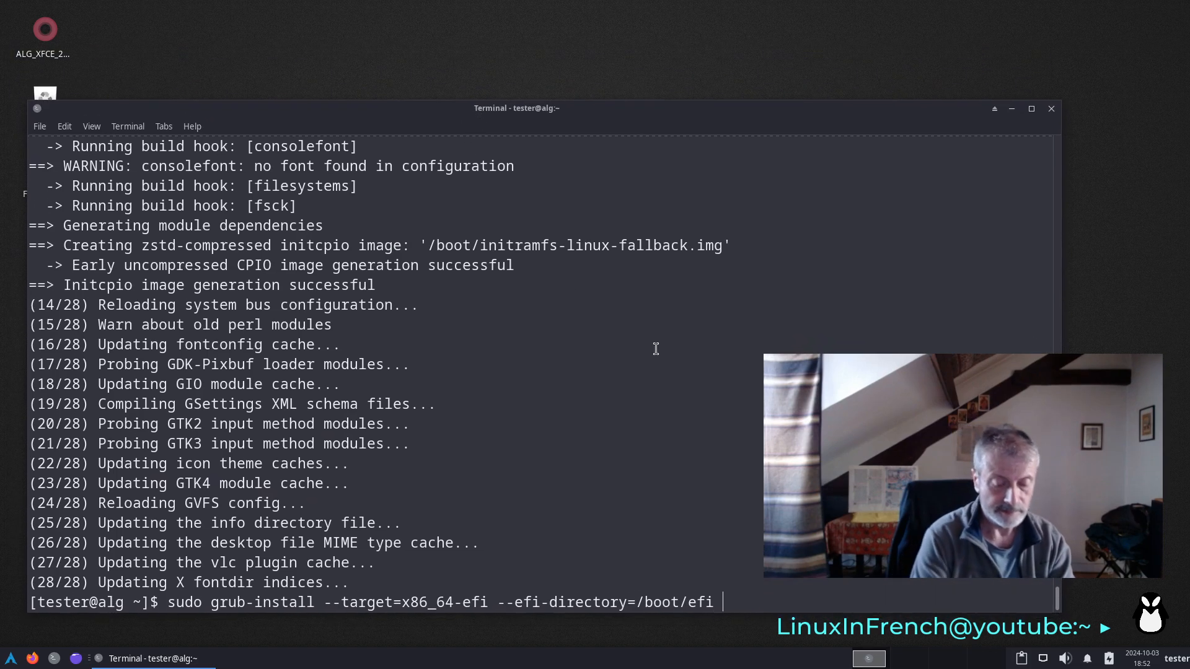
# - Add --bootloader-id=Arch_Linux to the grub-install command and run it
pyautogui.write('--')
pyautogui.write('boo')
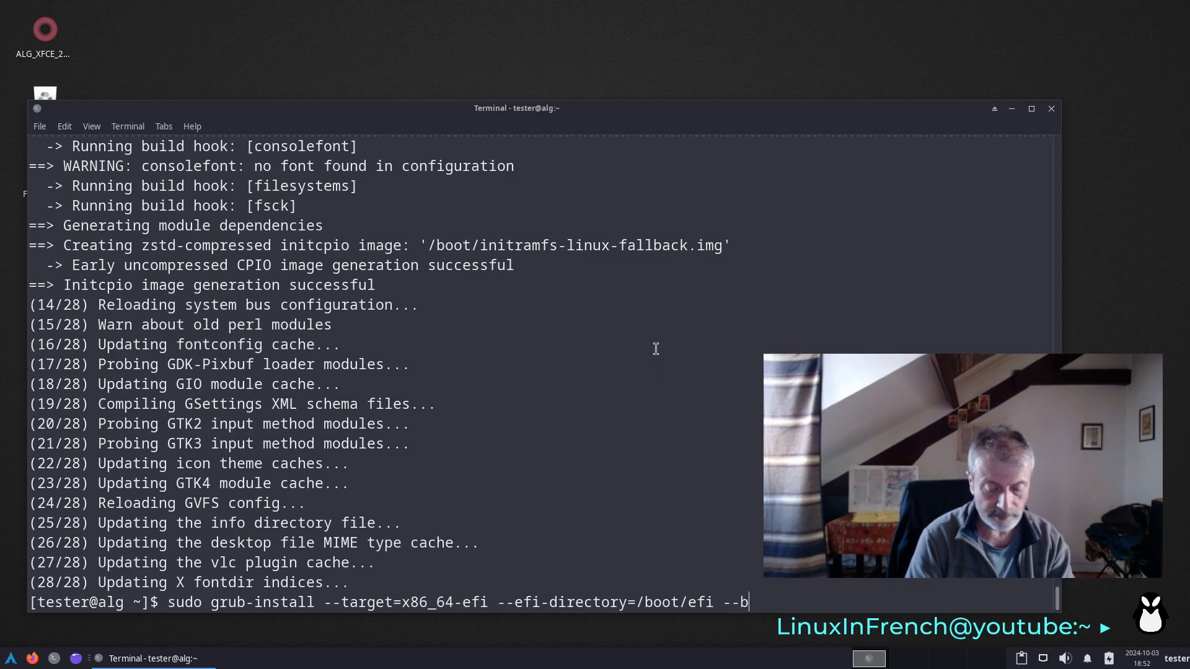
pyautogui.write('tl')
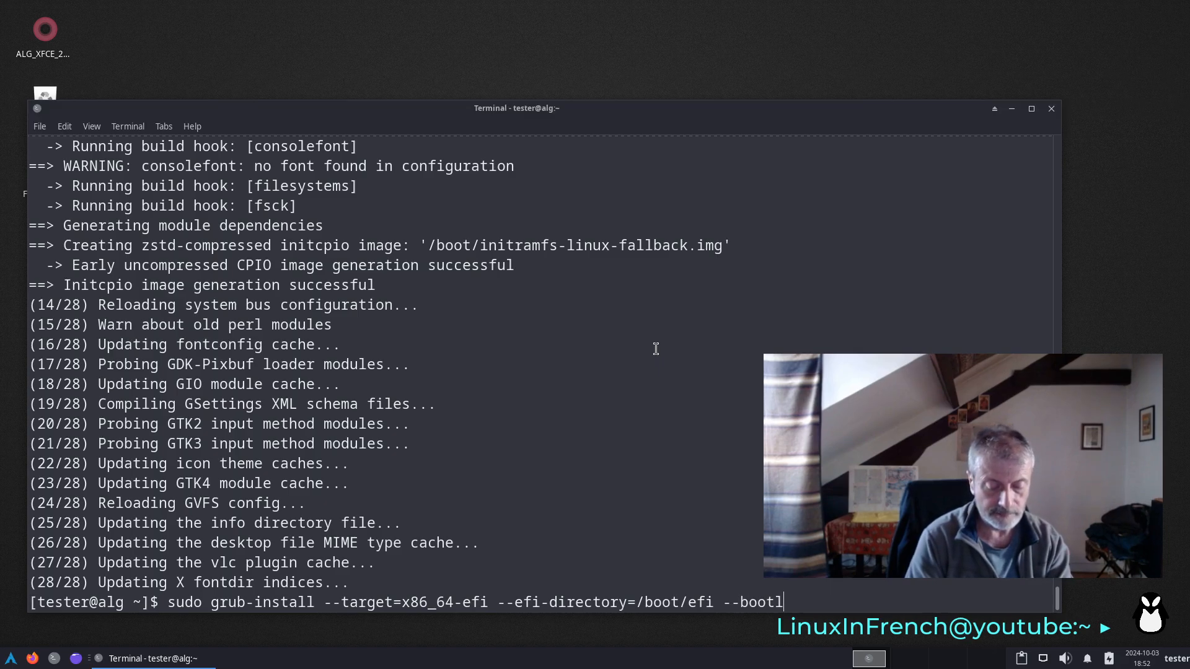
pyautogui.write('oader')
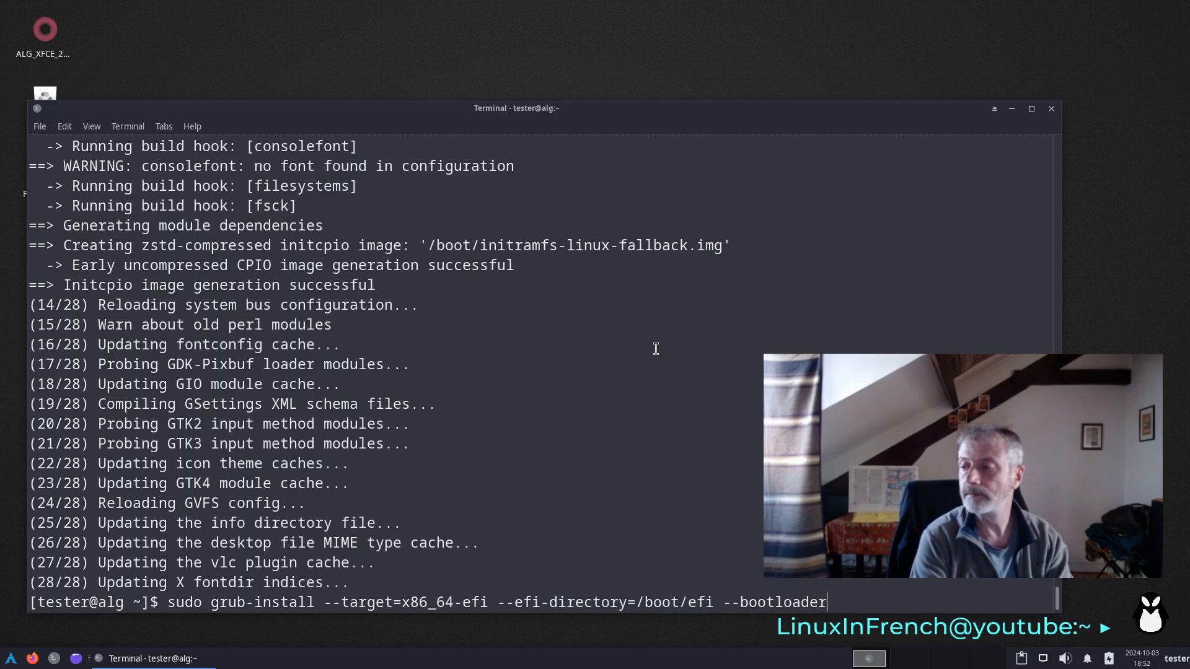
pyautogui.write('-')
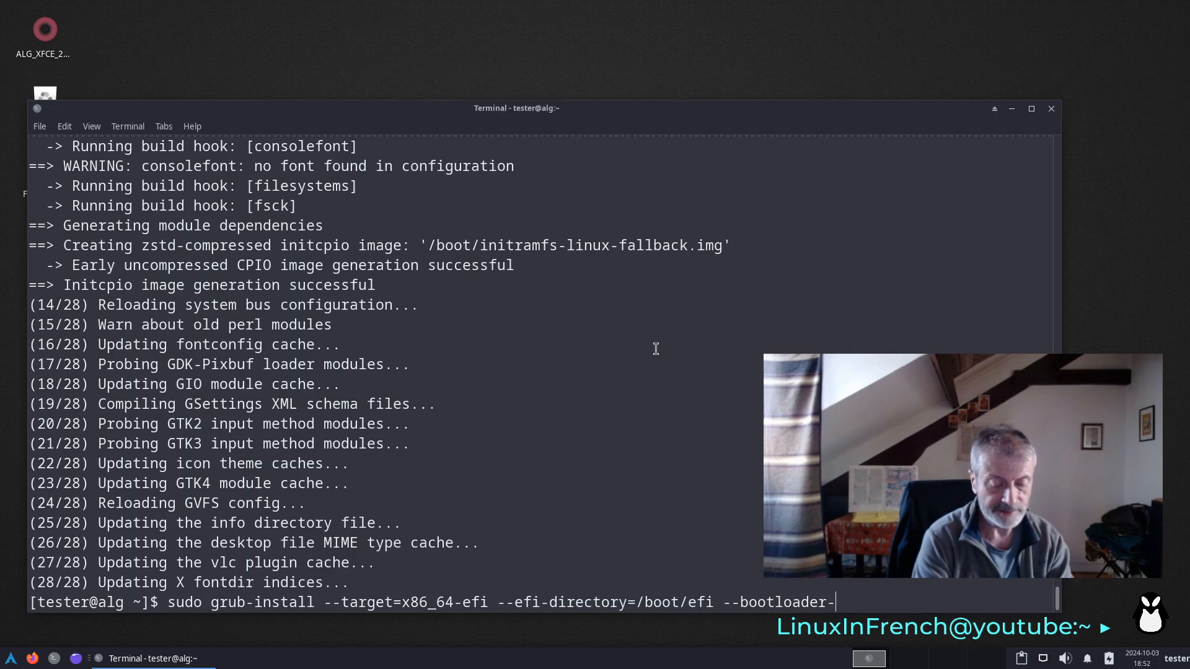
pyautogui.write('id')
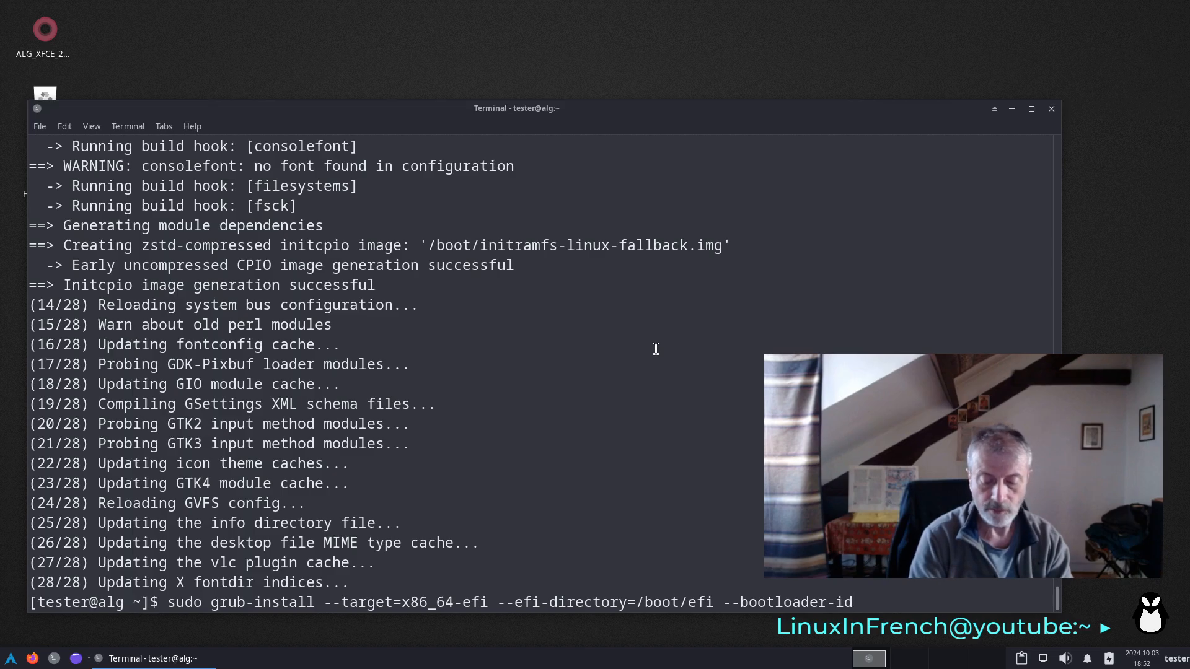
pyautogui.write('=Arch_Linux')
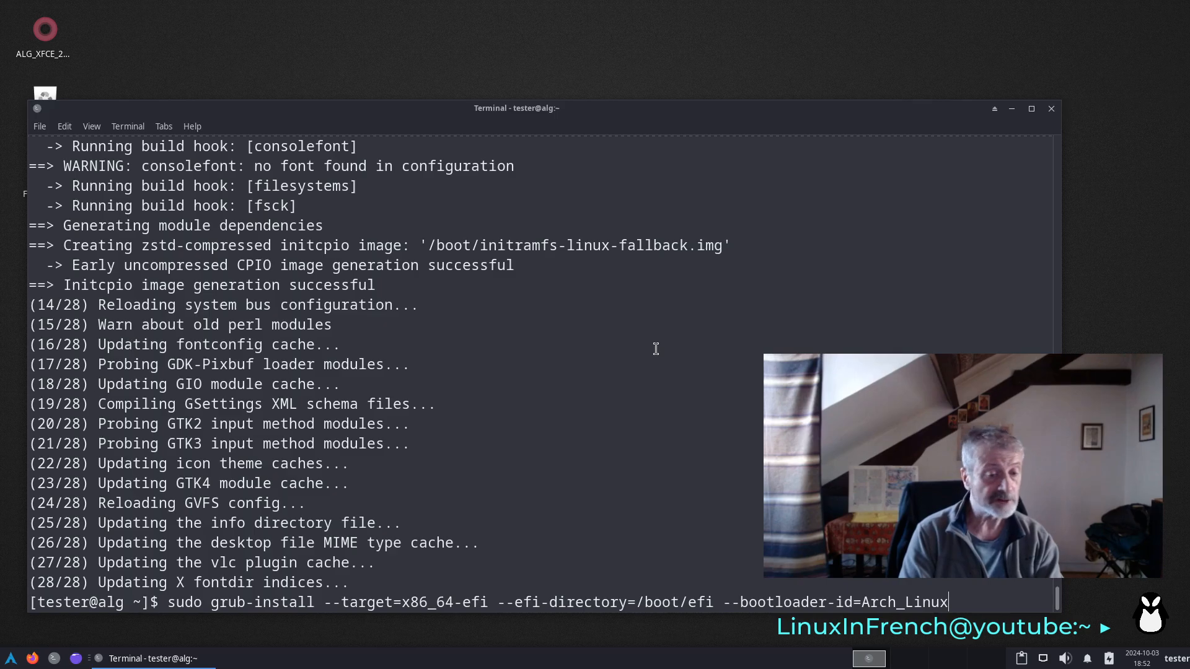
pyautogui.press('Return')
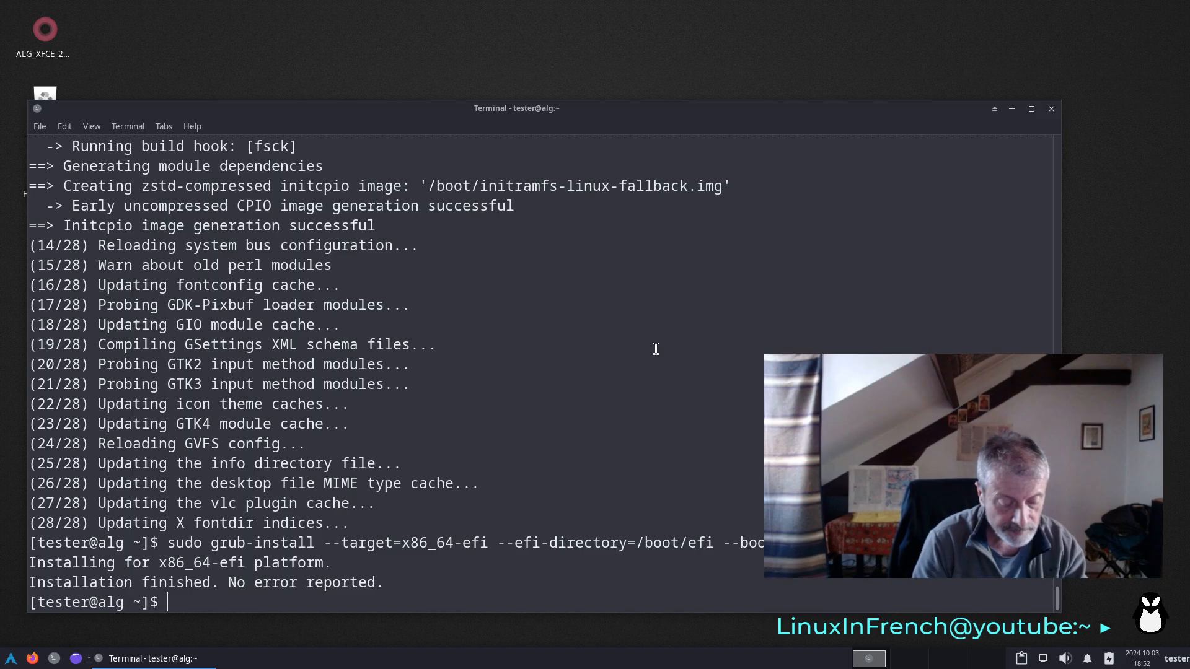
# - Regenerate the GRUB configuration with the command sudo grub-mkconfig -o /boot/grub/grub.cfg
pyautogui.write('sudo')
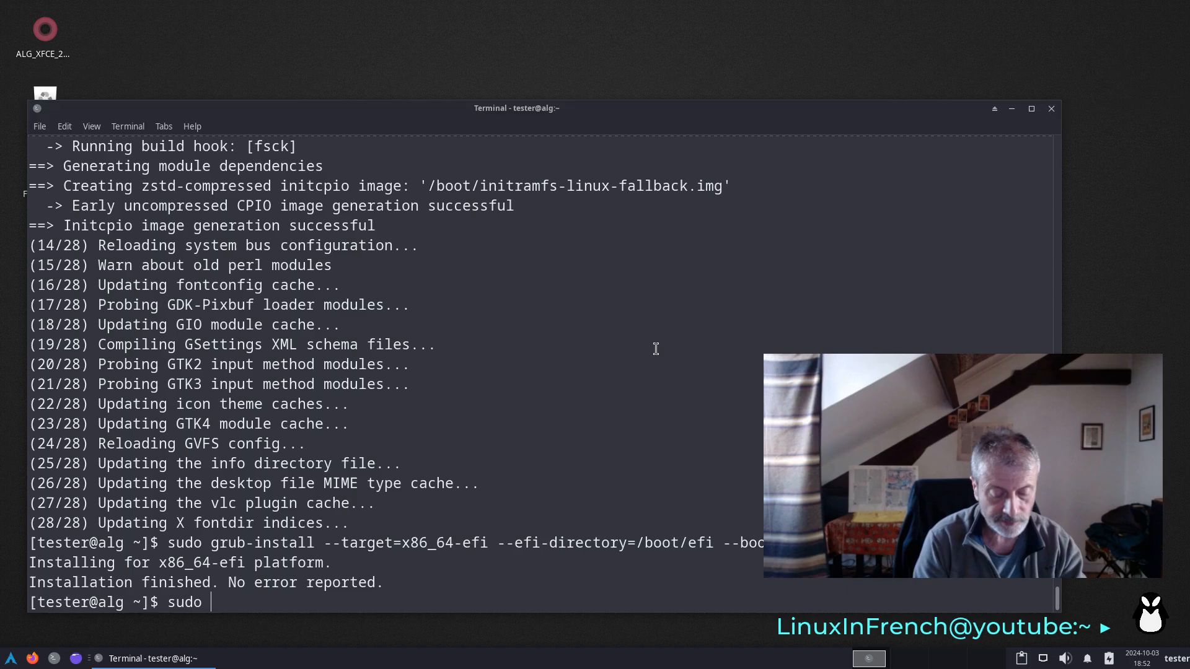
pyautogui.write(' grub-')
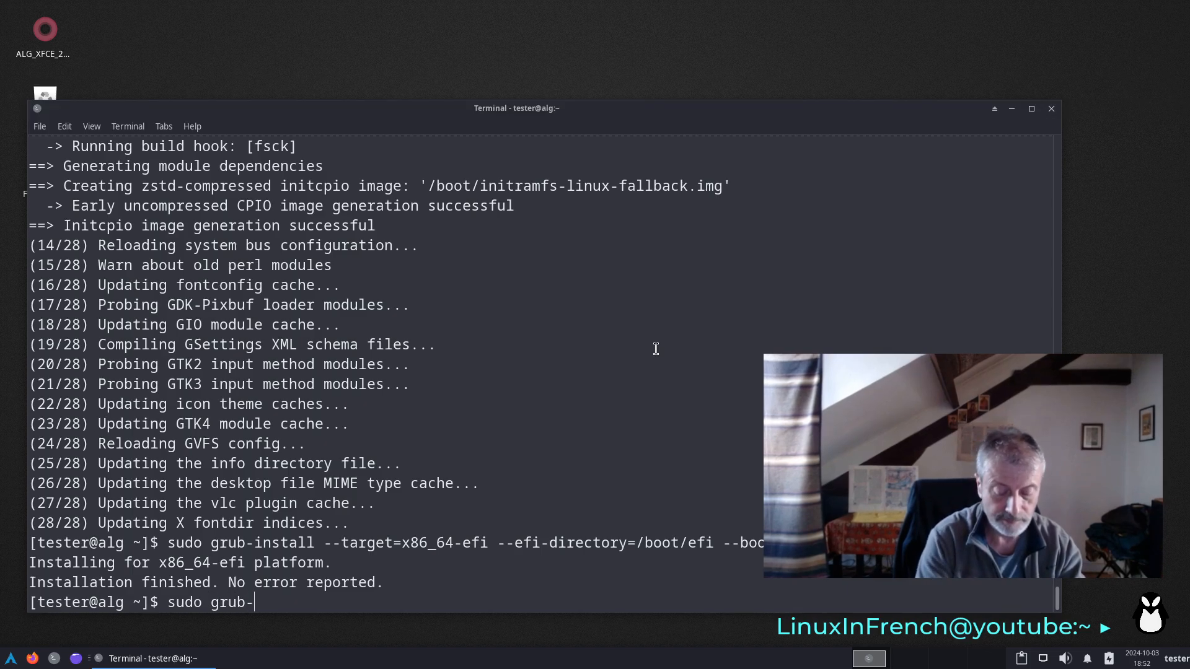
pyautogui.write('m')
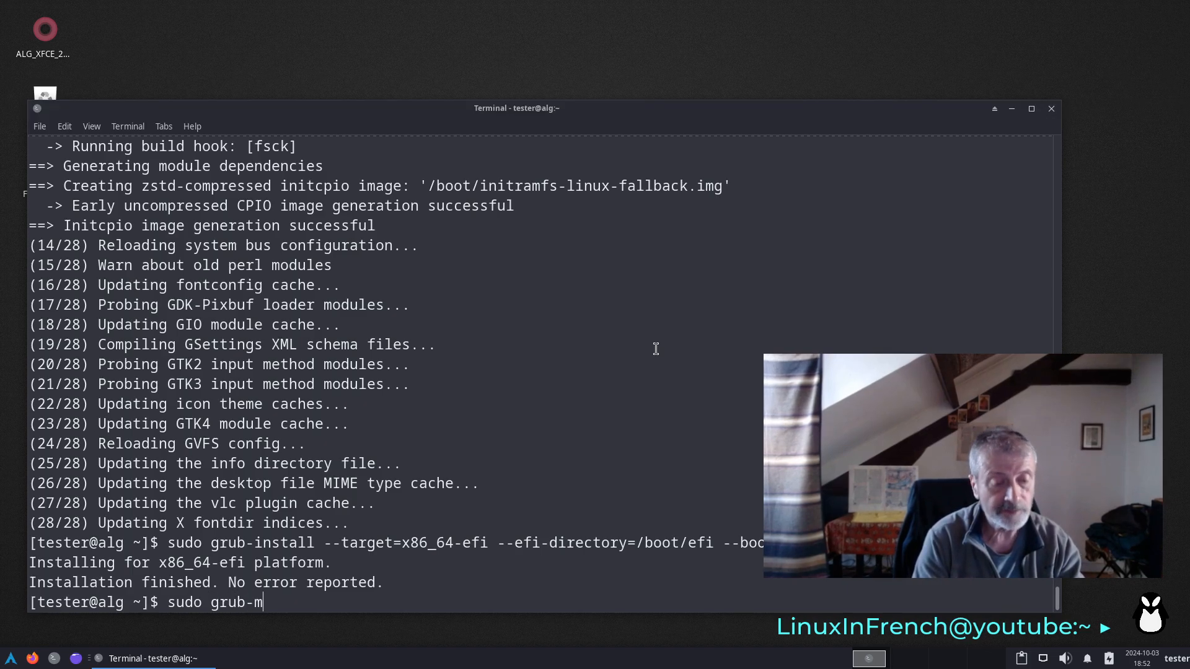
pyautogui.write('kco')
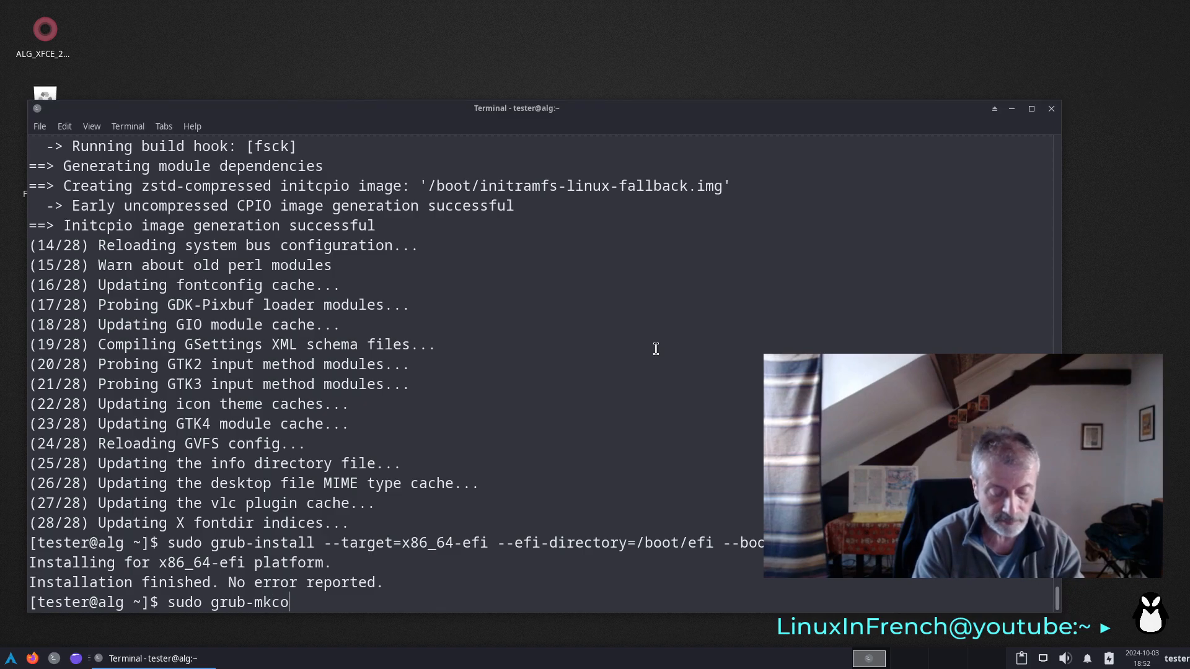
pyautogui.write('nfig -o')
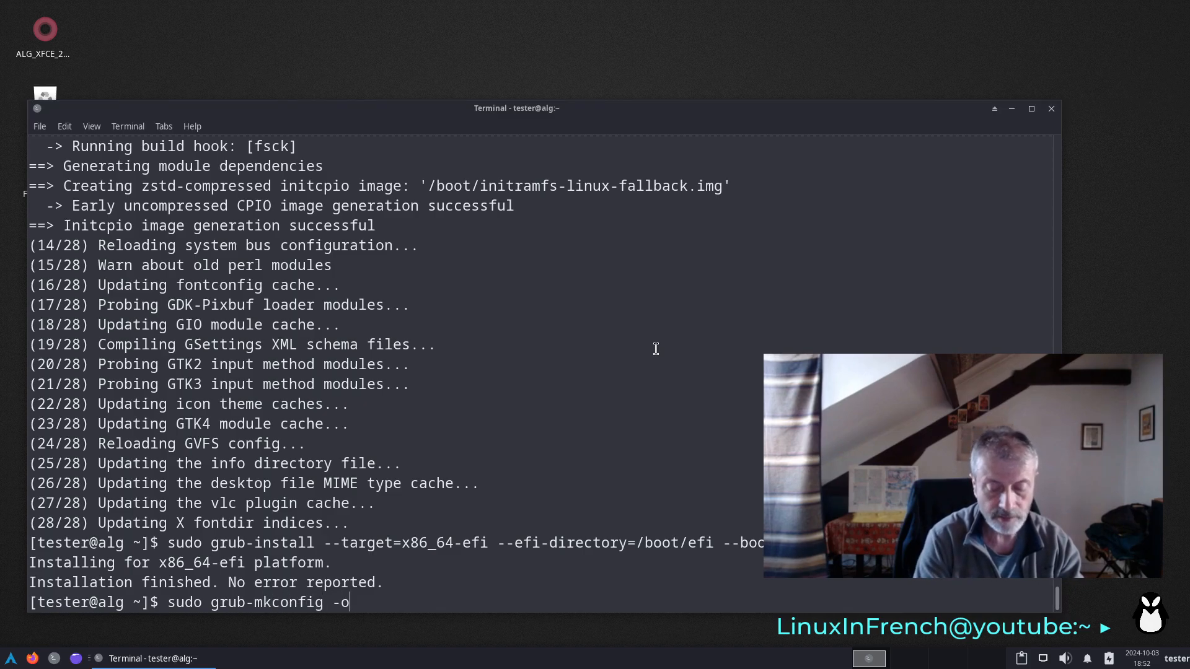
pyautogui.write(' /boot/')
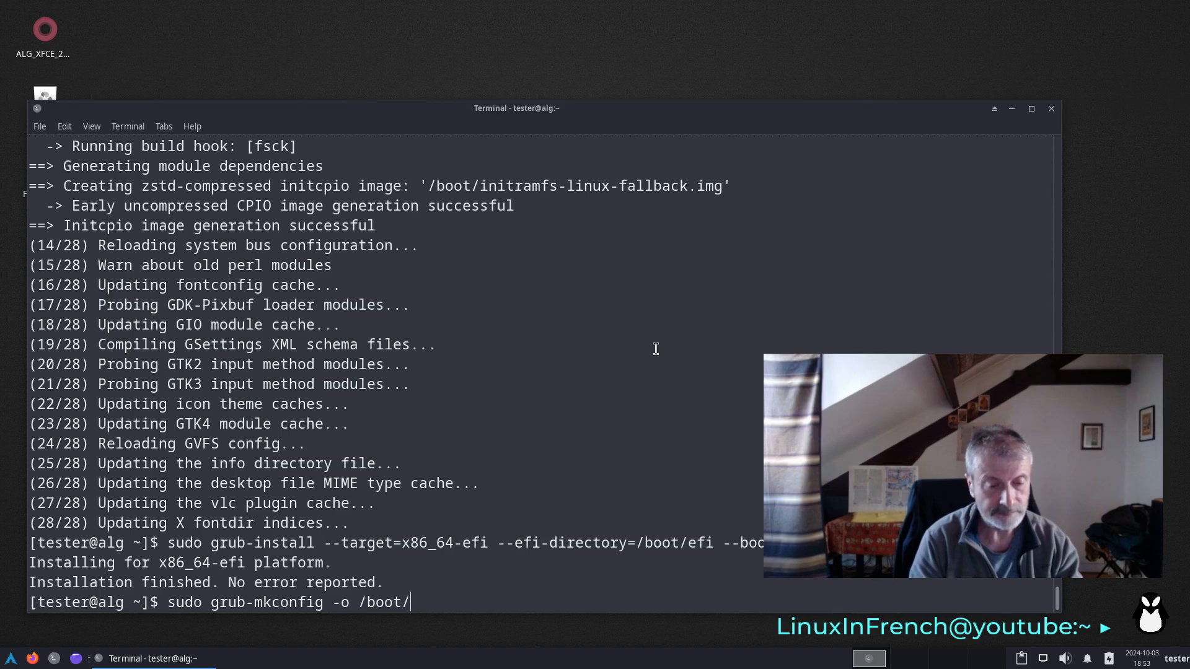
pyautogui.write('grub/')
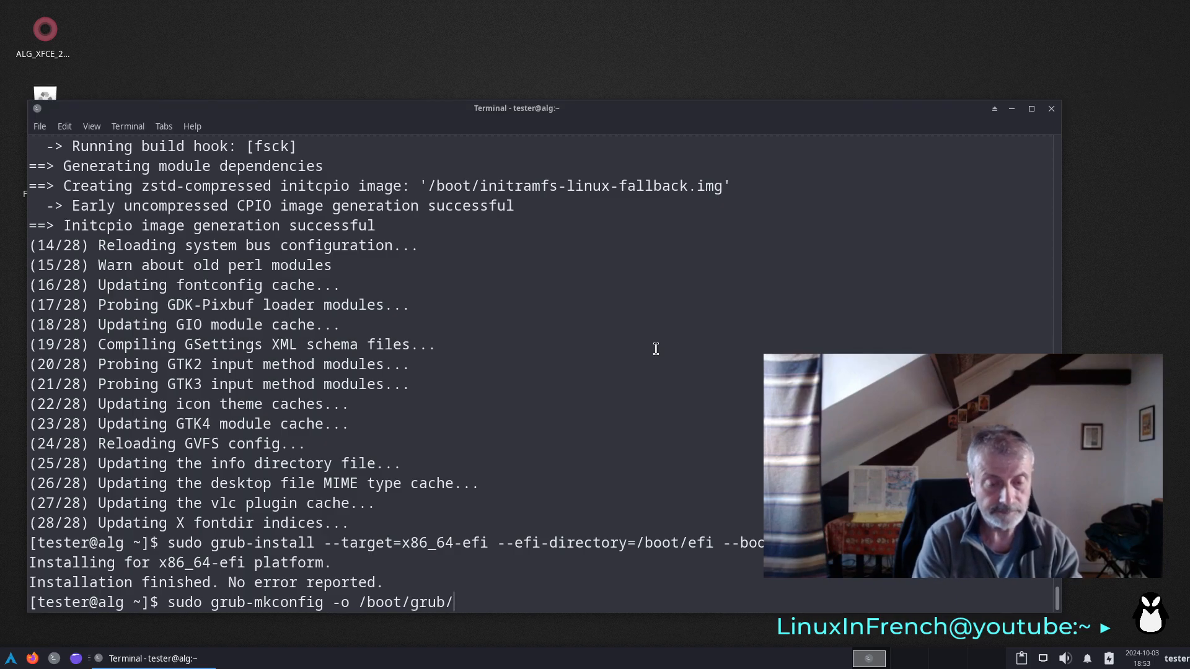
pyautogui.write('grub')
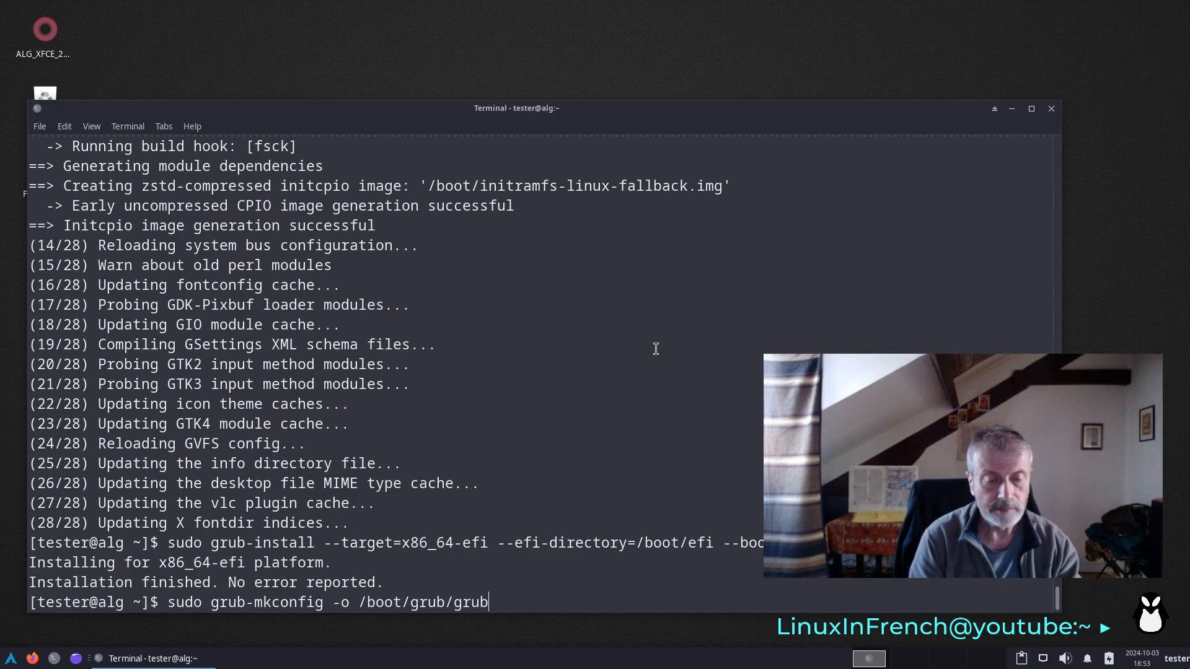
pyautogui.write('.cfg')
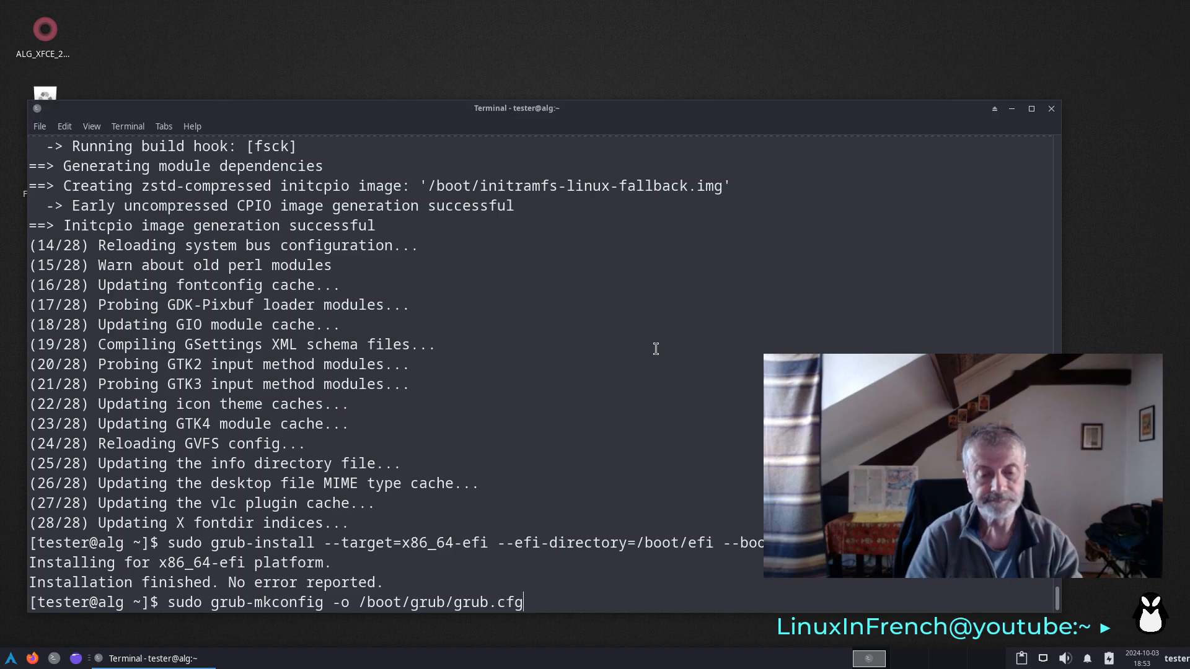
pyautogui.press('Return')
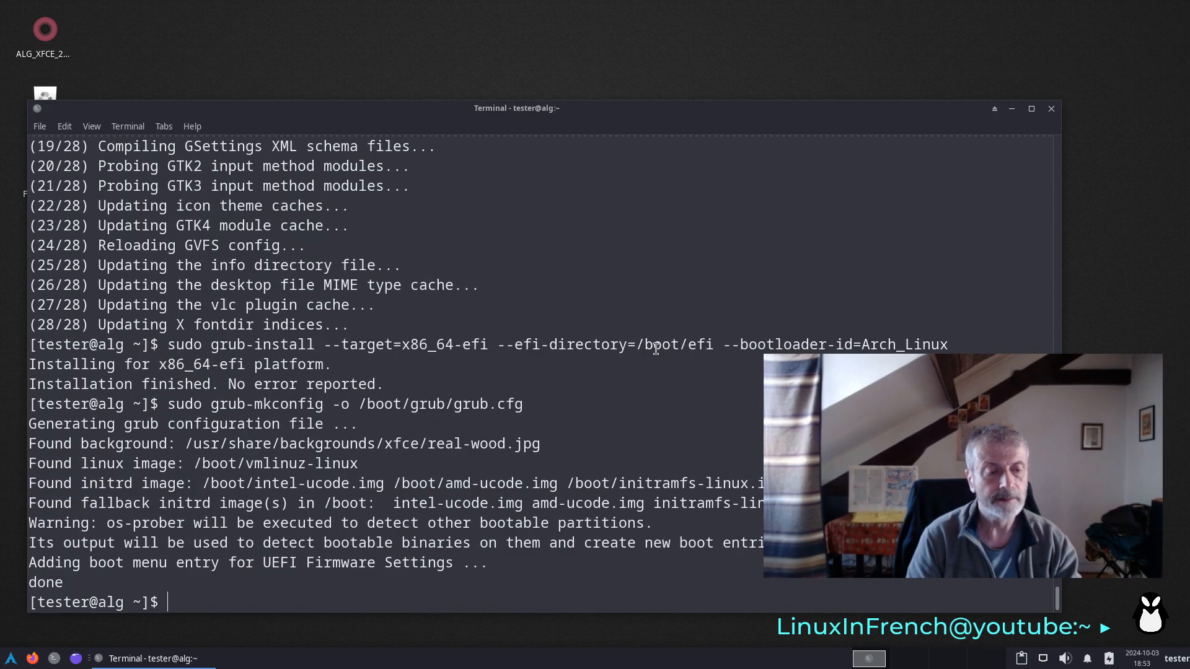
# - Reboot the virtual machine, boot the Arch Linux entry from GRUB, and log in with the account password
pyautogui.write('reboot')
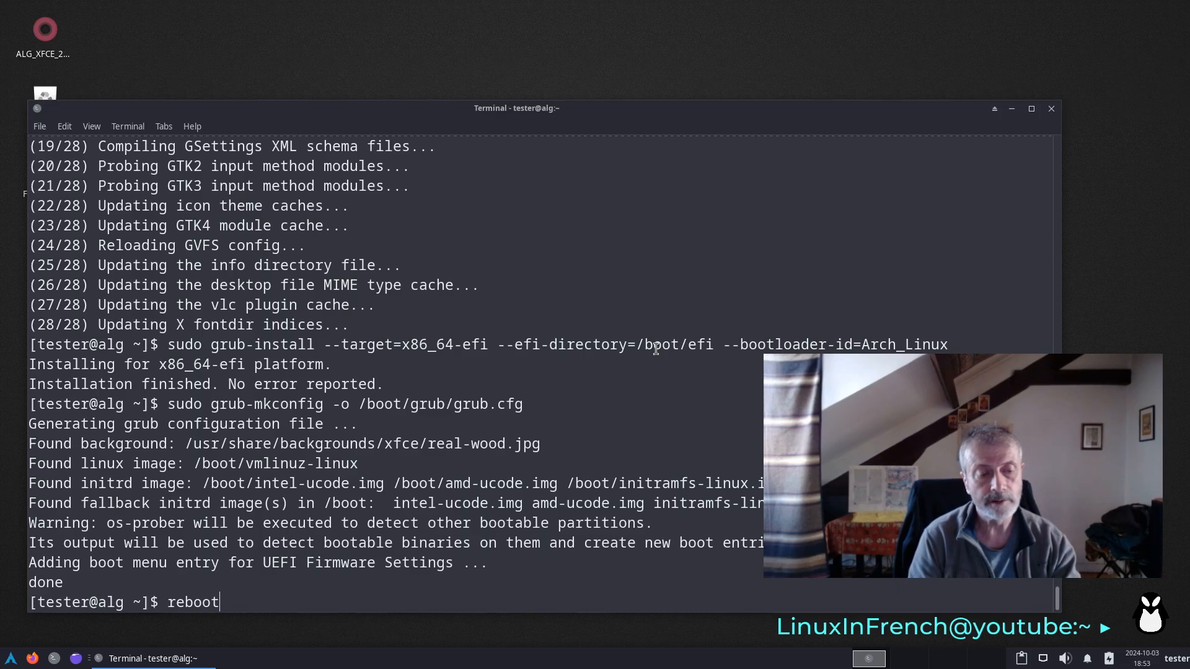
pyautogui.press('Return')
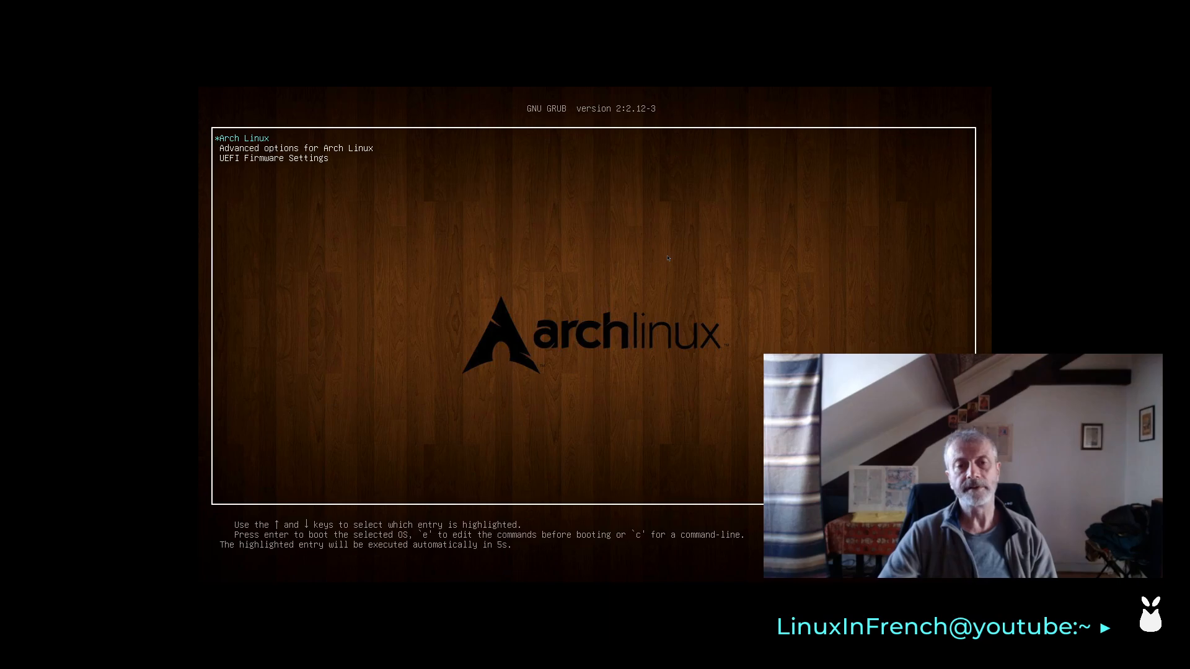
pyautogui.press('Return')
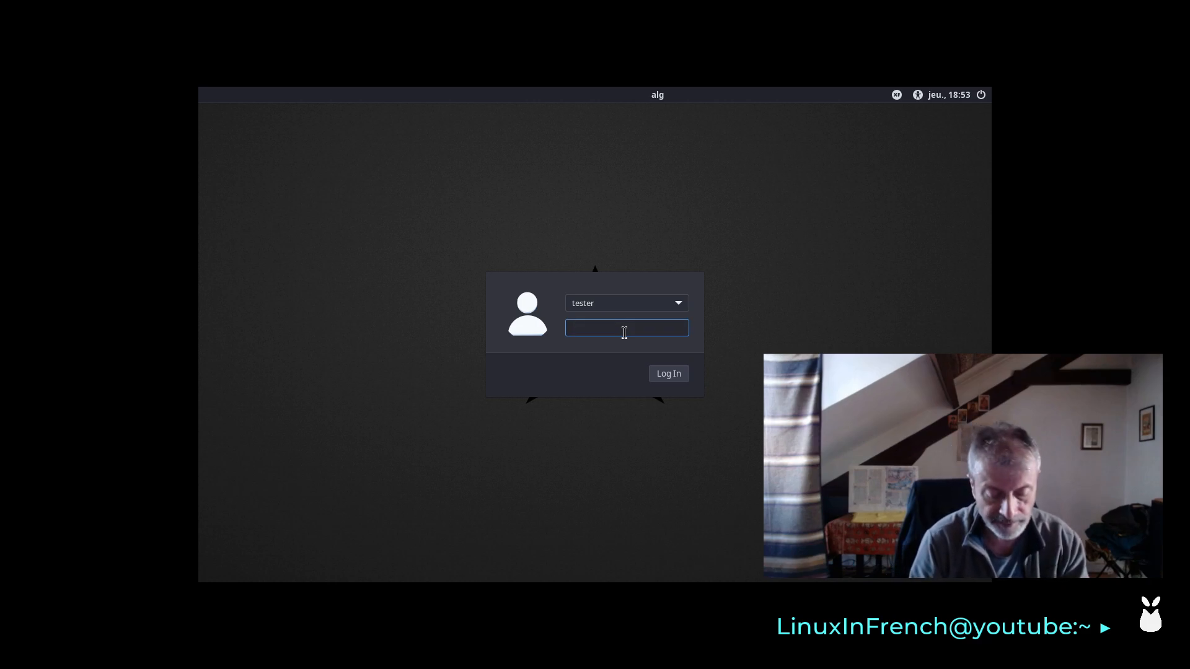
pyautogui.write('••••')
pyautogui.press('Return')
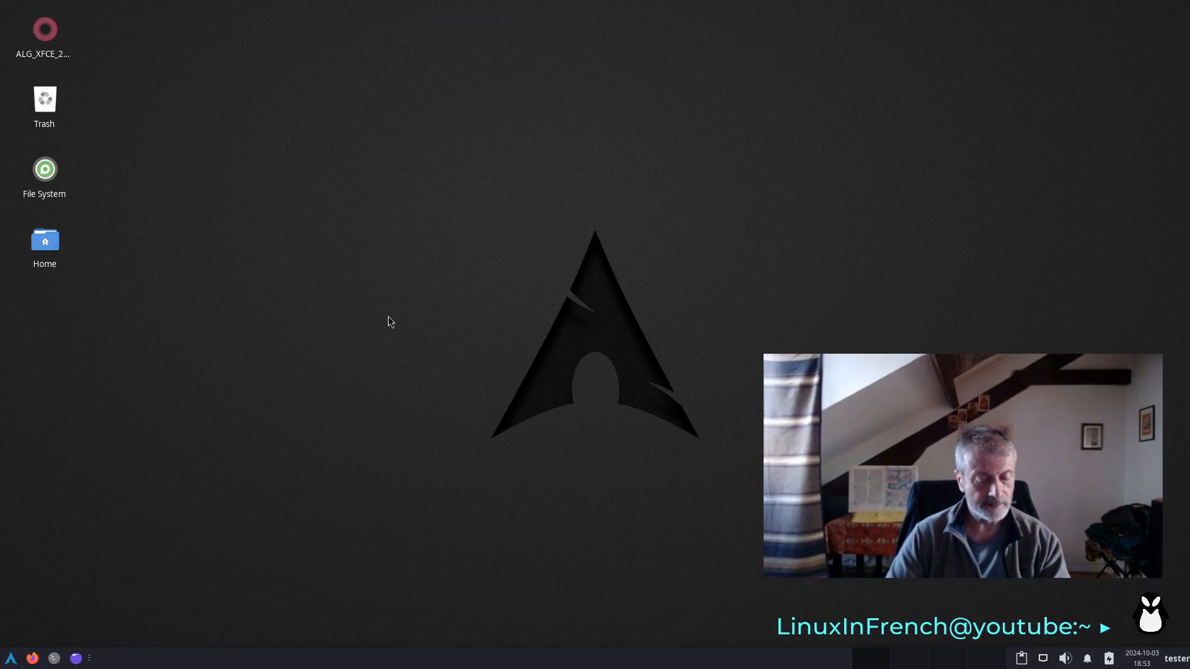
# - Test number entry in an enlarged terminal with 12548574, erase the digits, and close the terminal
pyautogui.click(54, 659)
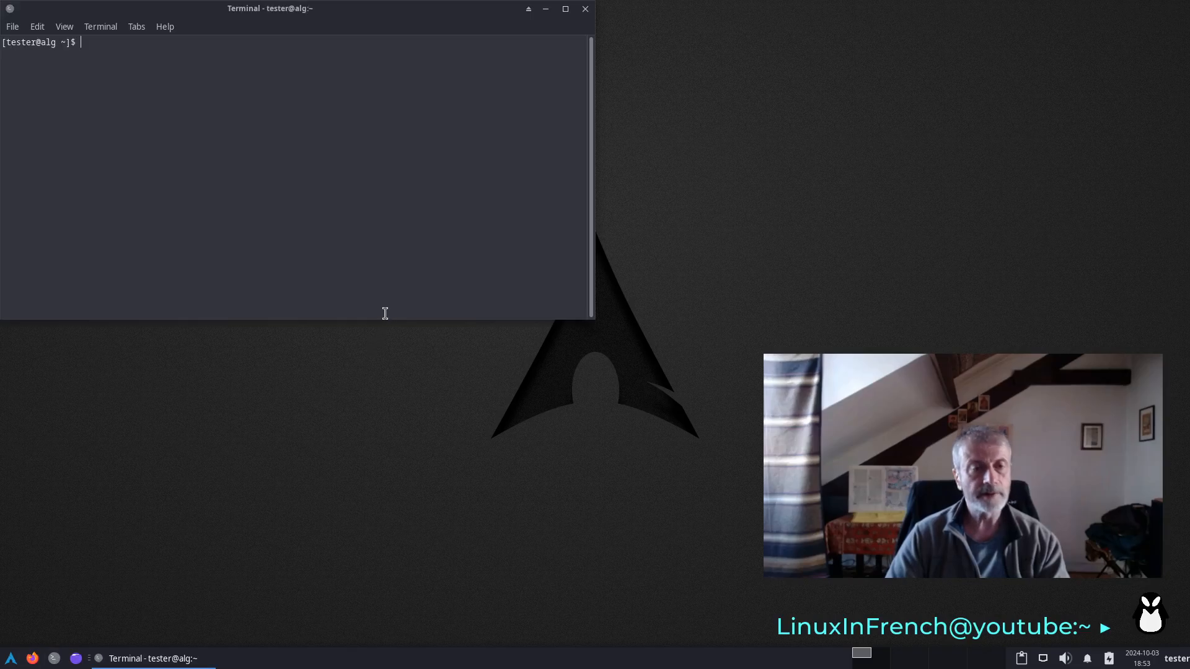
pyautogui.hotkey('ctrl', '+')
pyautogui.hotkey('ctrl', '+')
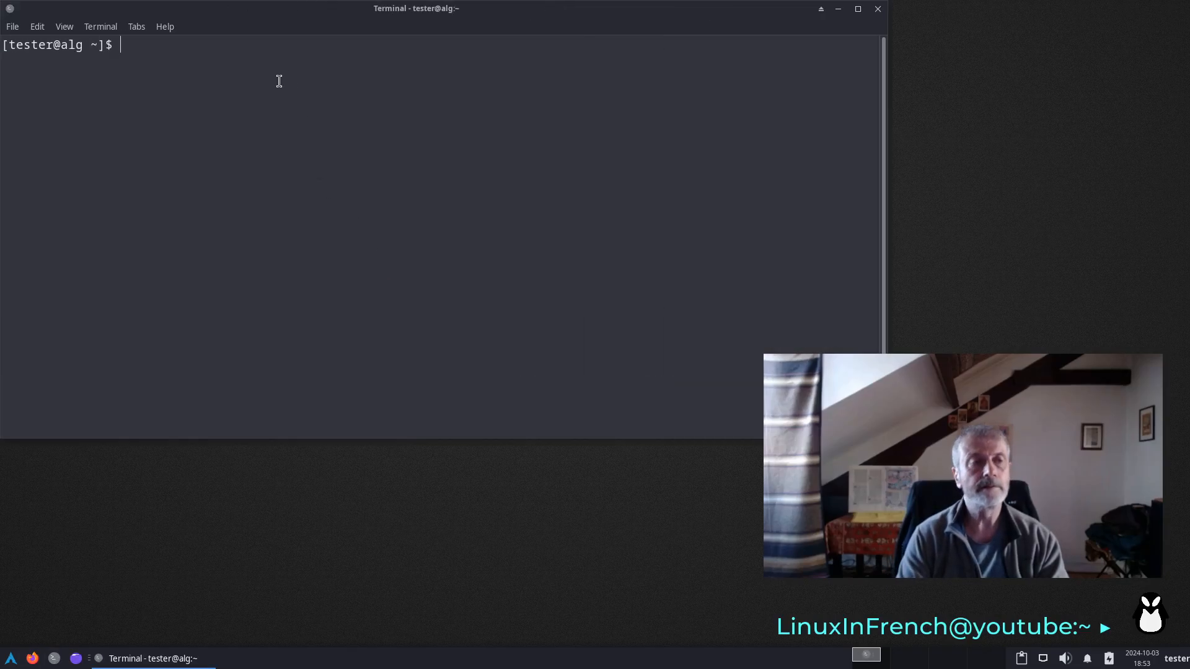
pyautogui.write('1254')
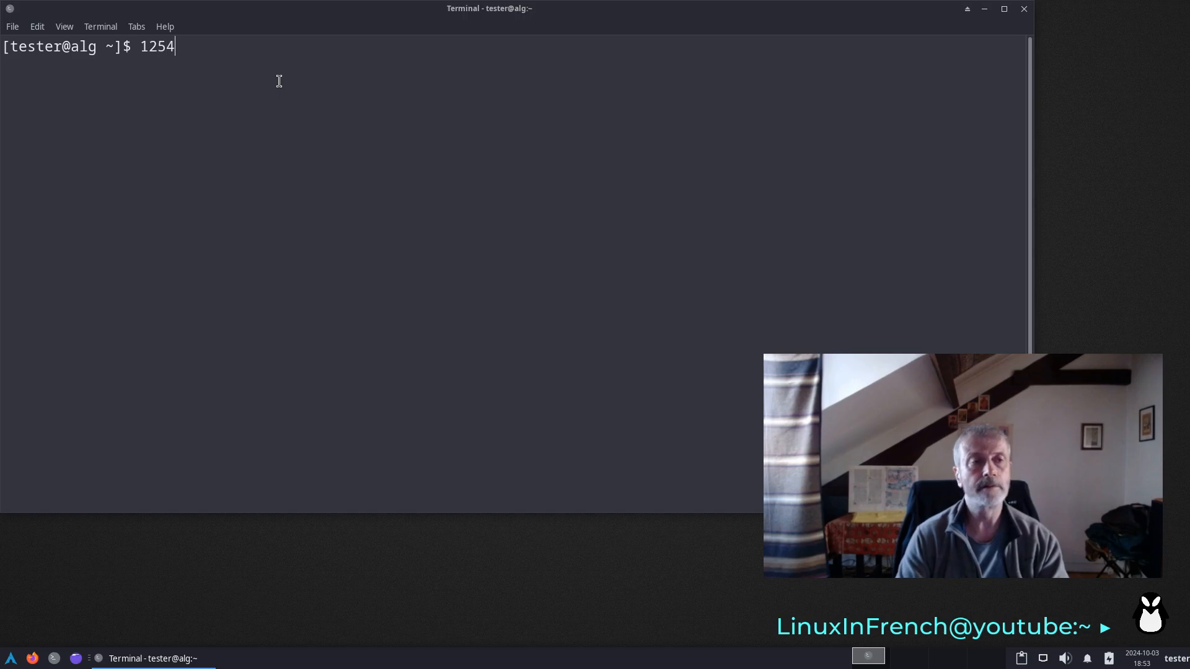
pyautogui.write('8574')
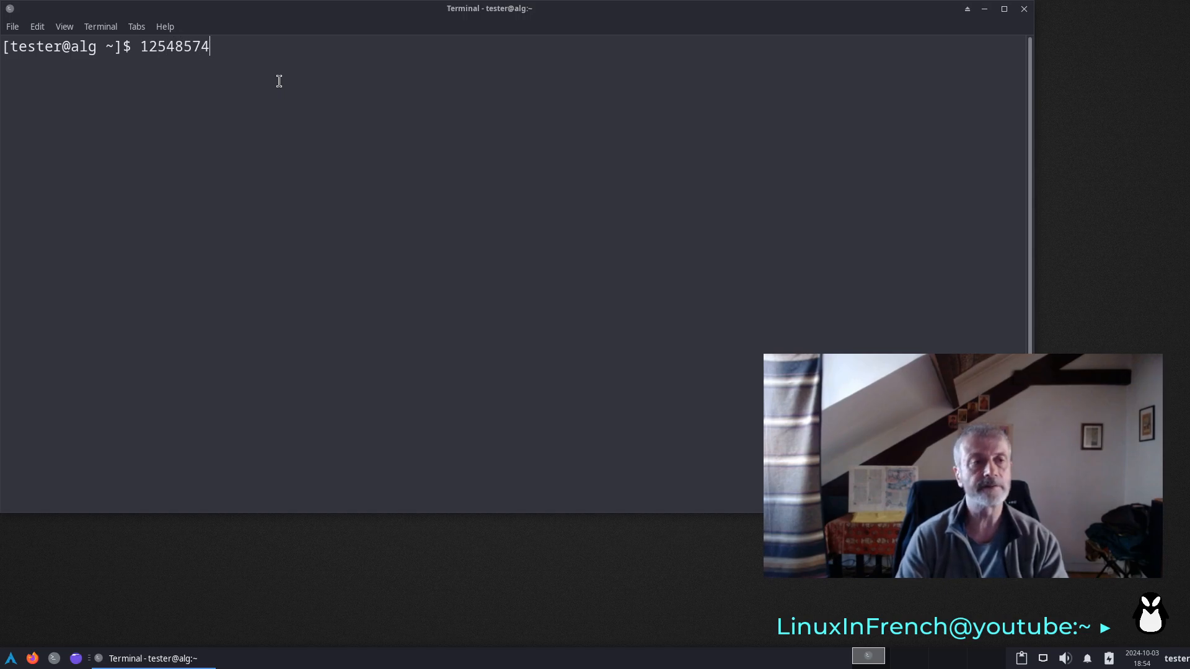
pyautogui.press('BackSpace')
pyautogui.press('BackSpace')
pyautogui.press('BackSpace')
pyautogui.press('BackSpace')
pyautogui.press('BackSpace')
pyautogui.press('BackSpace')
pyautogui.press('BackSpace')
pyautogui.press('BackSpace')
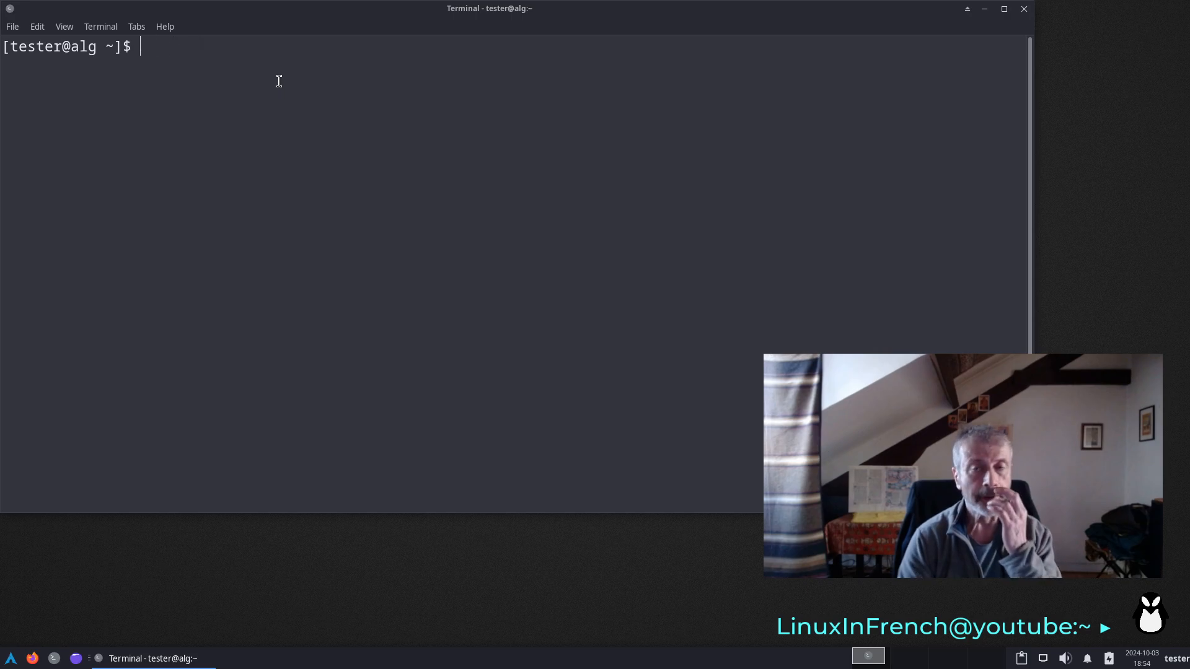
pyautogui.click(1026, 11)
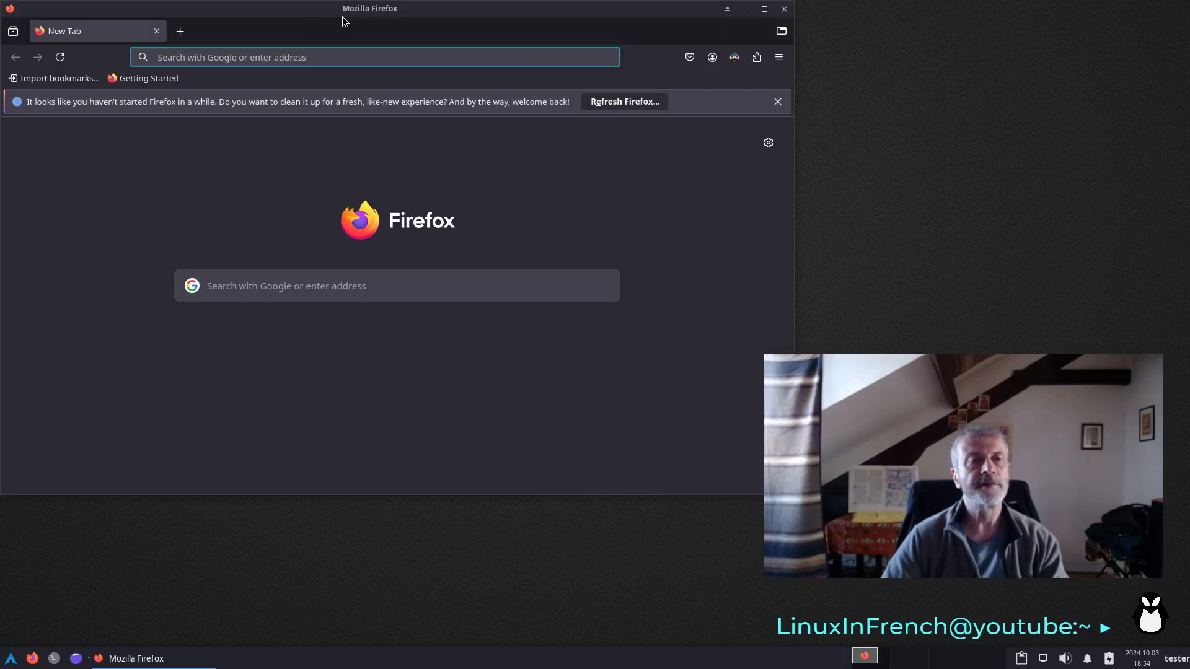
# - Check the CUPS web interface at localhost:631 in a Firefox window moved away from the screen corner, and close Firefox
pyautogui.moveTo(348, 17); pyautogui.dragTo(416, 81)
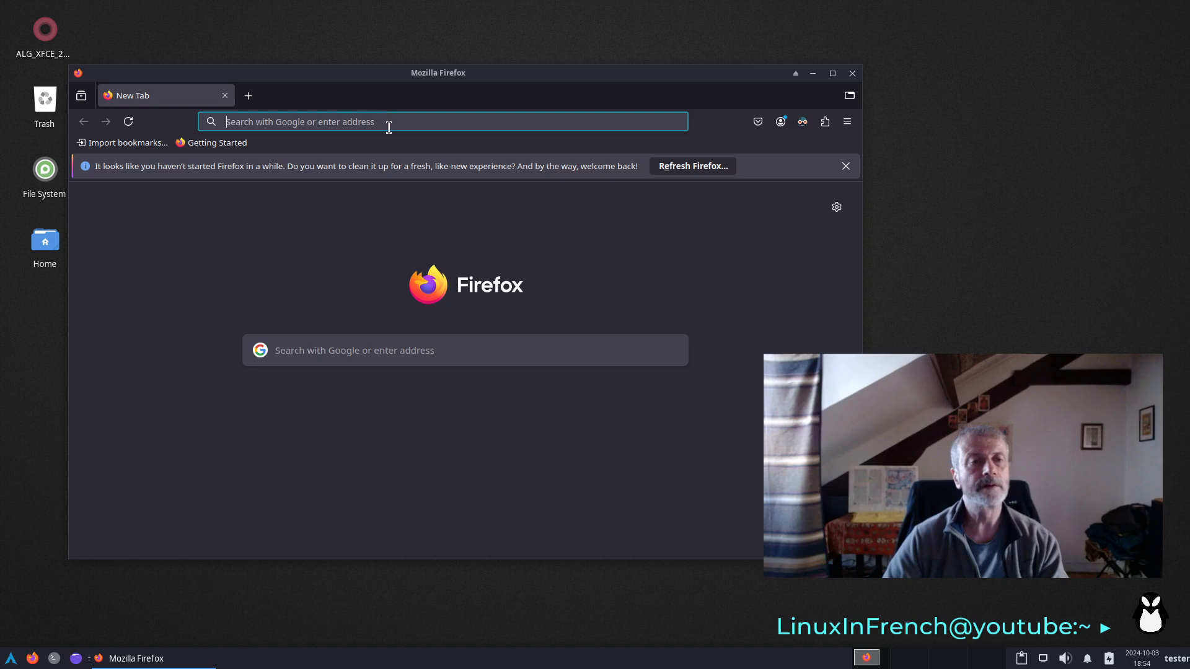
pyautogui.click(395, 121)
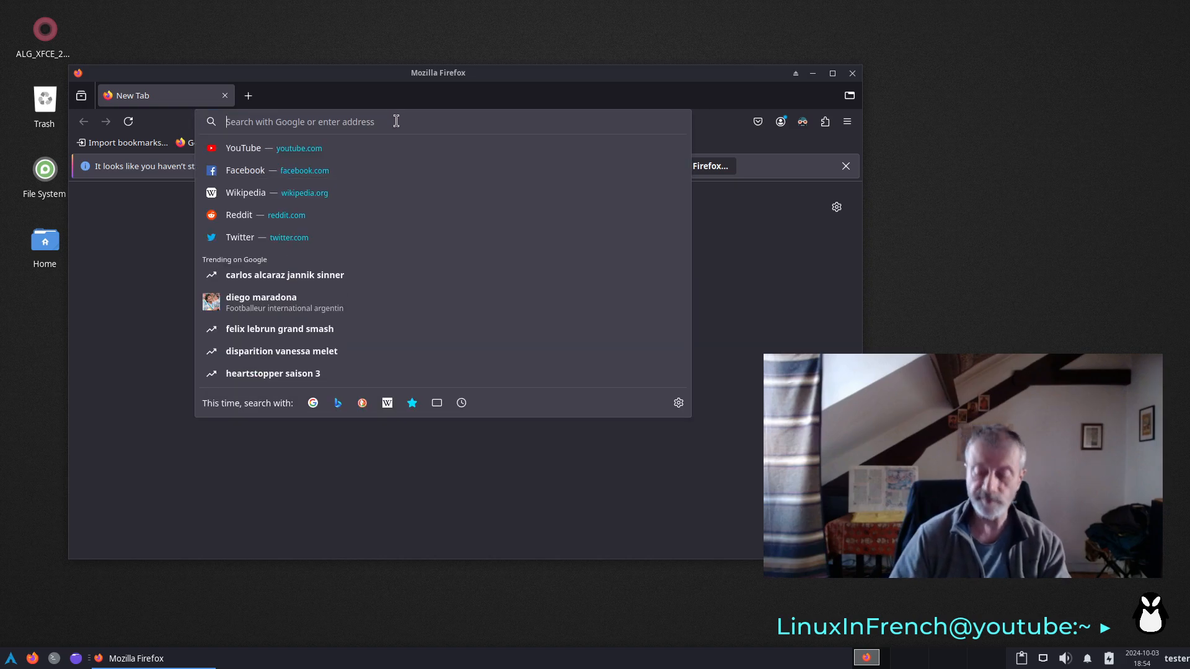
pyautogui.write('loca')
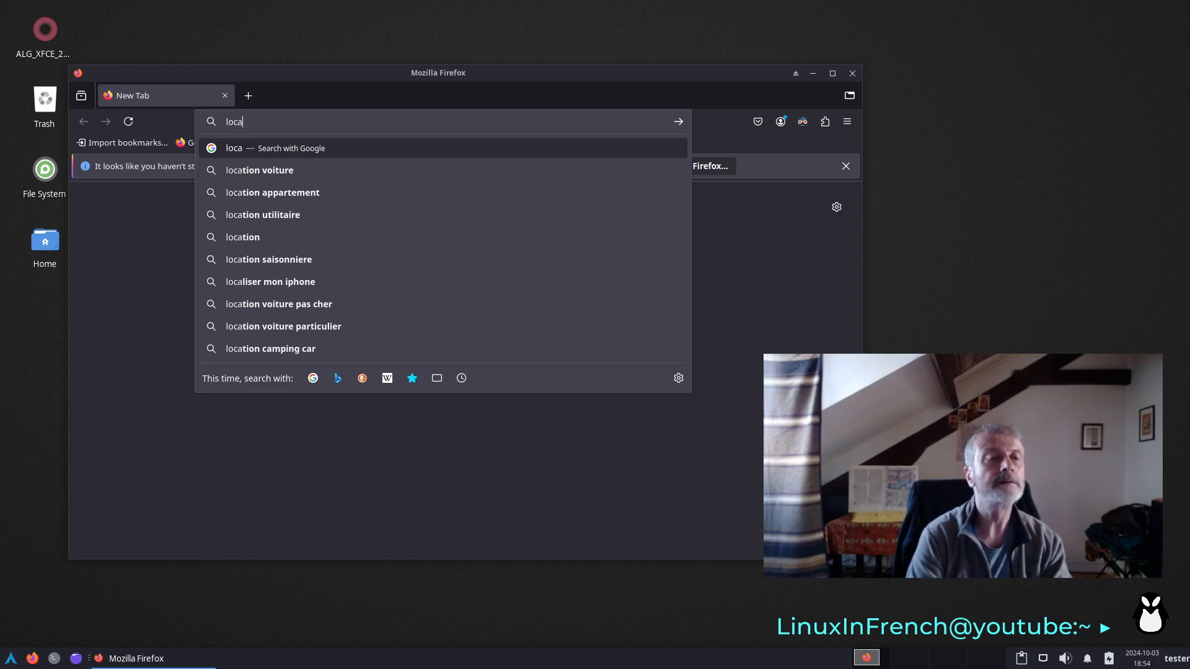
pyautogui.write('lhost')
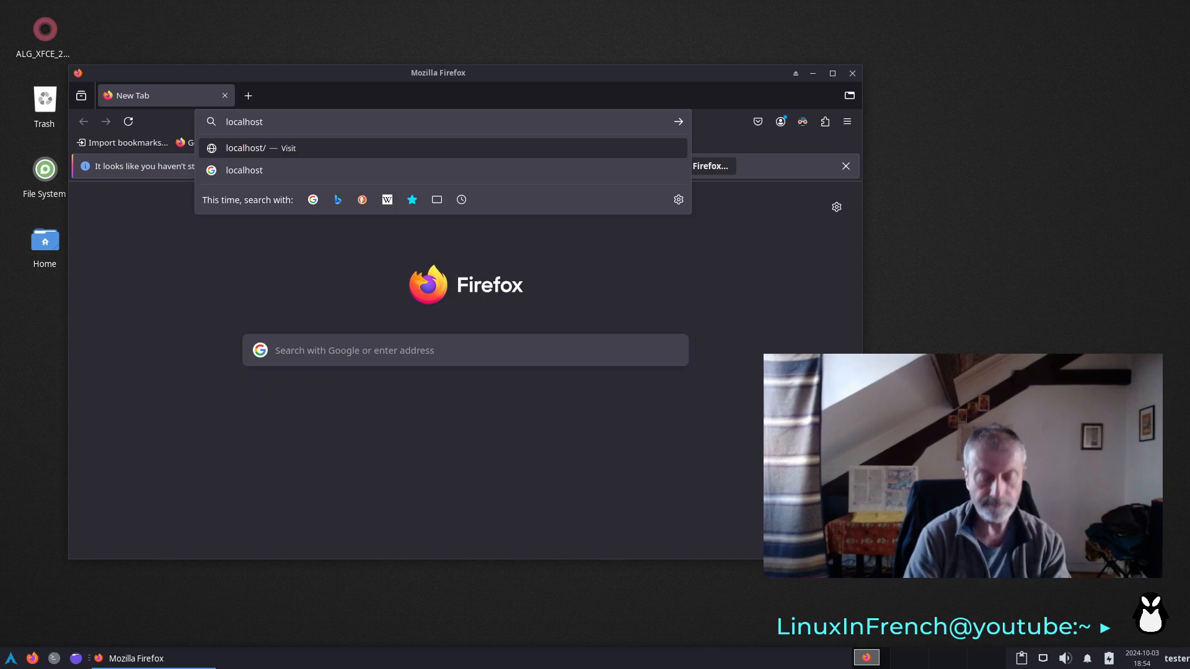
pyautogui.write(':631')
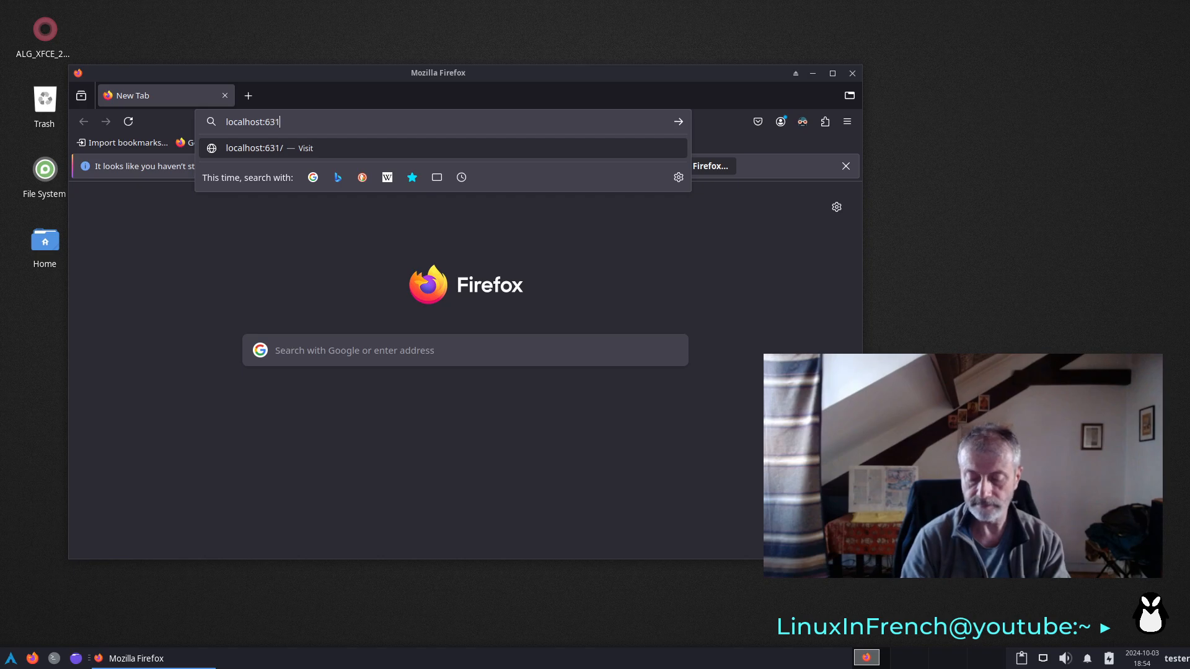
pyautogui.press('Return')
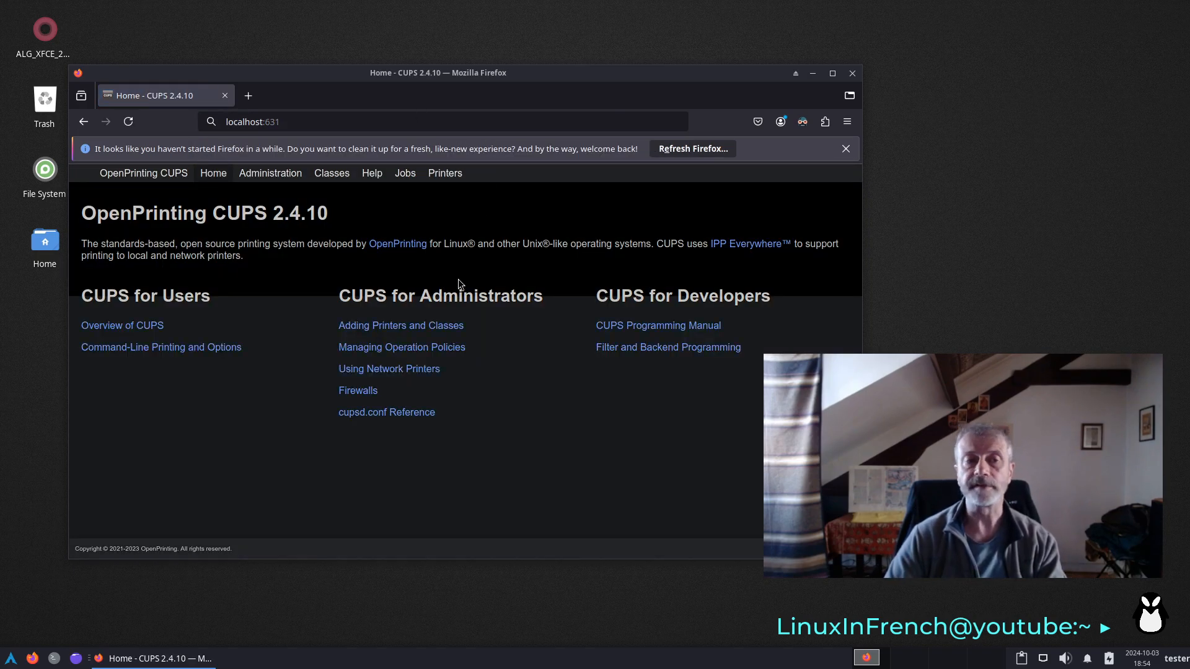
pyautogui.click(852, 73)
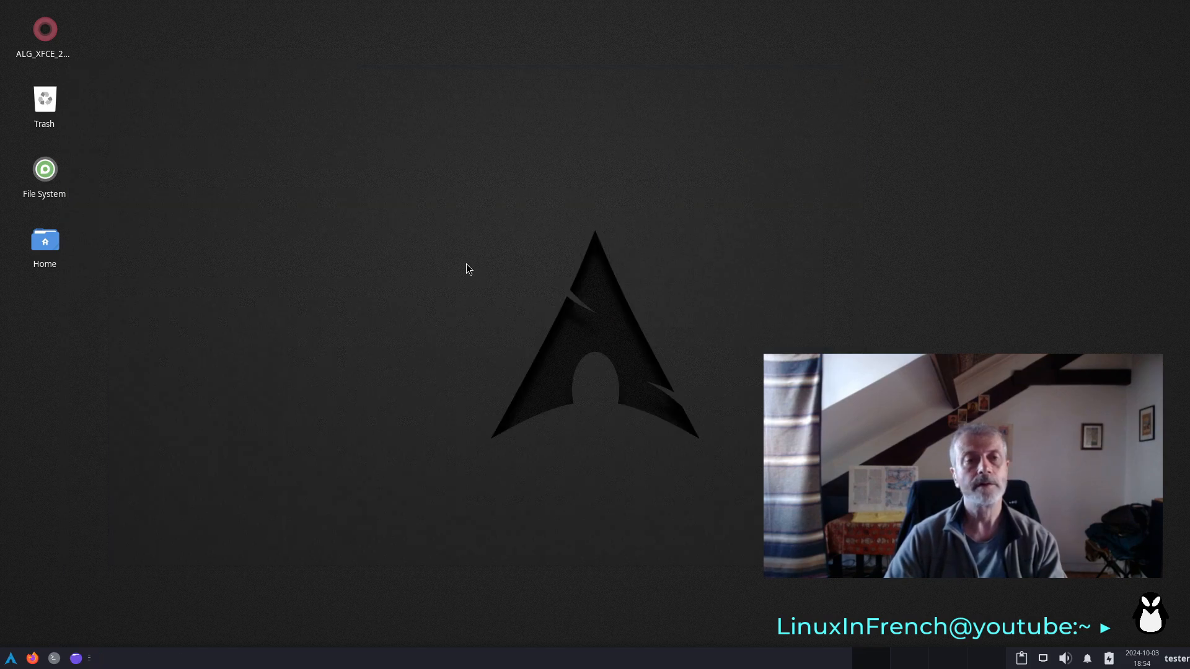
# - Open a new terminal, move it lower on the desktop, and enlarge its text
pyautogui.click(54, 658)
pyautogui.moveTo(232, 12); pyautogui.dragTo(267, 152)
pyautogui.hotkey('ctrl', '+')
pyautogui.hotkey('ctrl', '+')
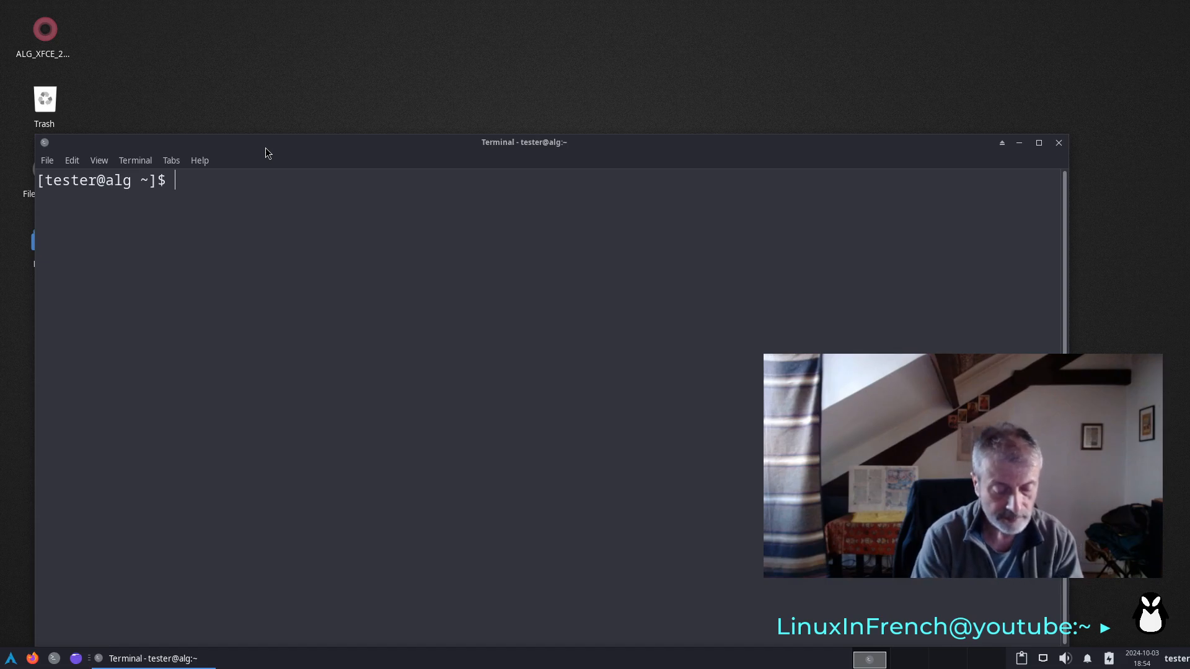
# - Disable the CUPS service and socket with sudo systemctl disable cups cups.socket, authenticate with the account password, and close the terminal
pyautogui.write('sudo')
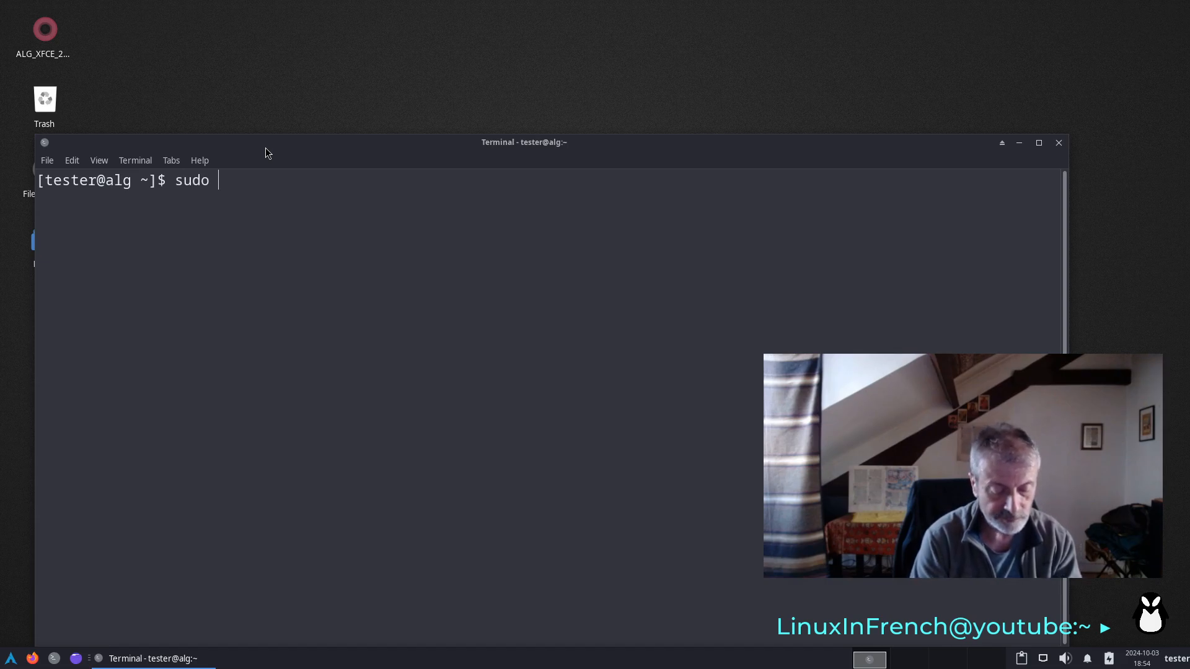
pyautogui.write(' systemct')
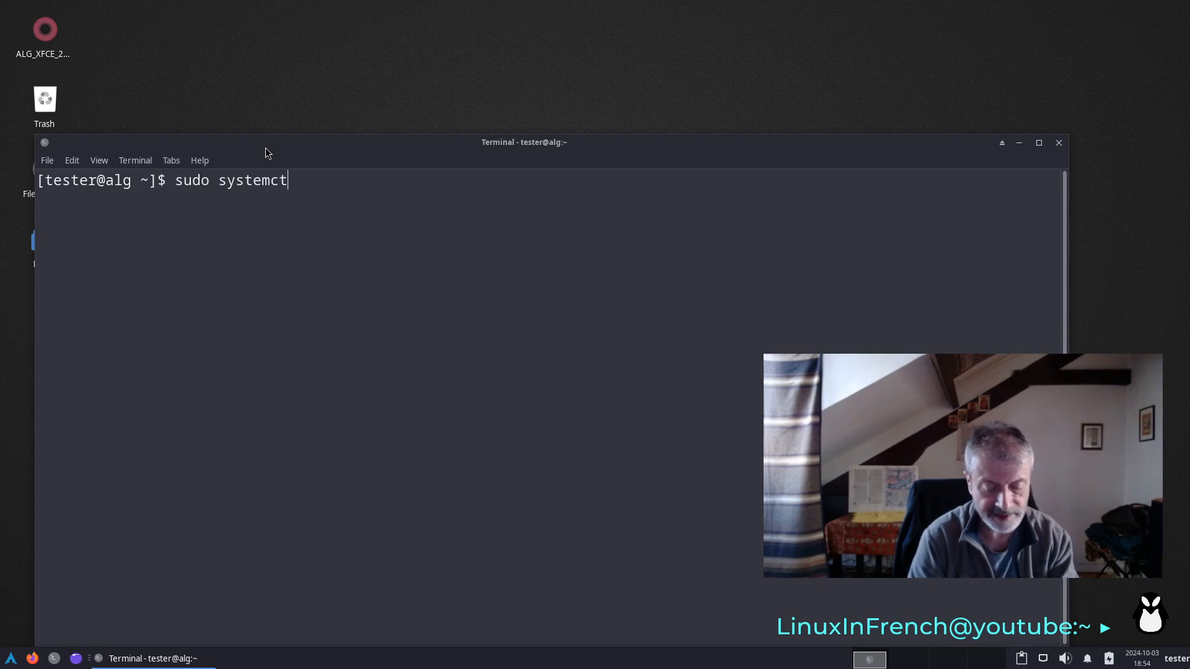
pyautogui.write('l ')
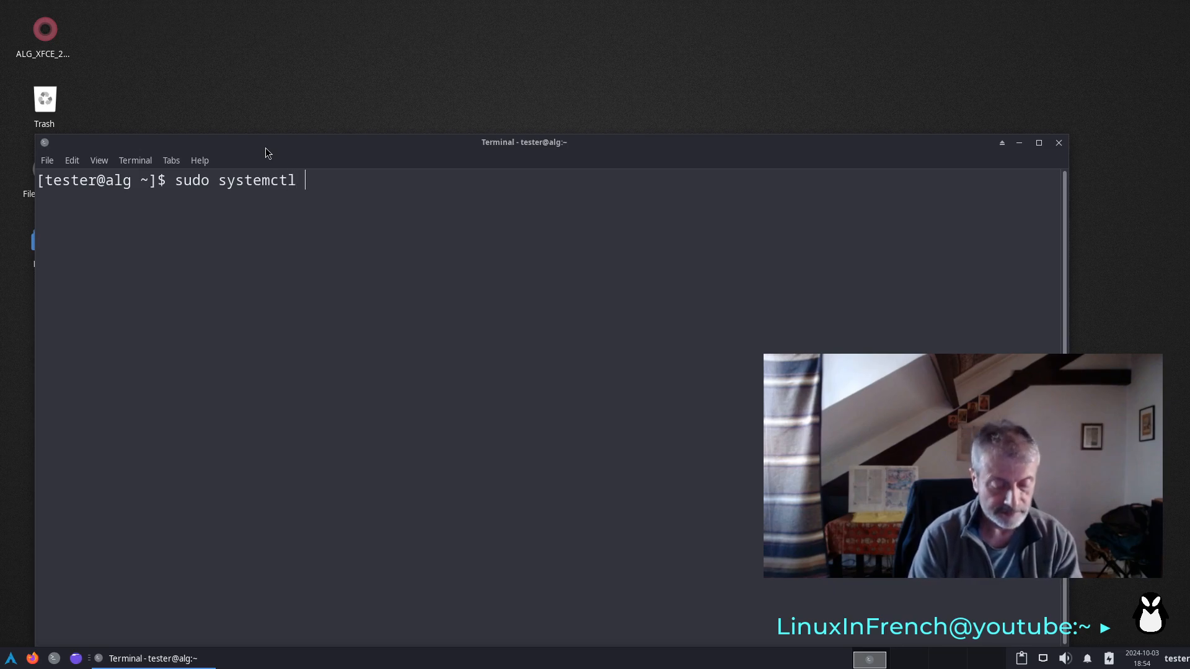
pyautogui.write('disabl')
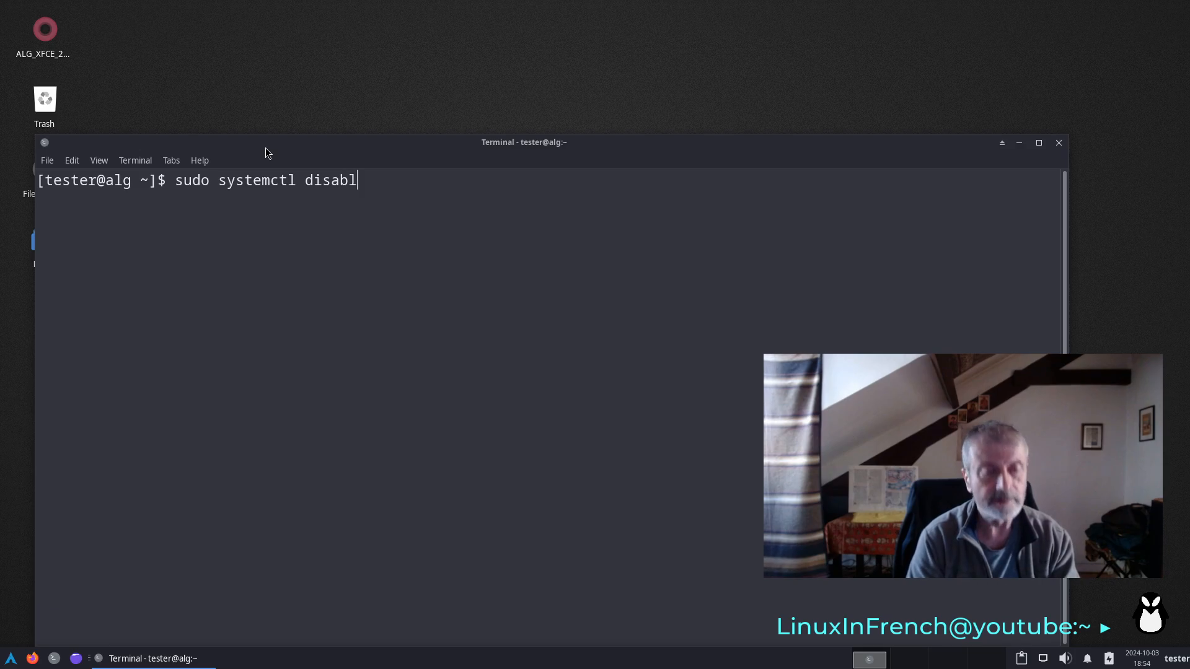
pyautogui.write('e cups')
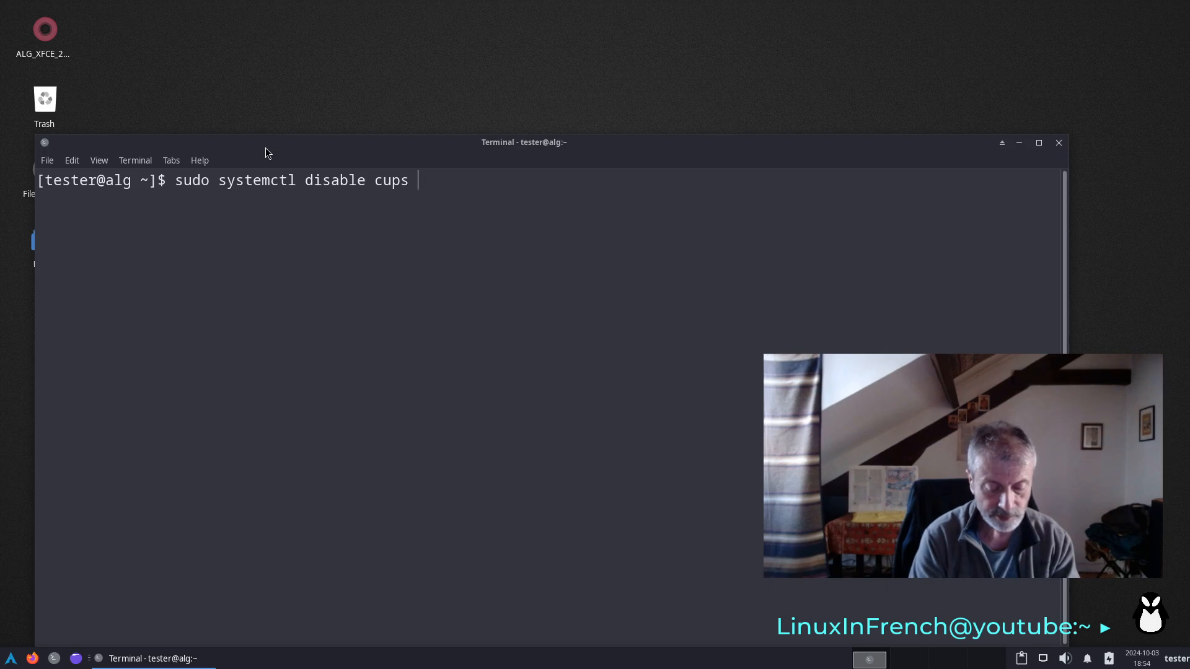
pyautogui.write(' cups')
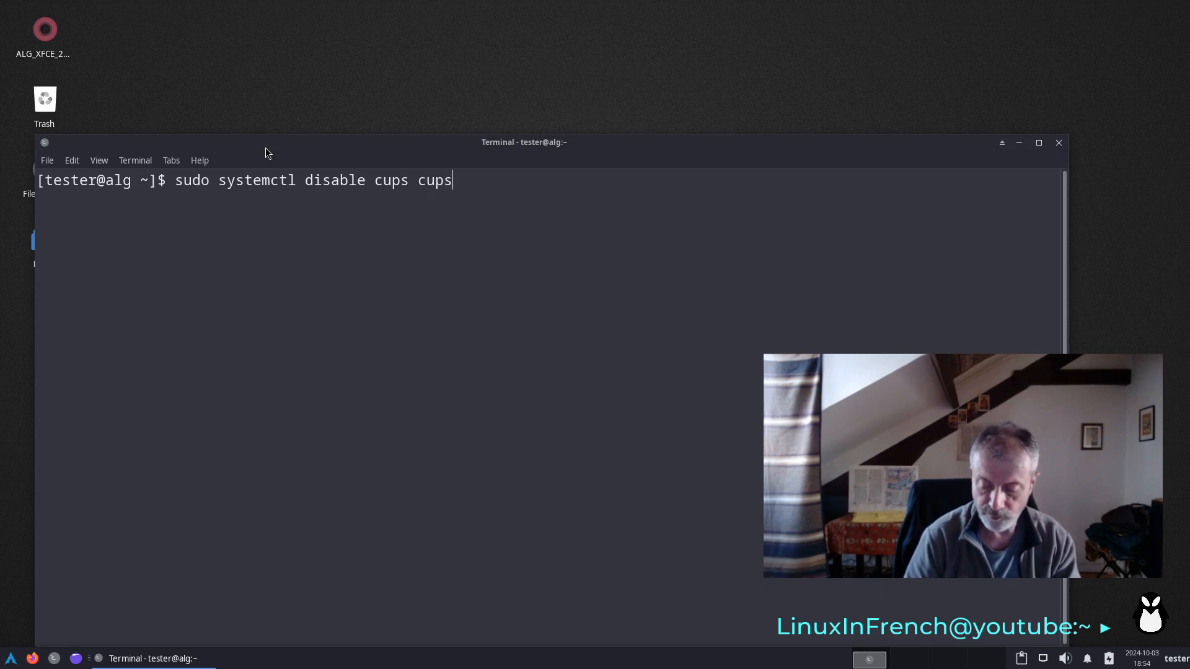
pyautogui.write('.socket')
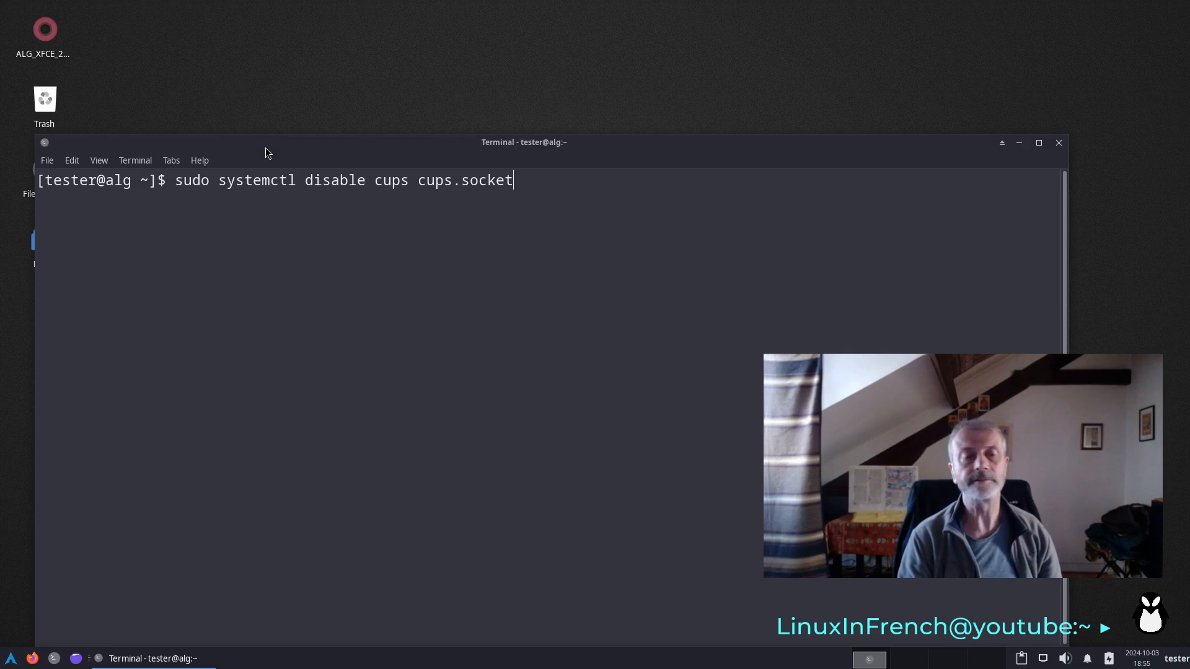
pyautogui.press('Return')
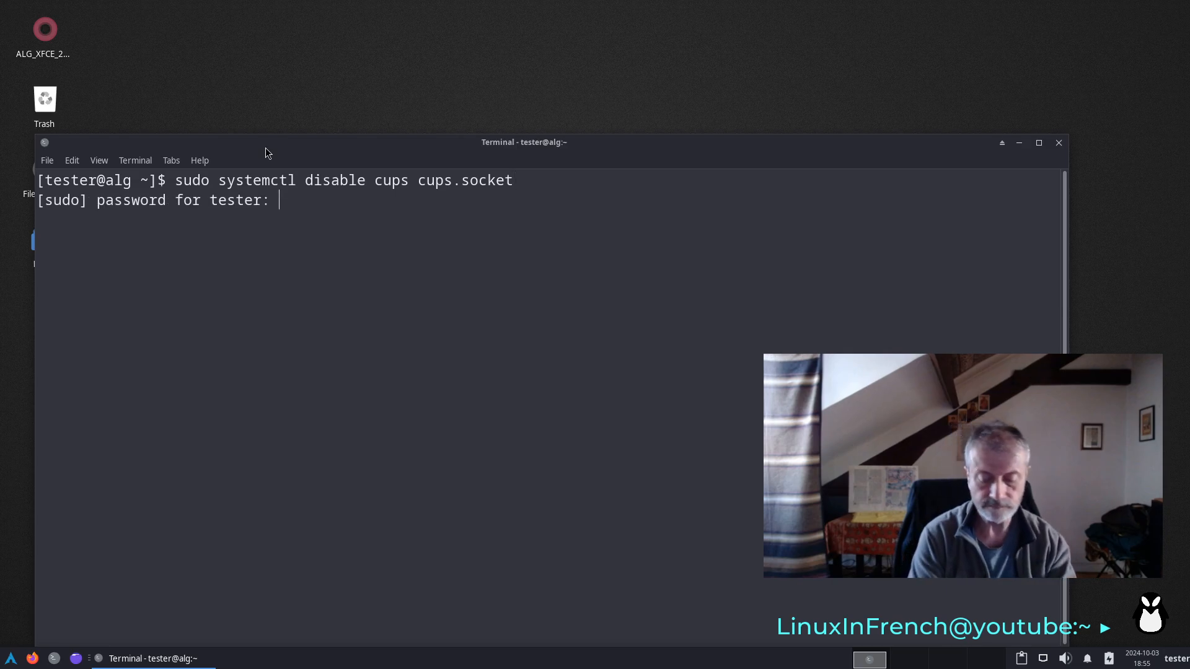
pyautogui.press('Return')
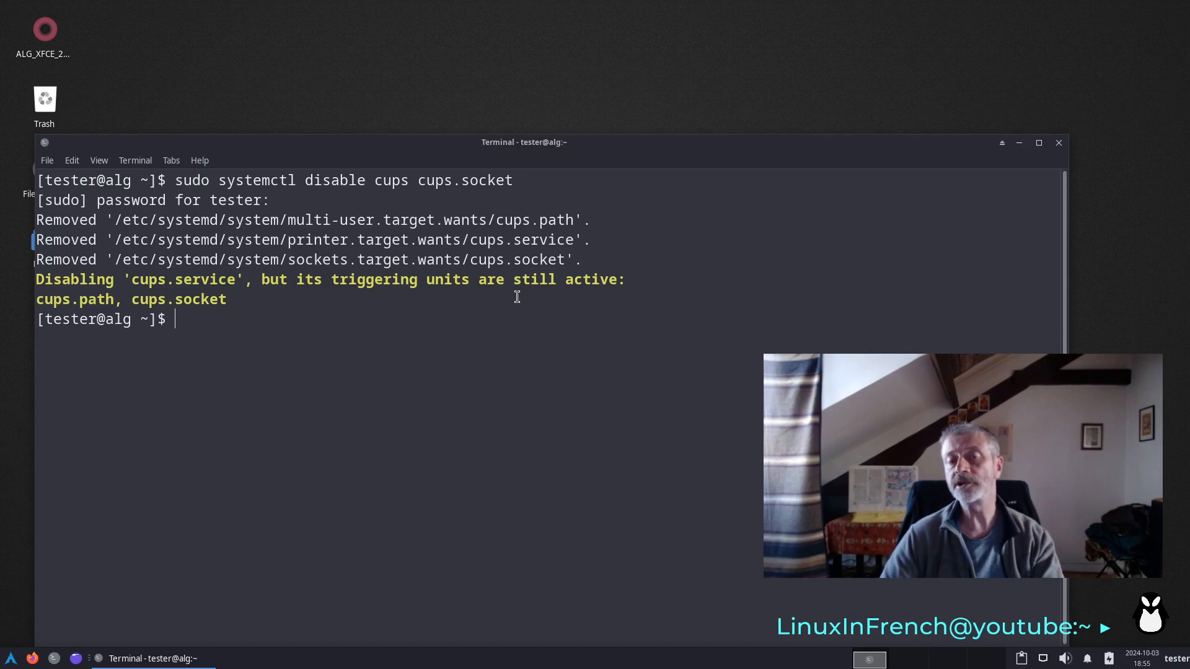
pyautogui.click(1058, 143)
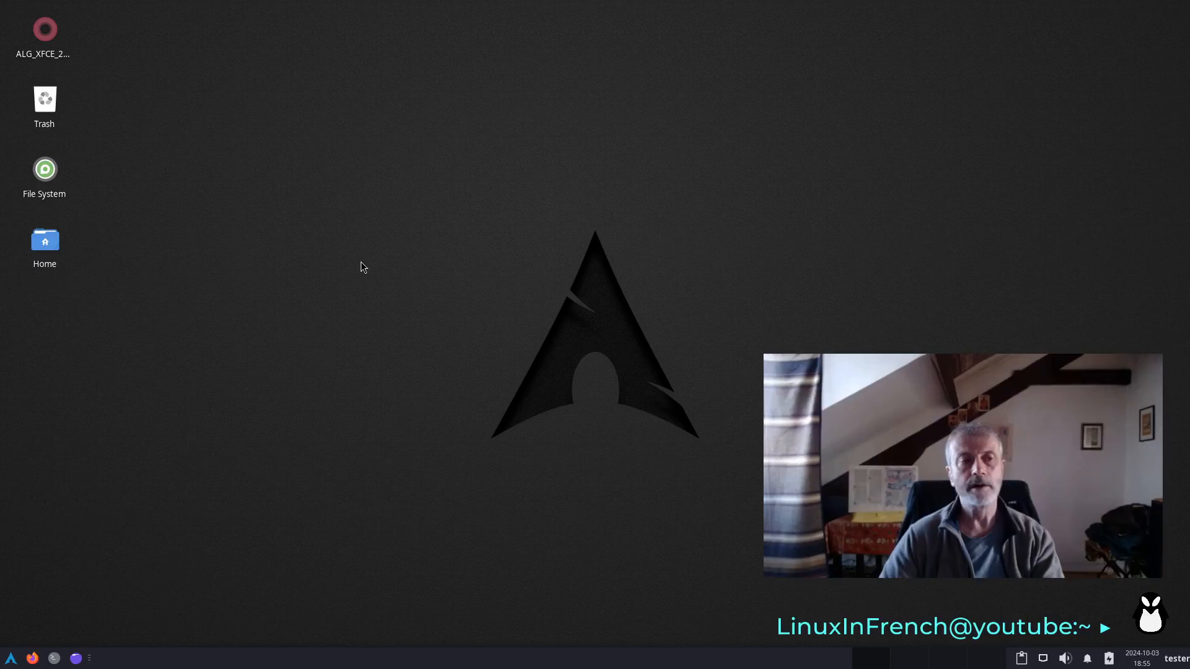
# - Shut down the Arch Linux virtual machine from the Xfce session
pyautogui.click(11, 658)
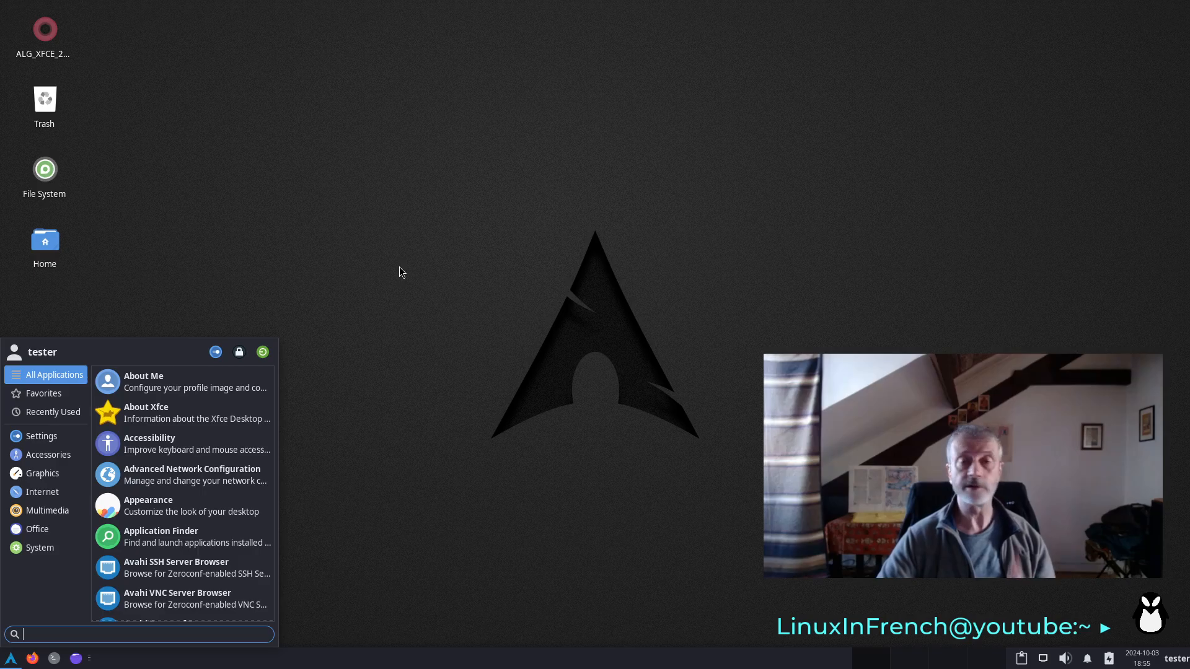
pyautogui.click(262, 352)
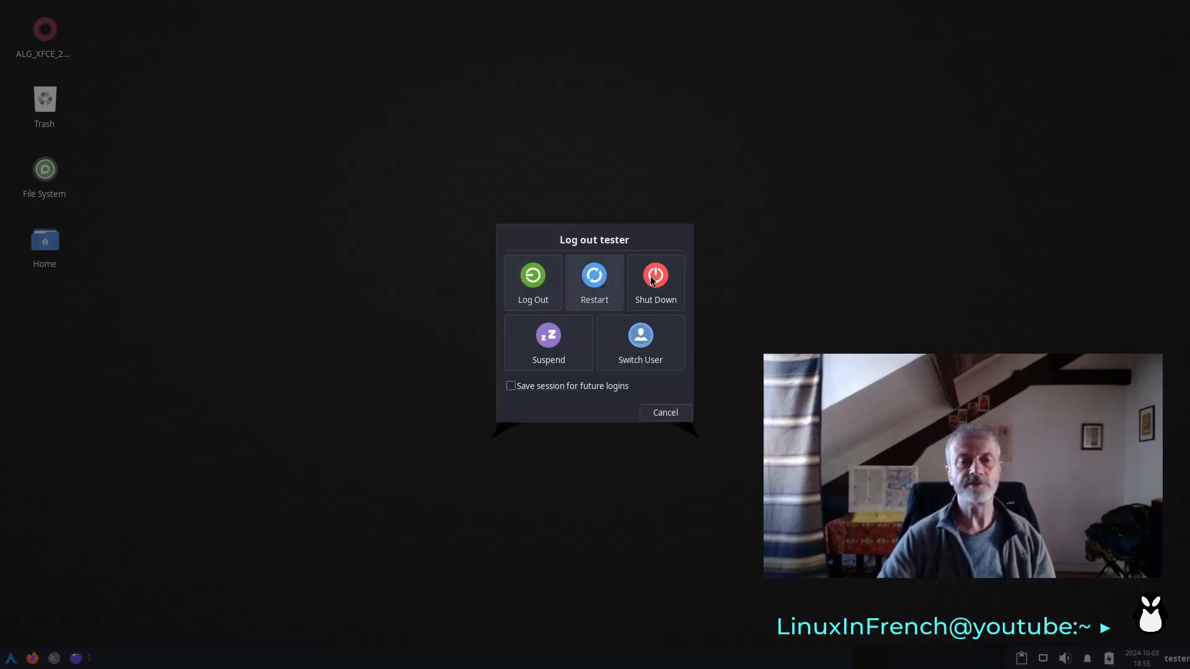
pyautogui.click(646, 278)
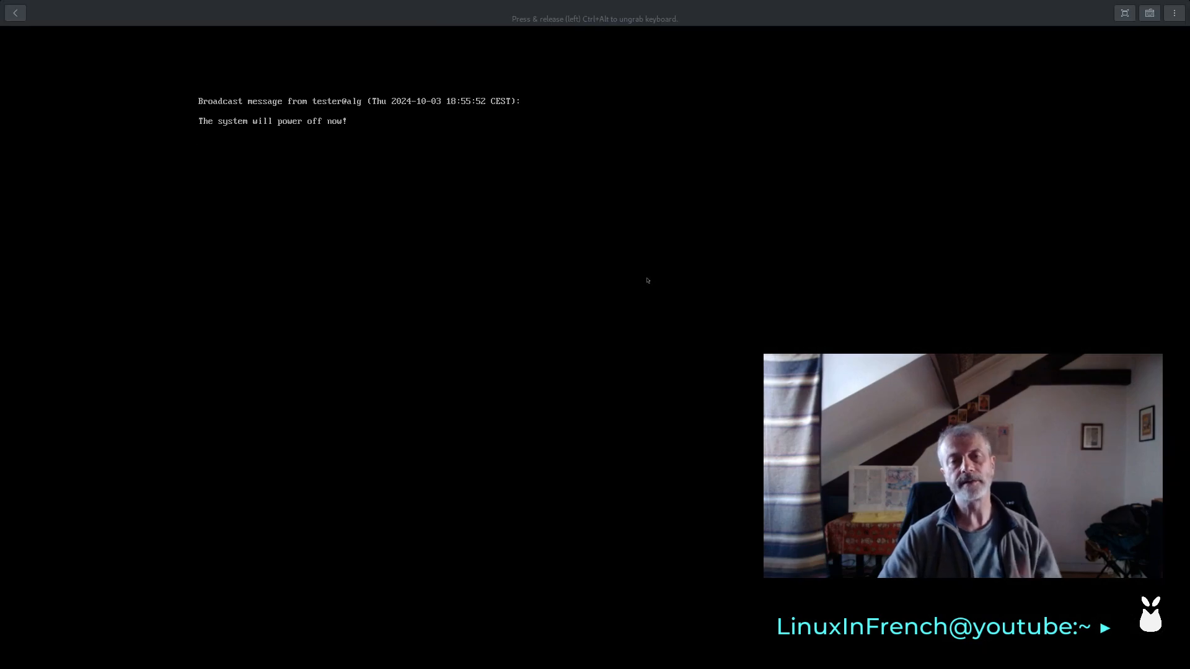